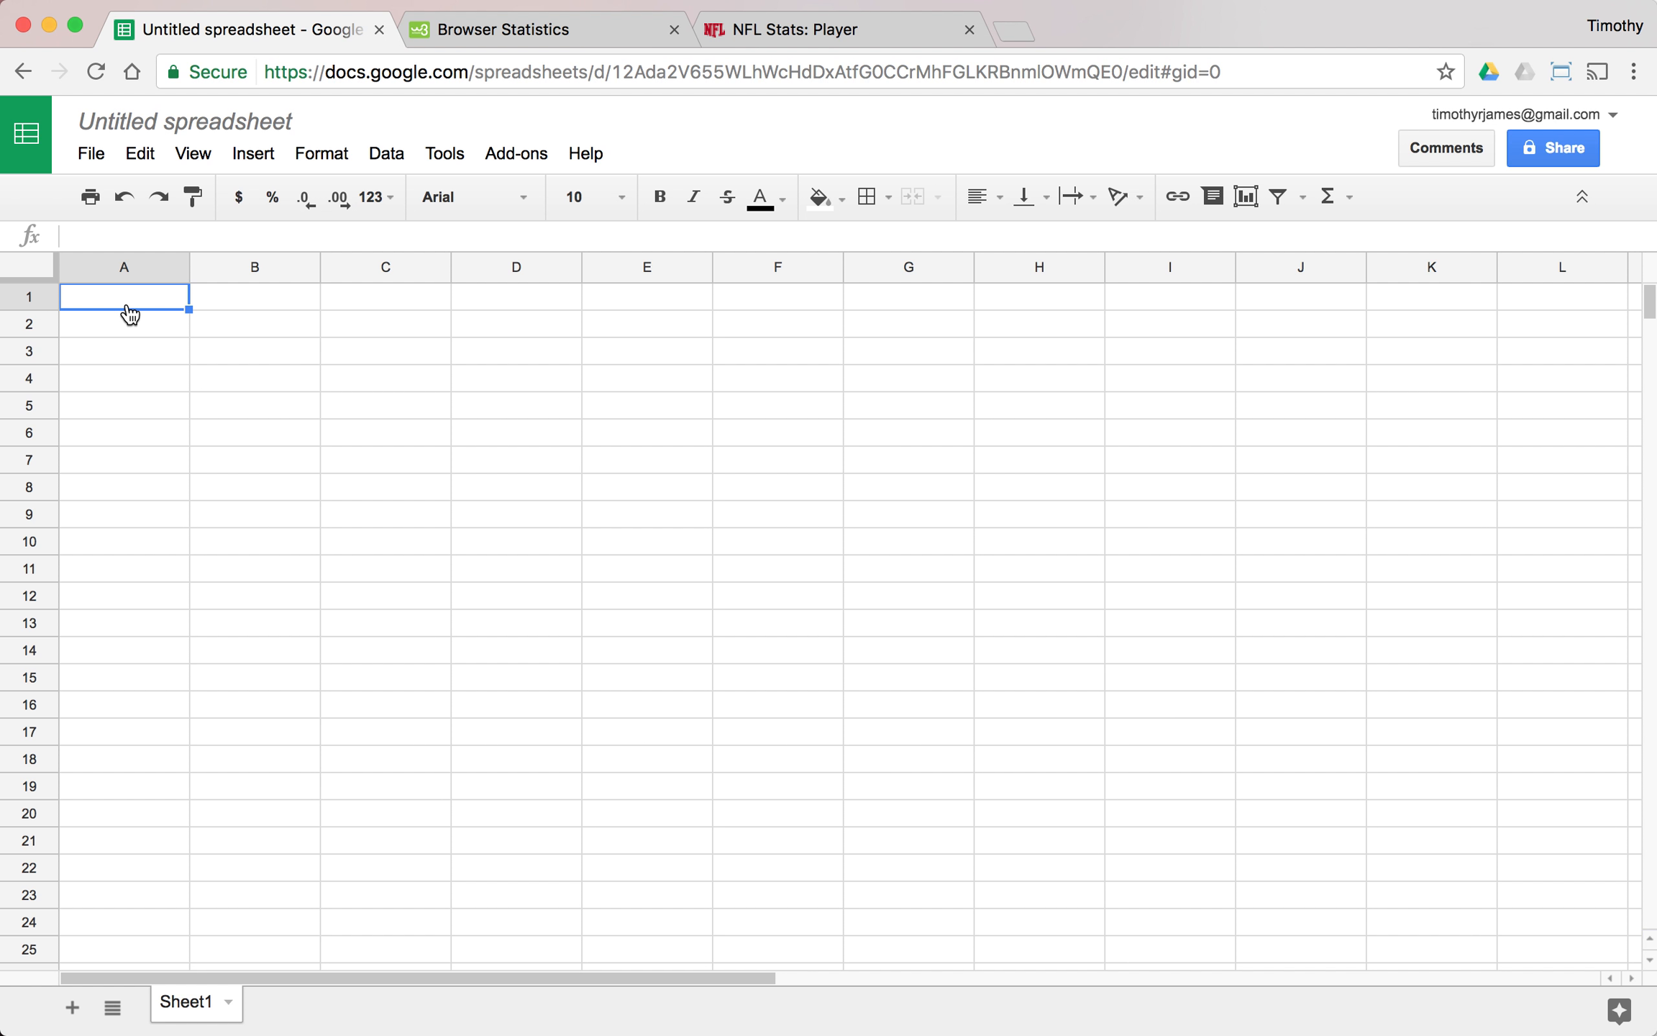
# - Rename the untitled spreadsheet to "Copy and Paste Example"
pyautogui.click(183, 121)
pyautogui.write('Cpoy')
pyautogui.press('BackSpace')
pyautogui.press('BackSpace')
pyautogui.press('BackSpace')
pyautogui.write('opy and Paste Example')
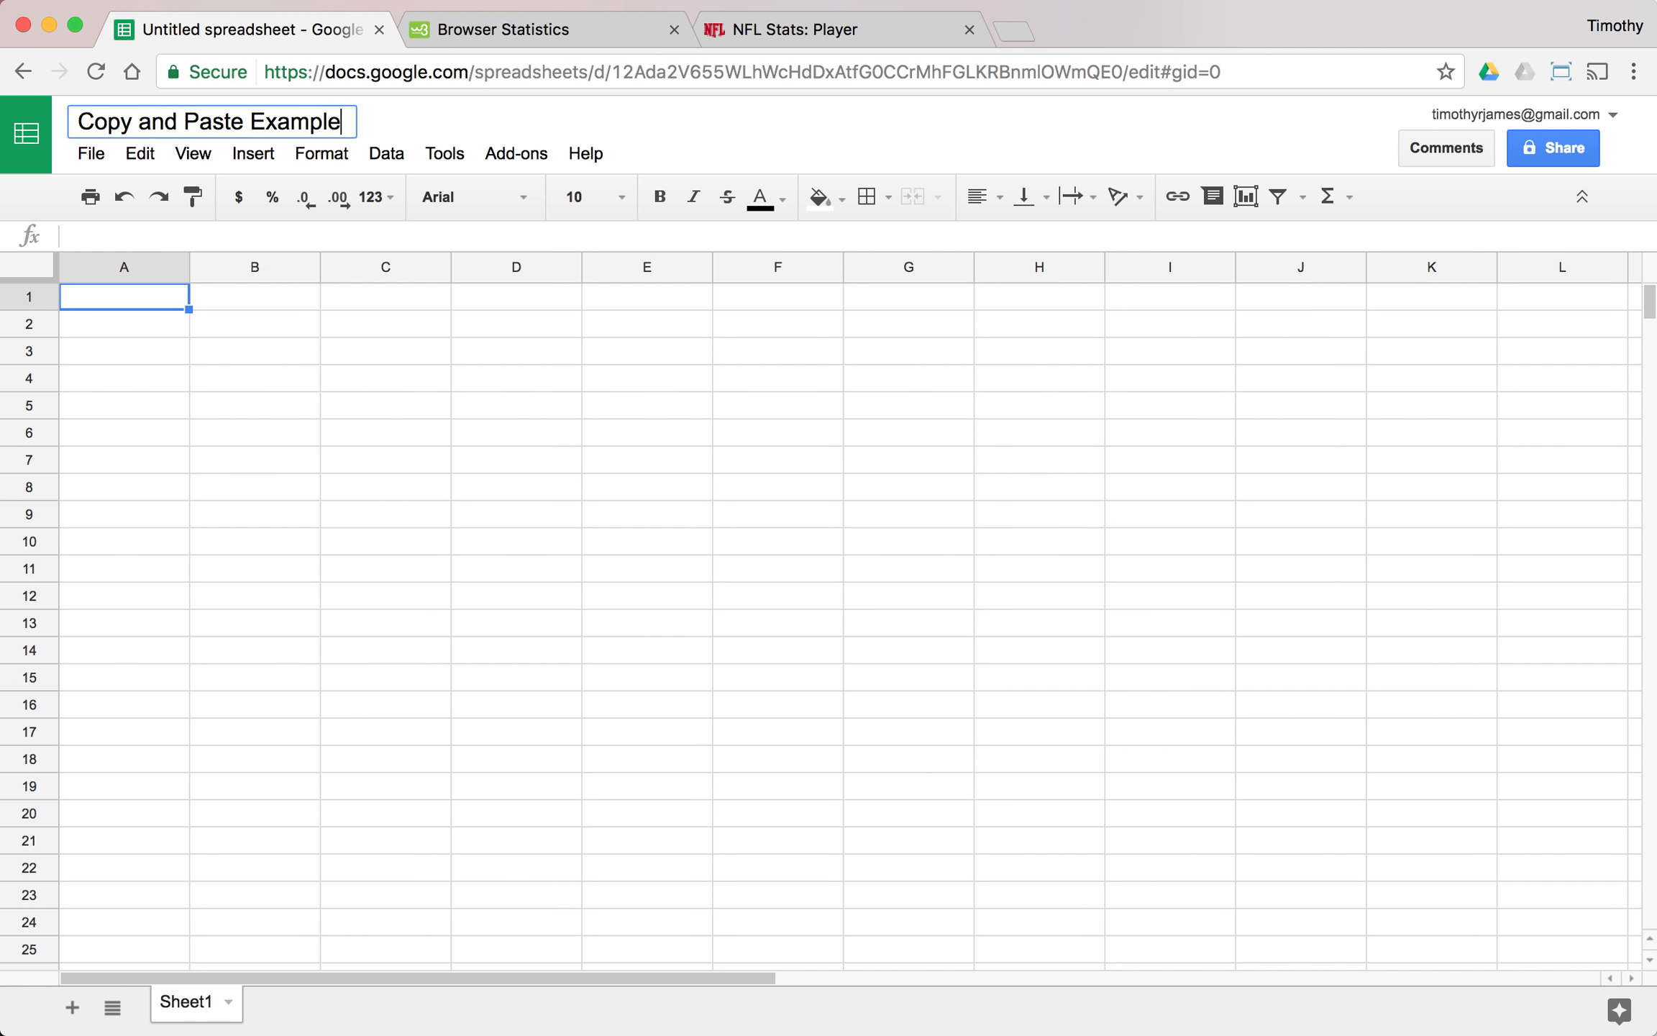
pyautogui.press('Return')
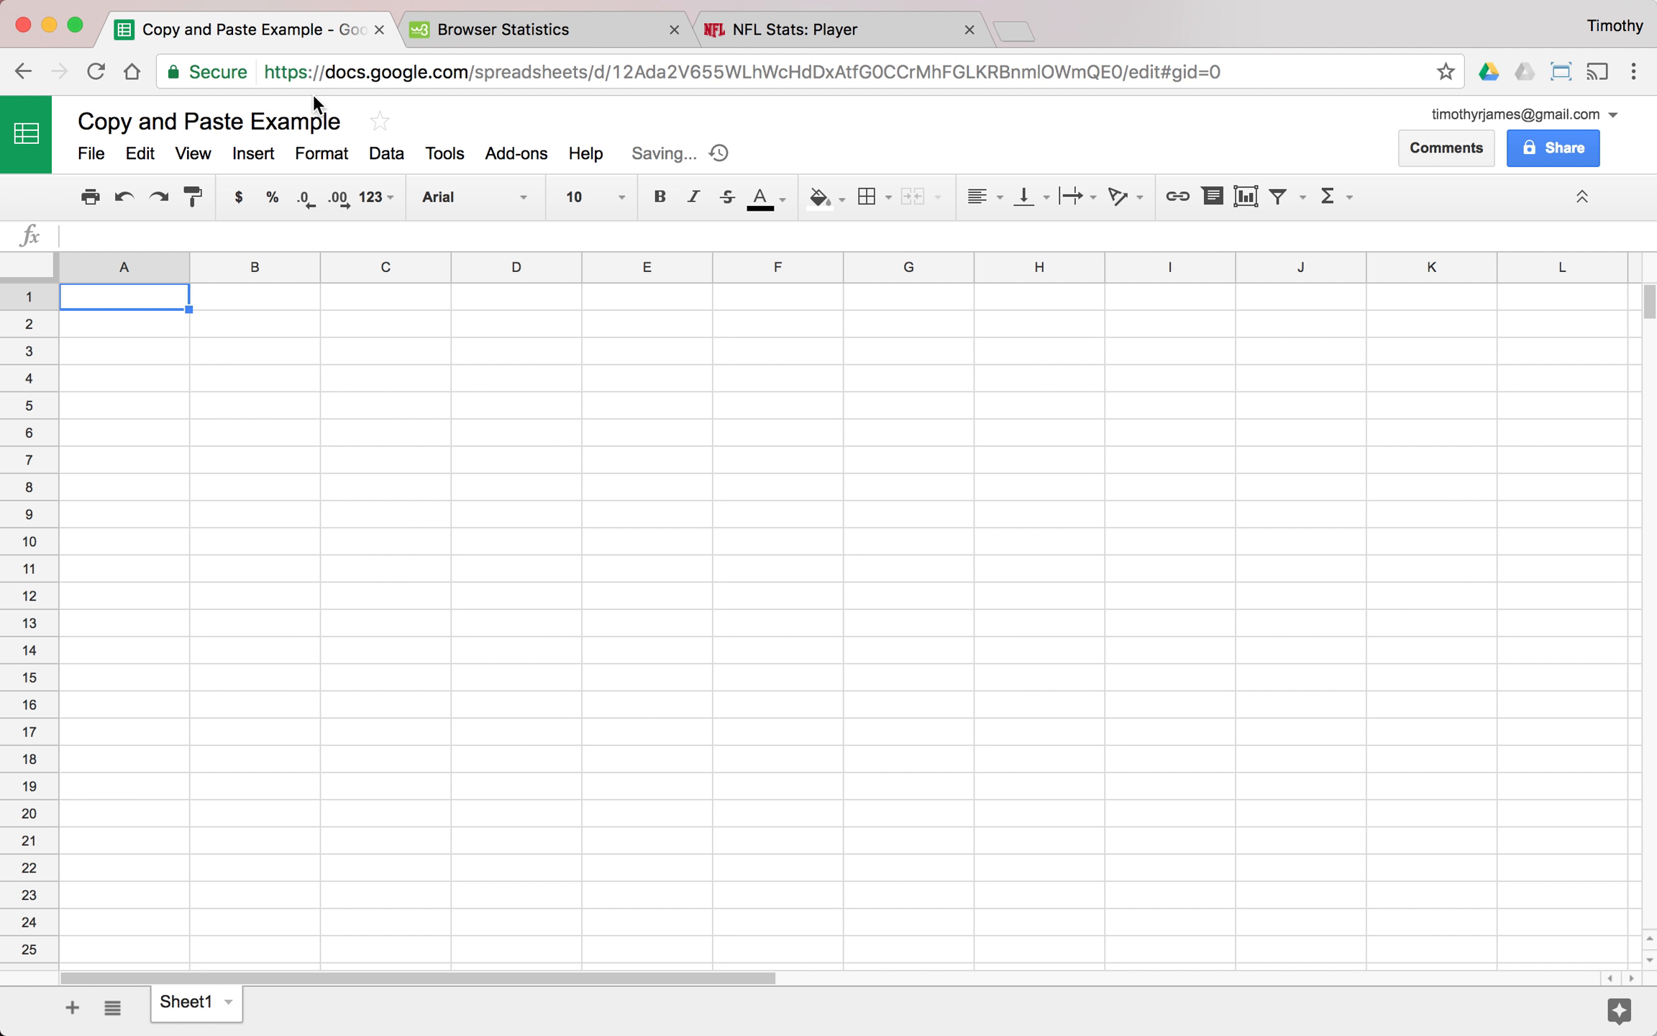
# - Copy the whole 2017 browser statistics table, from the header row through January, from the open W3Schools page
pyautogui.click(489, 36)
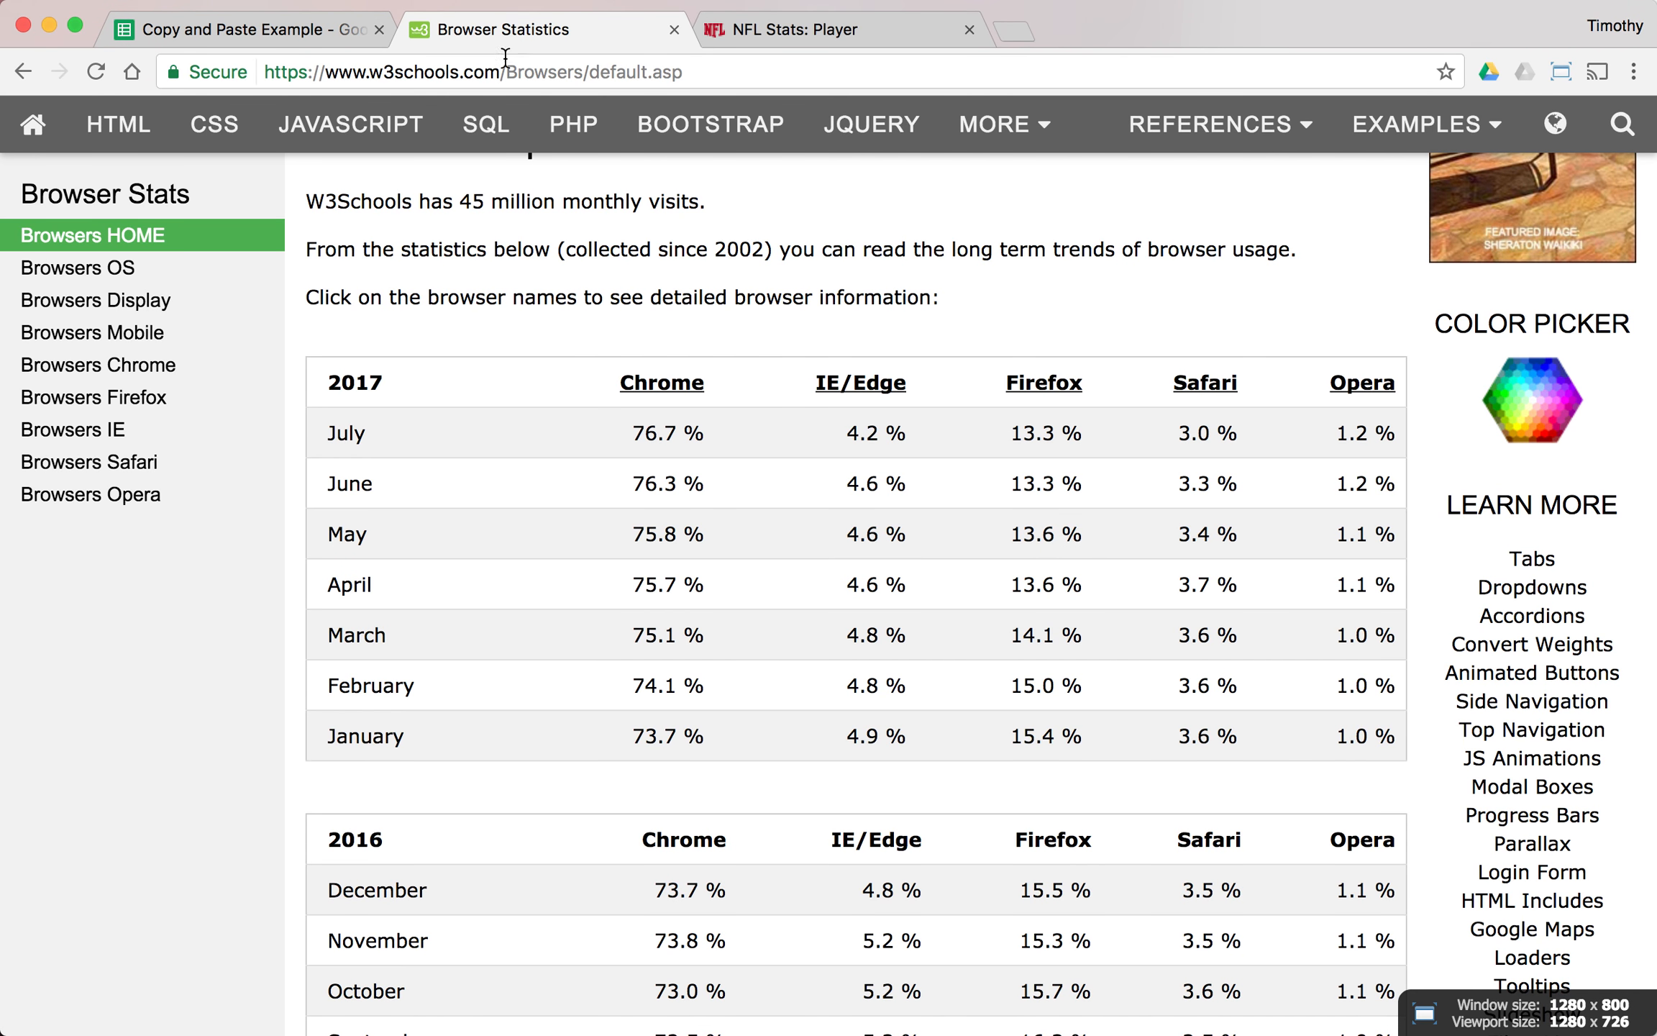
pyautogui.scroll(10, 565, 282)
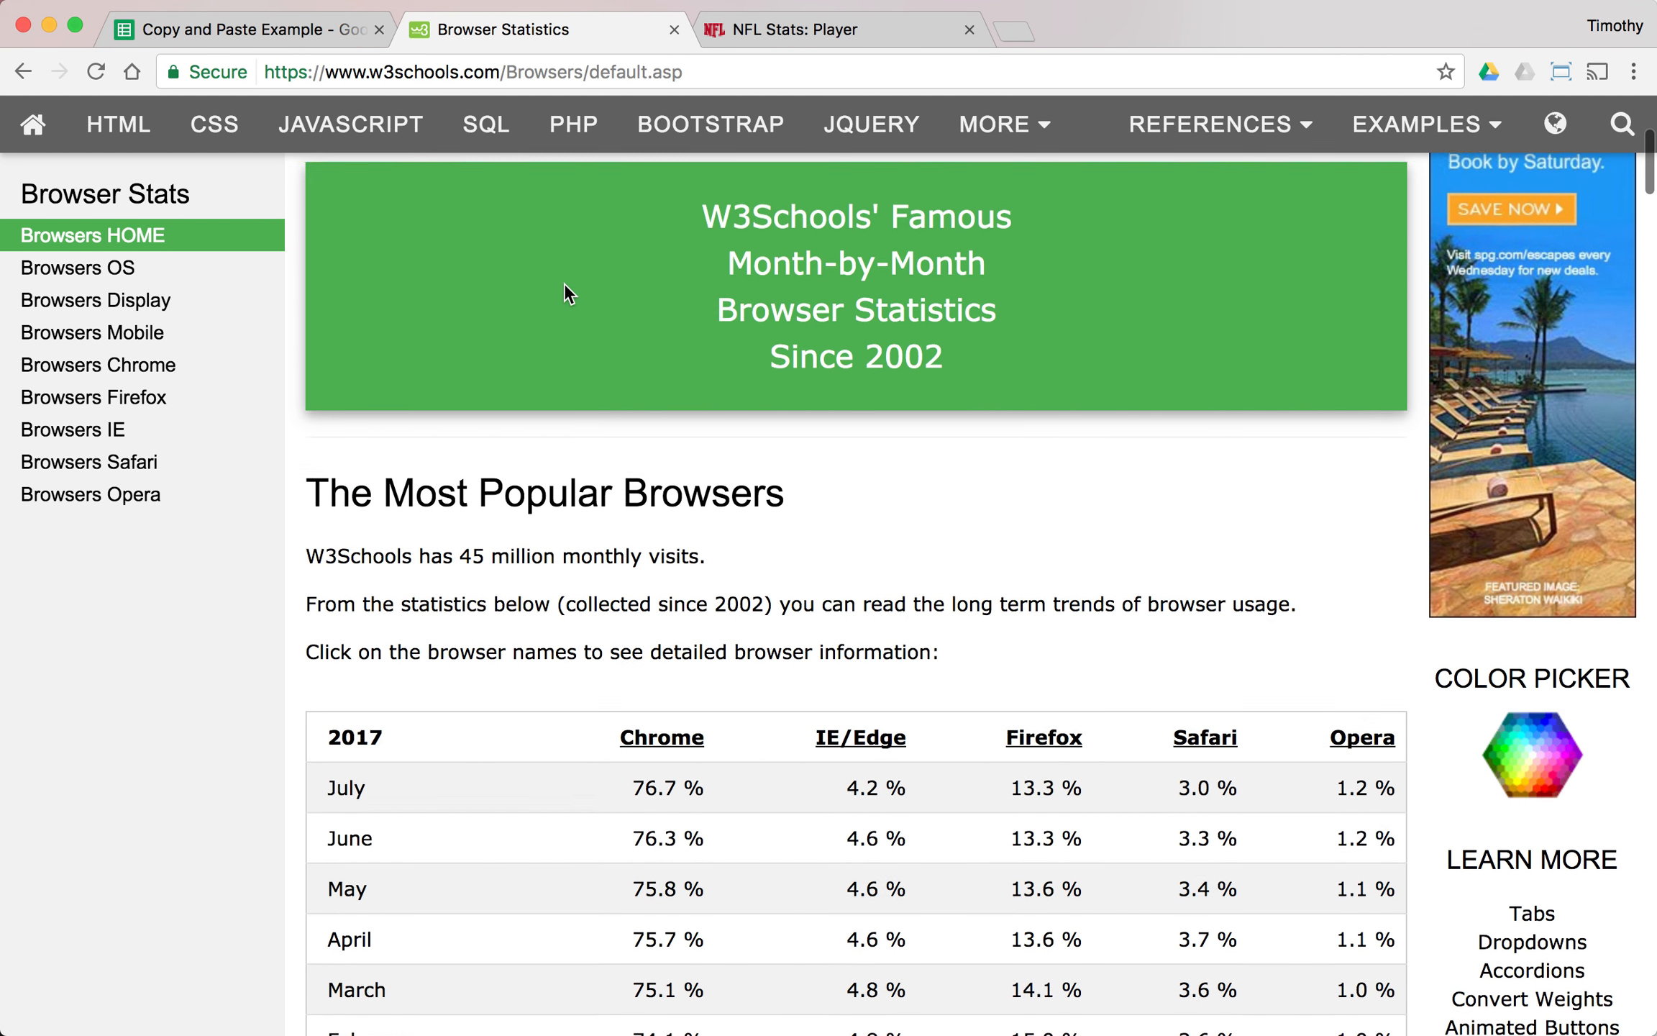
pyautogui.scroll(-10, 564, 282)
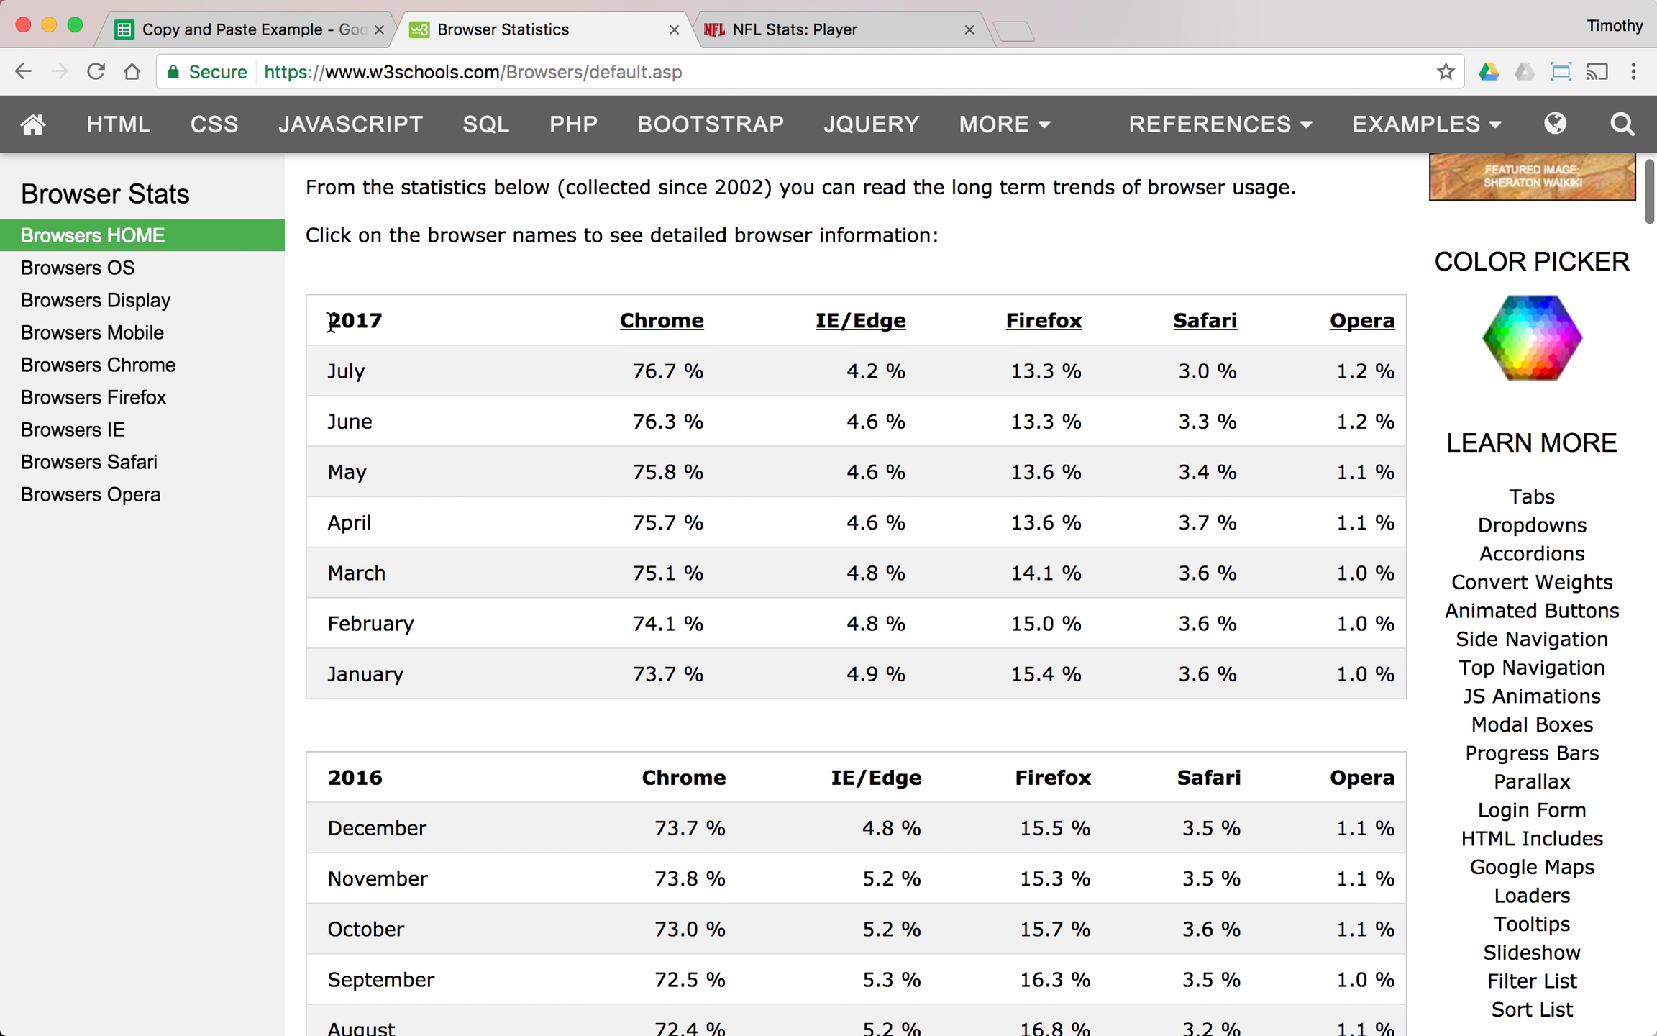
pyautogui.moveTo(329, 321); pyautogui.dragTo(1393, 678)
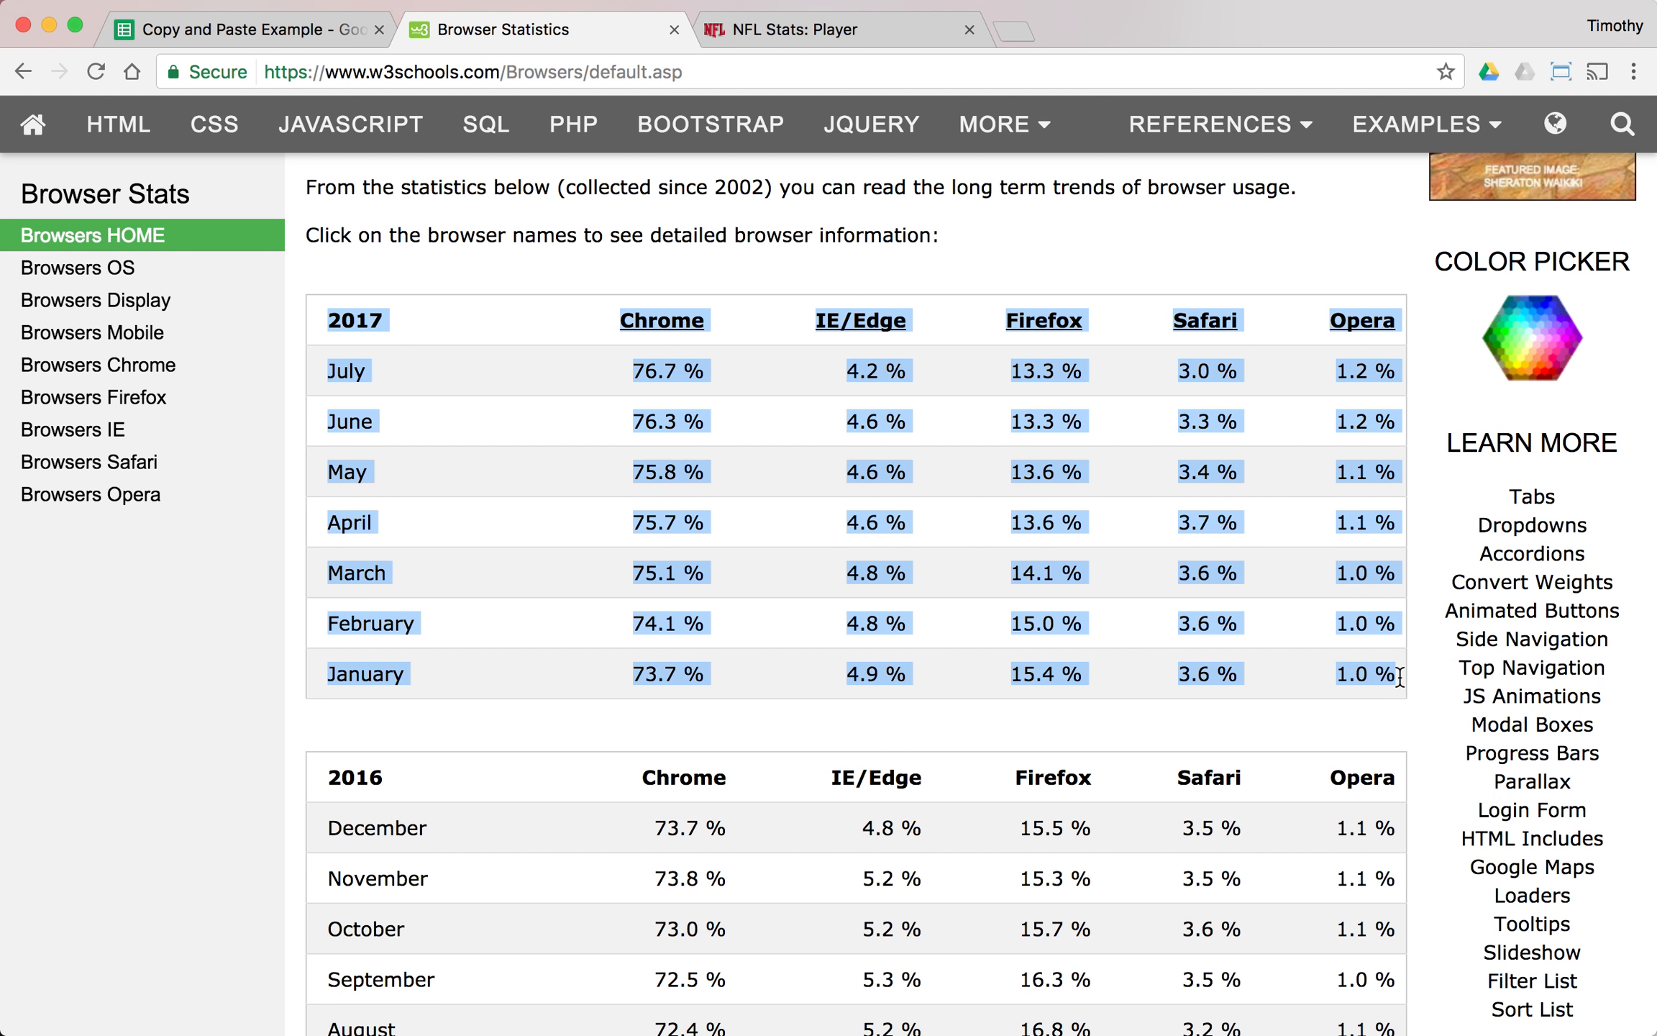
pyautogui.rightClick(1212, 461)
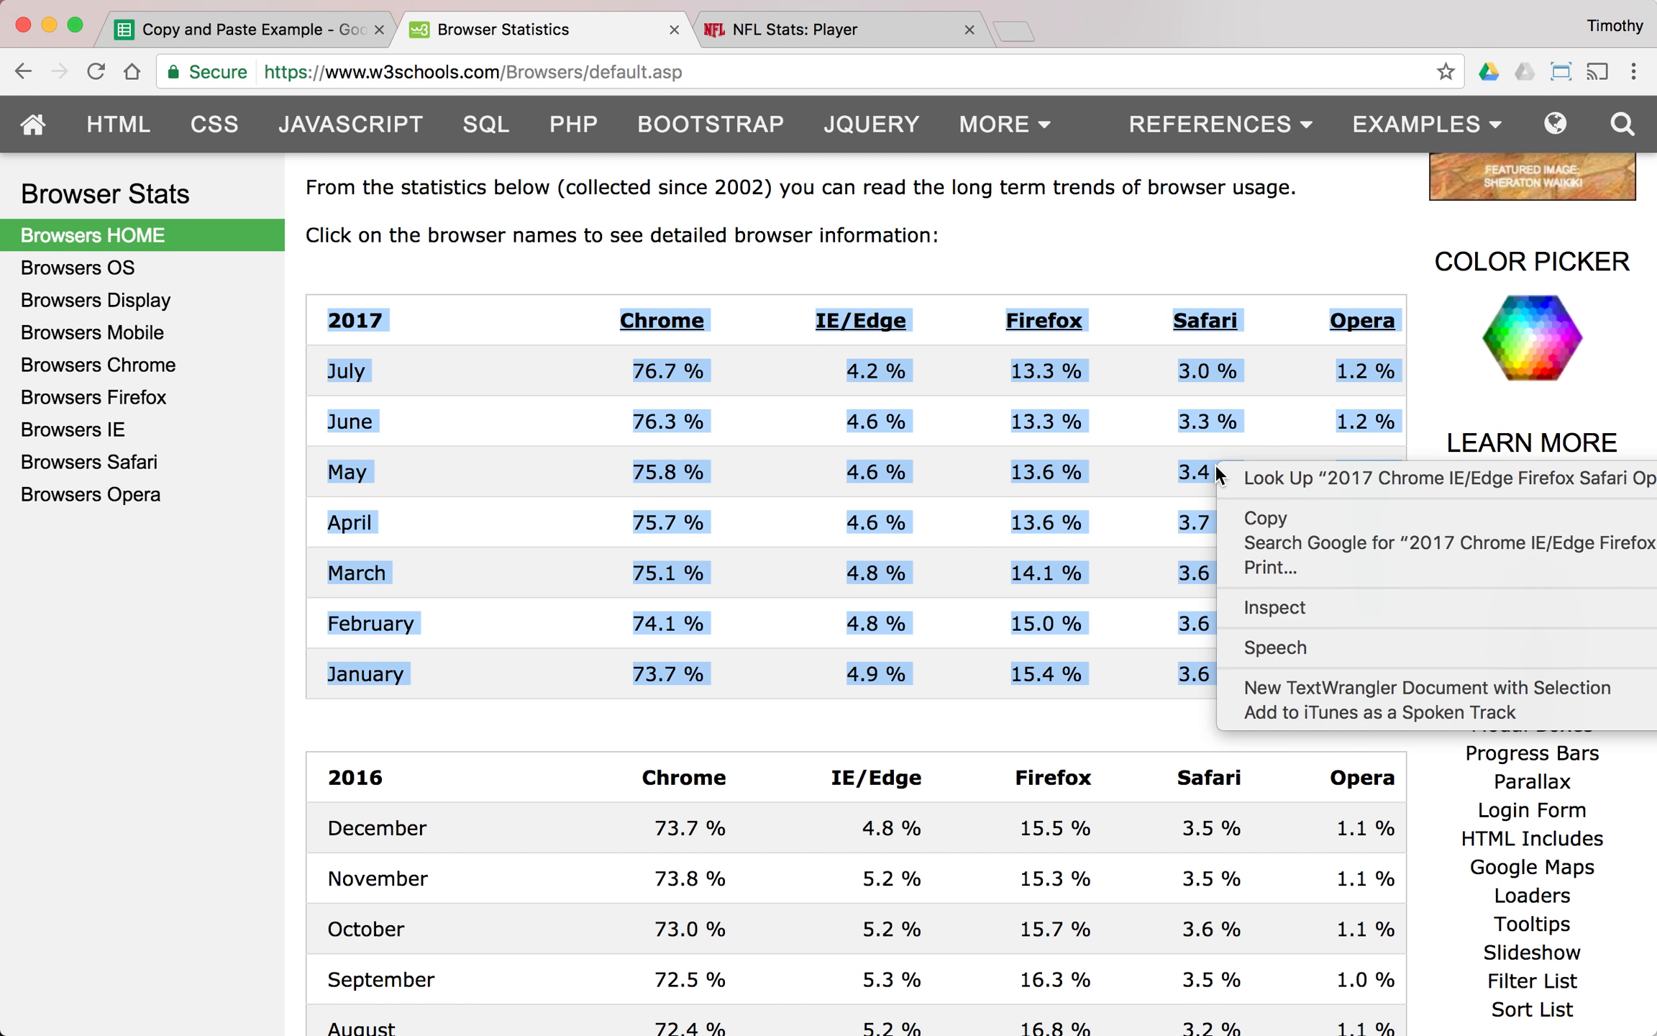
pyautogui.click(1266, 518)
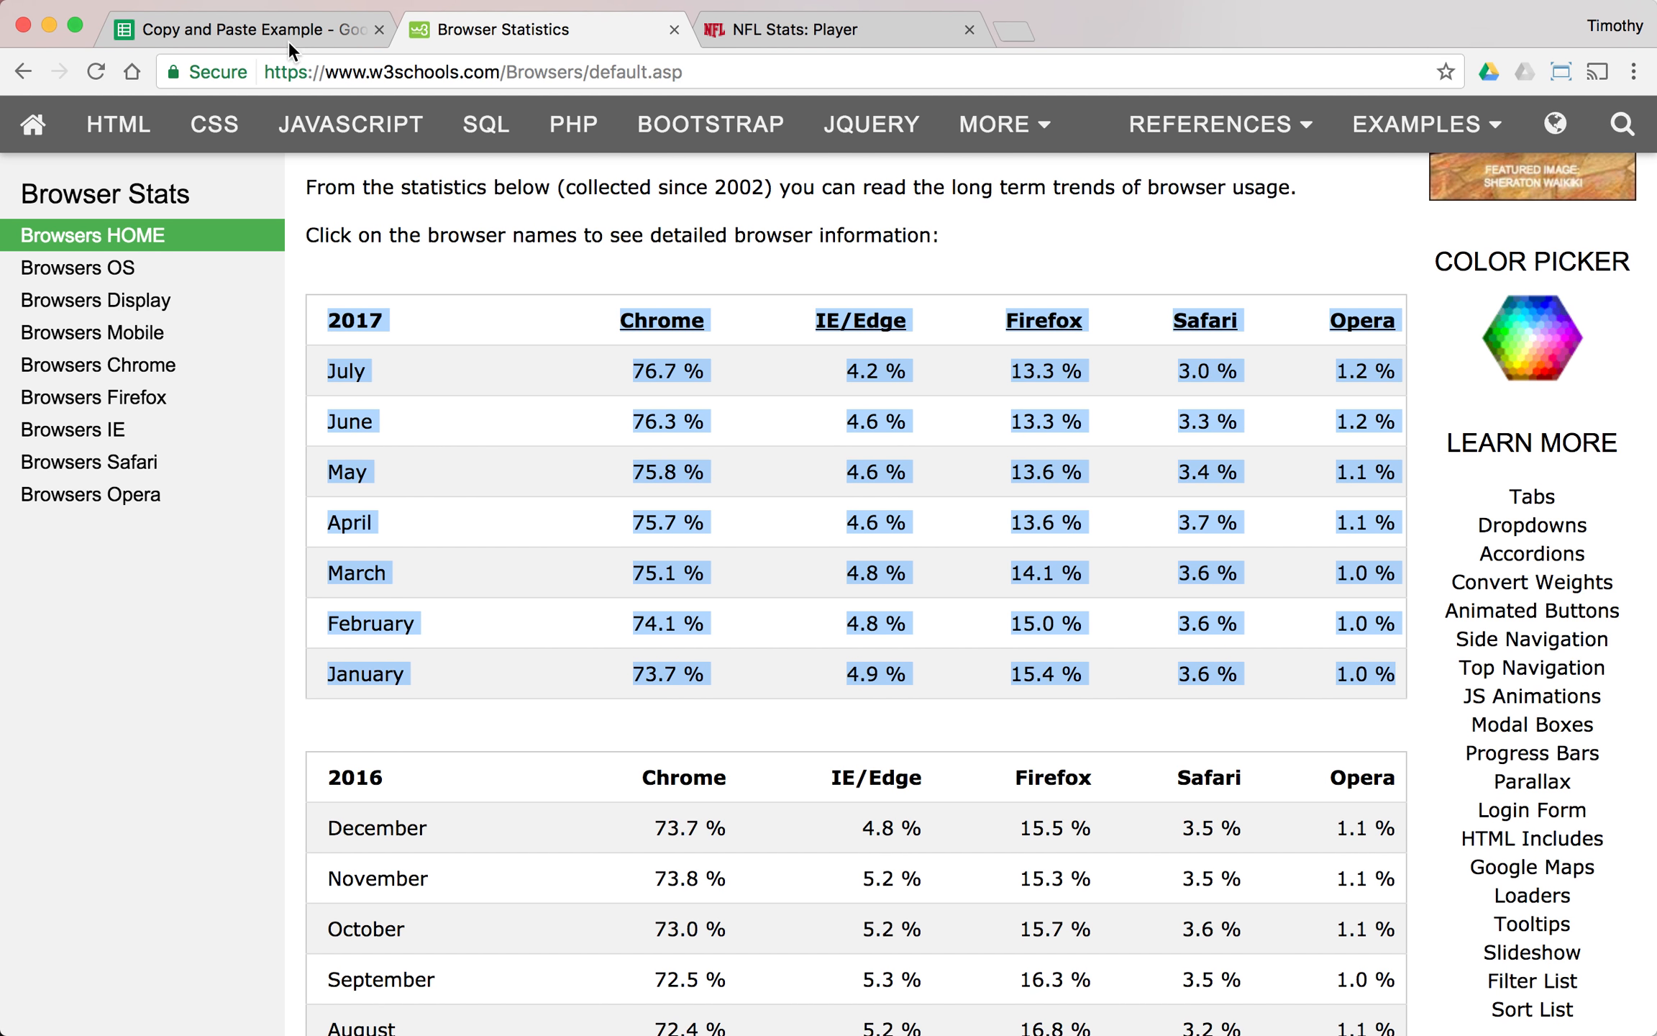
# - Switch back to the spreadsheet and paste the copied 2017 table at cell A1
pyautogui.click(269, 29)
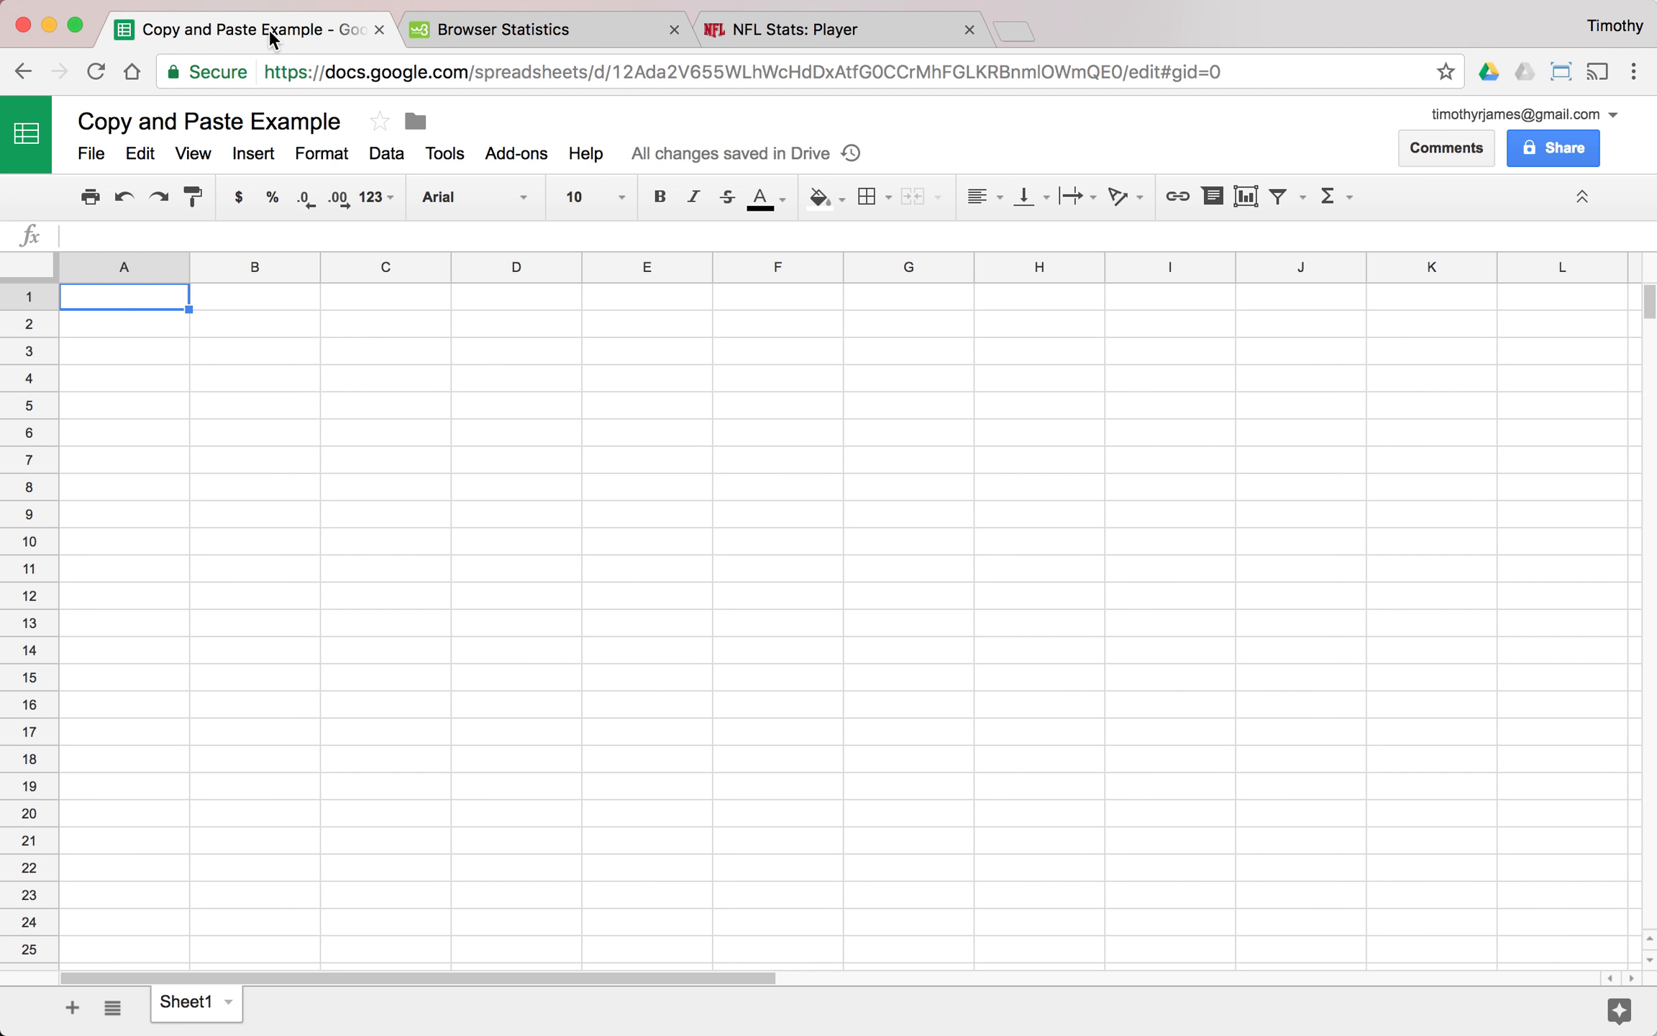
pyautogui.rightClick(151, 297)
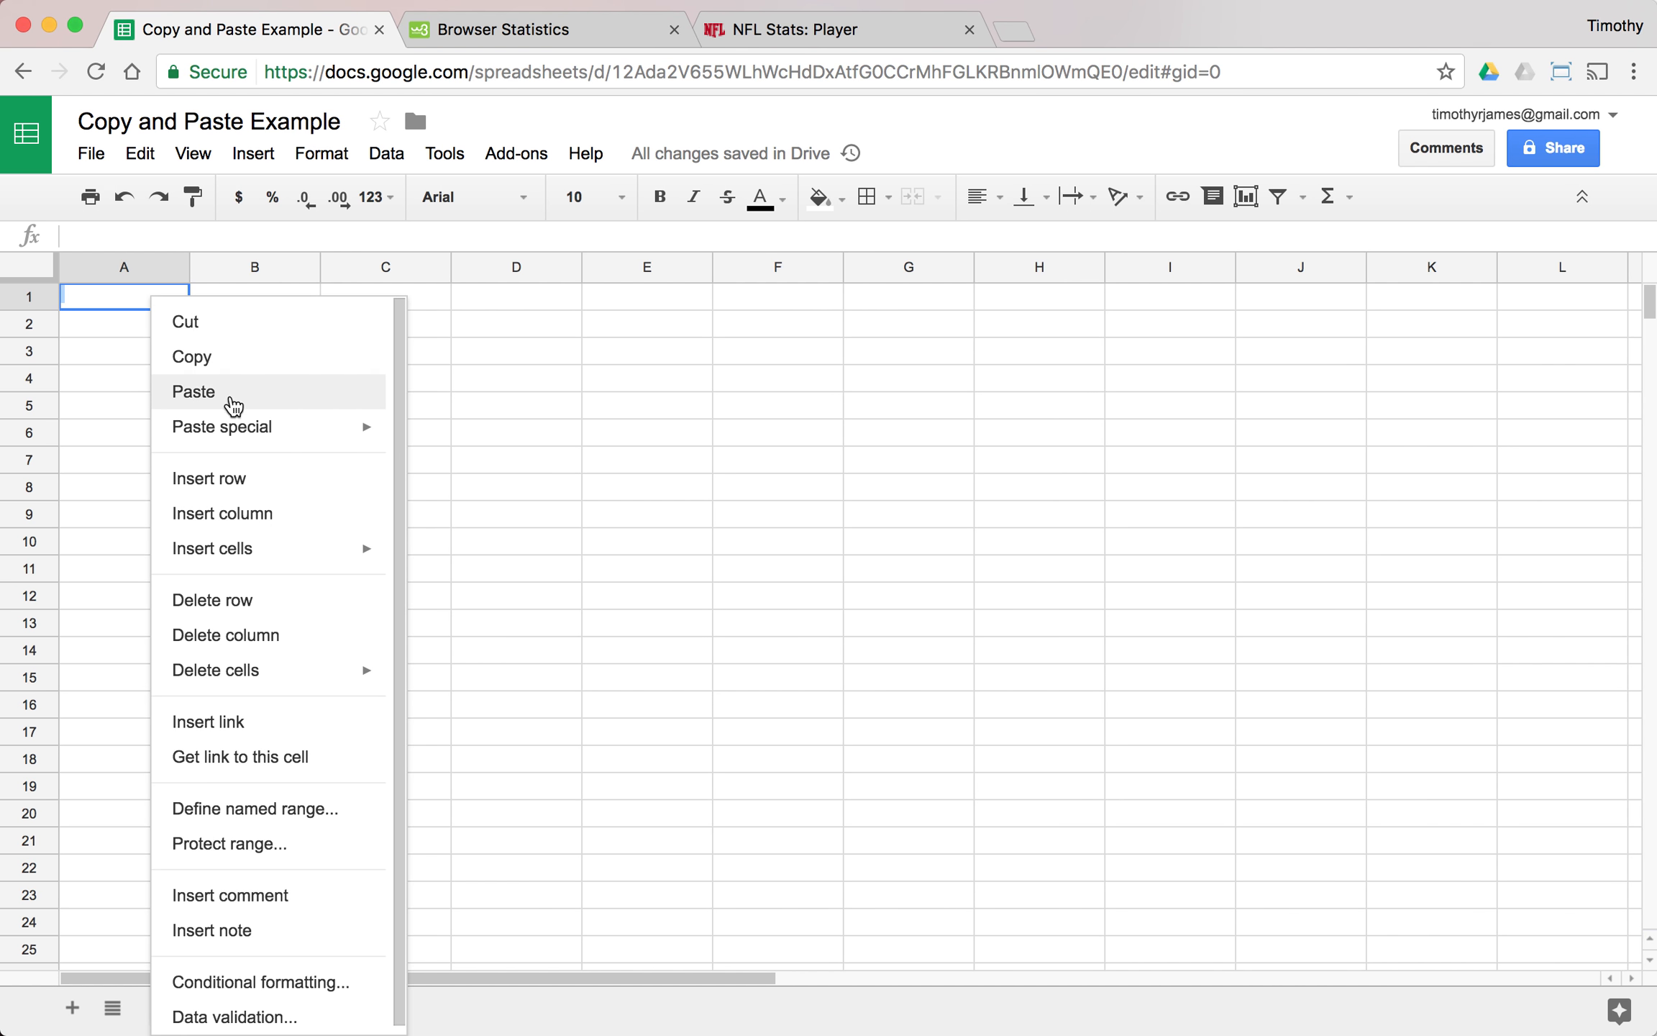
pyautogui.click(270, 398)
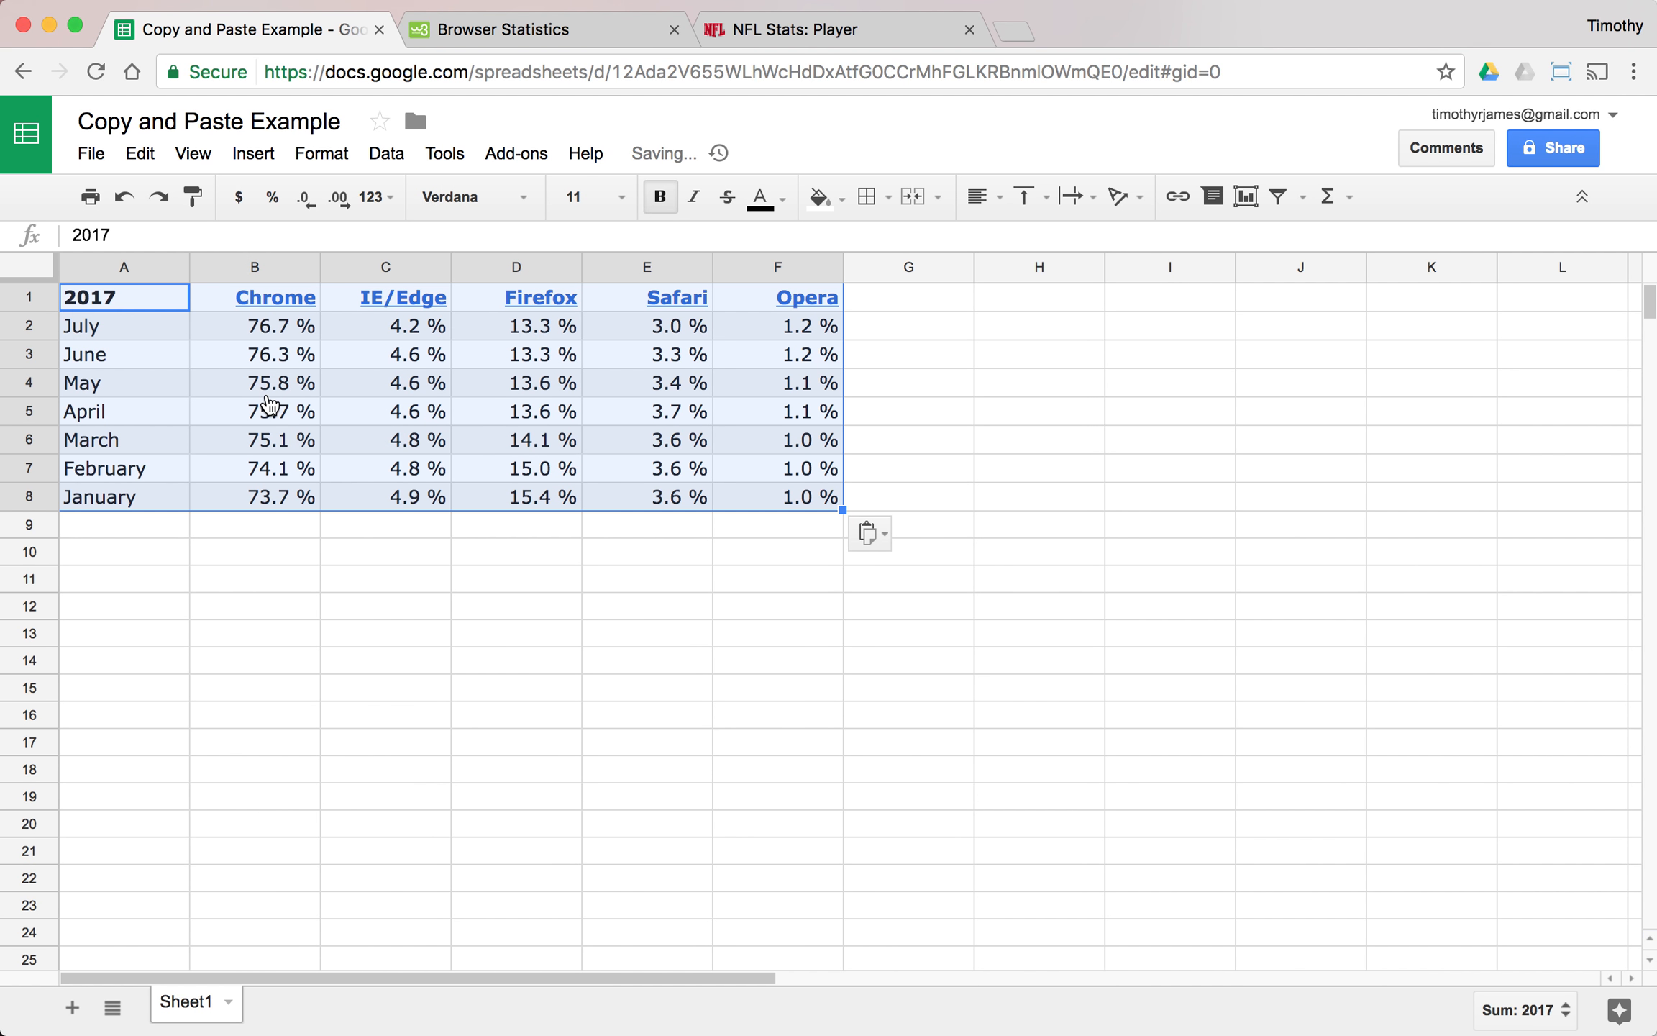
# - Examine how the pasted month labels and the Chrome and IE/Edge percentages are stored in their cells
pyautogui.click(605, 439)
pyautogui.click(147, 331)
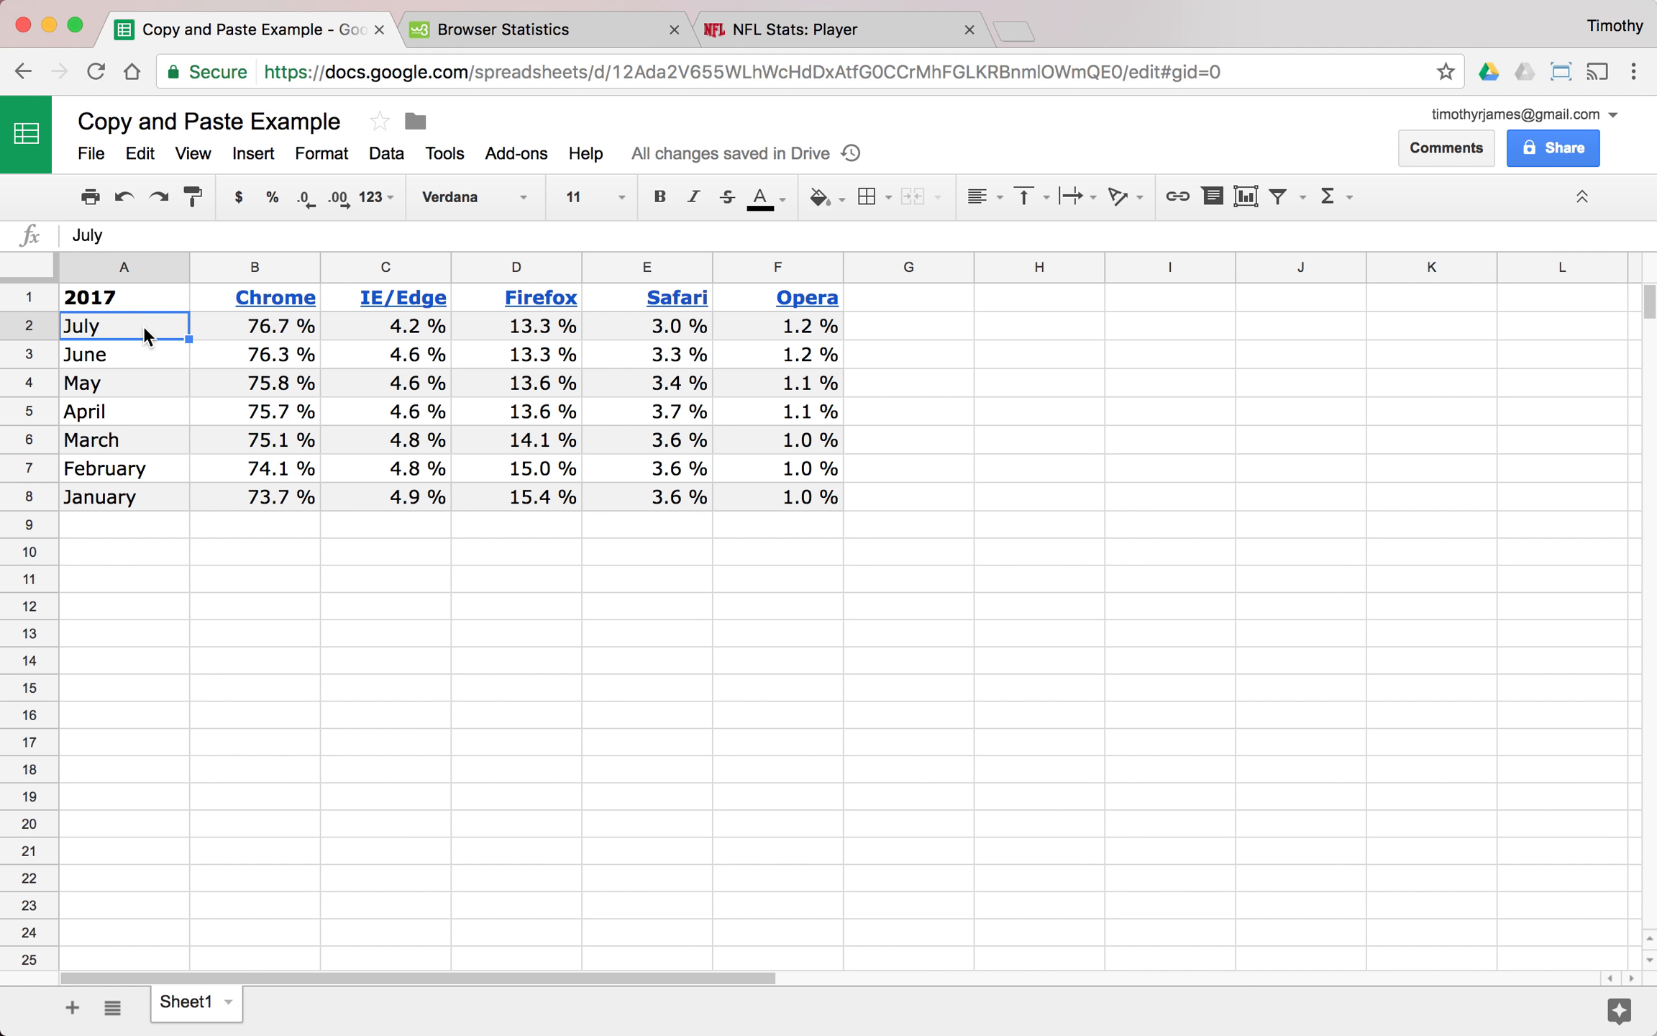
pyautogui.click(252, 330)
pyautogui.click(110, 235)
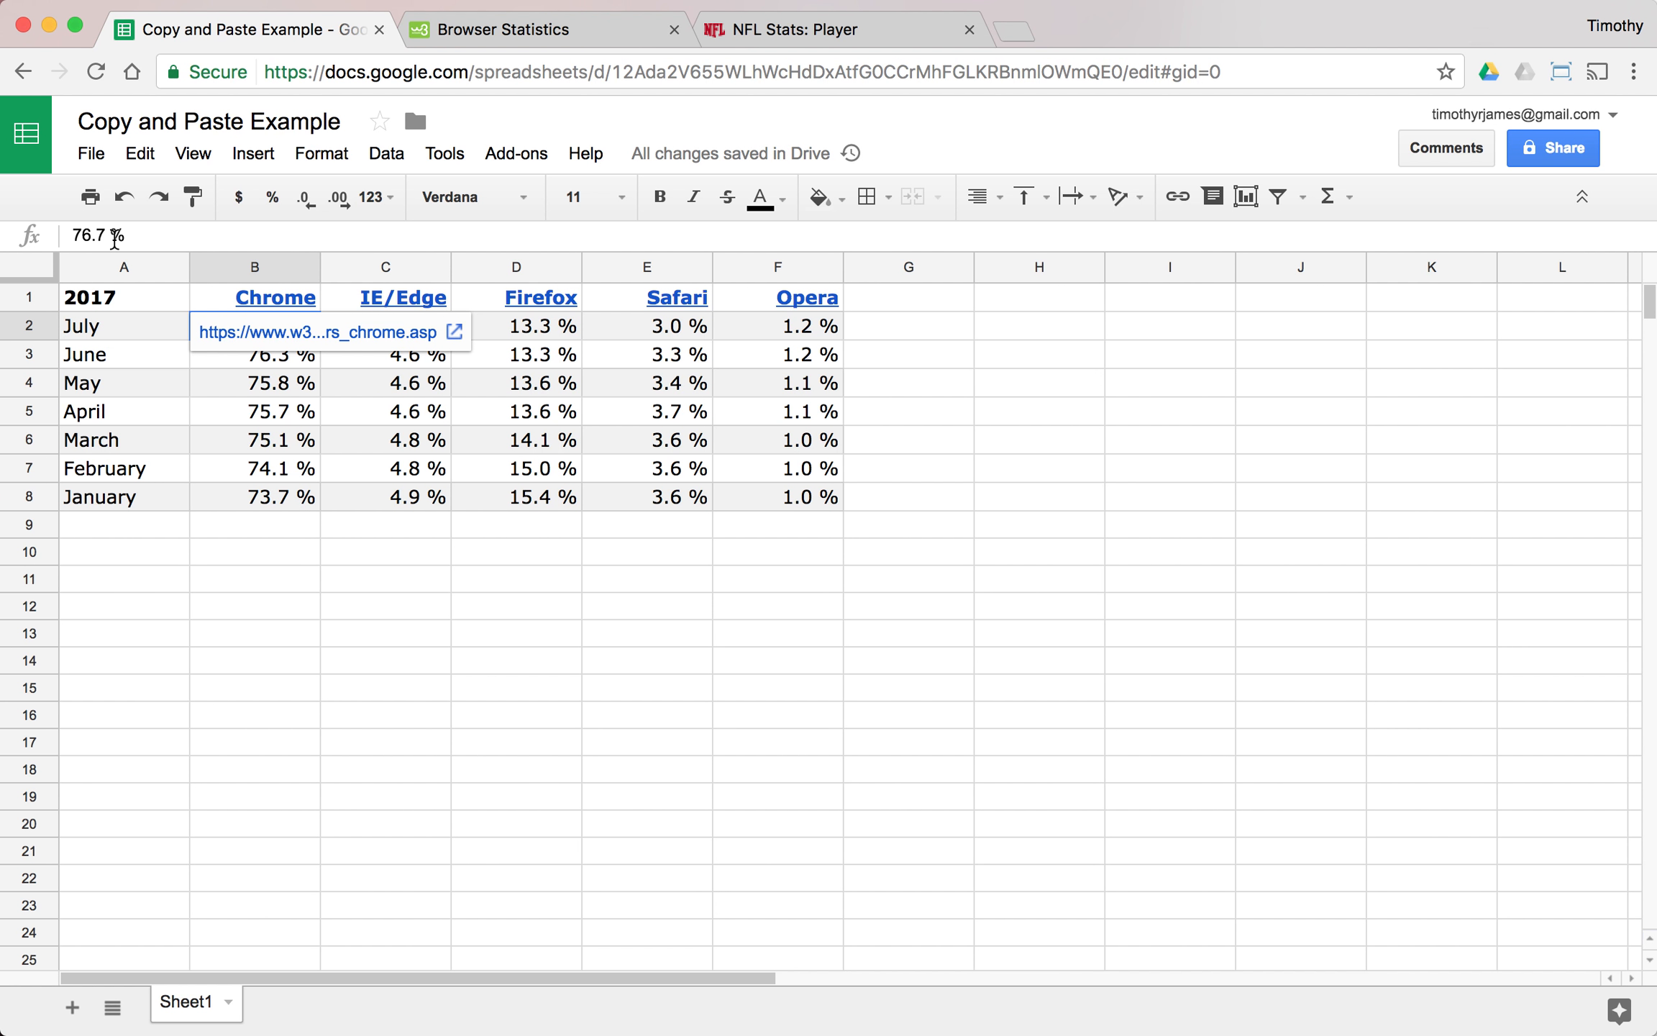
pyautogui.click(294, 351)
pyautogui.click(281, 335)
pyautogui.click(388, 327)
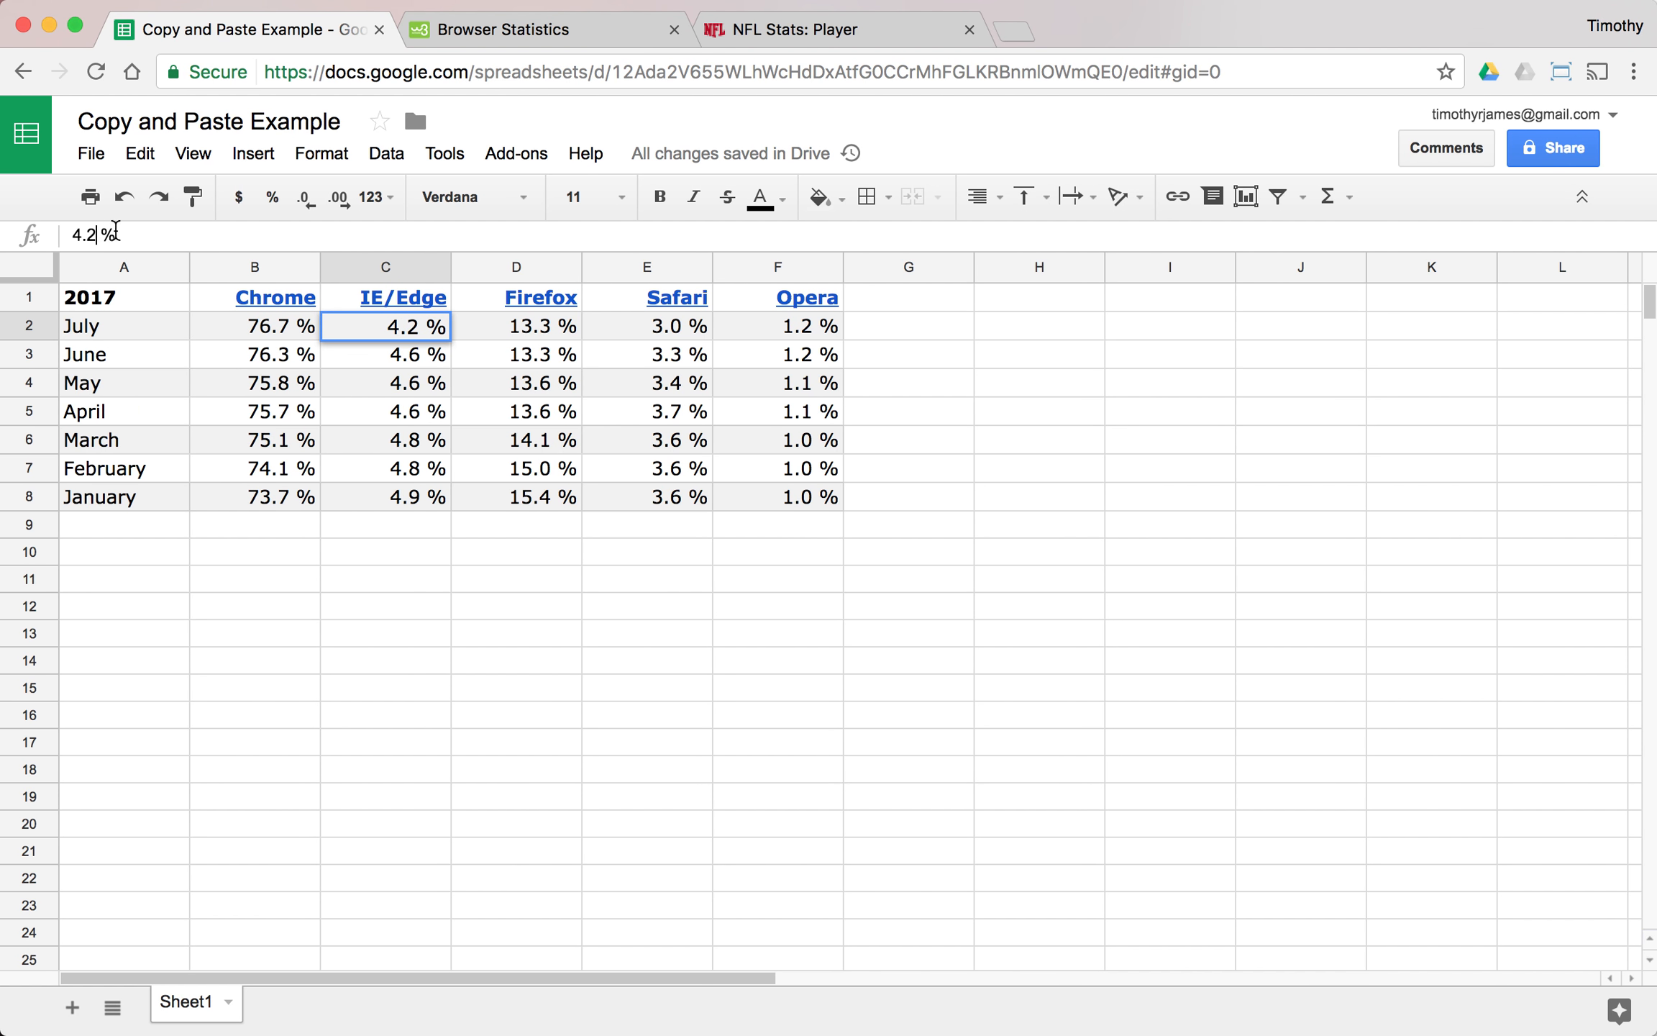
pyautogui.click(409, 382)
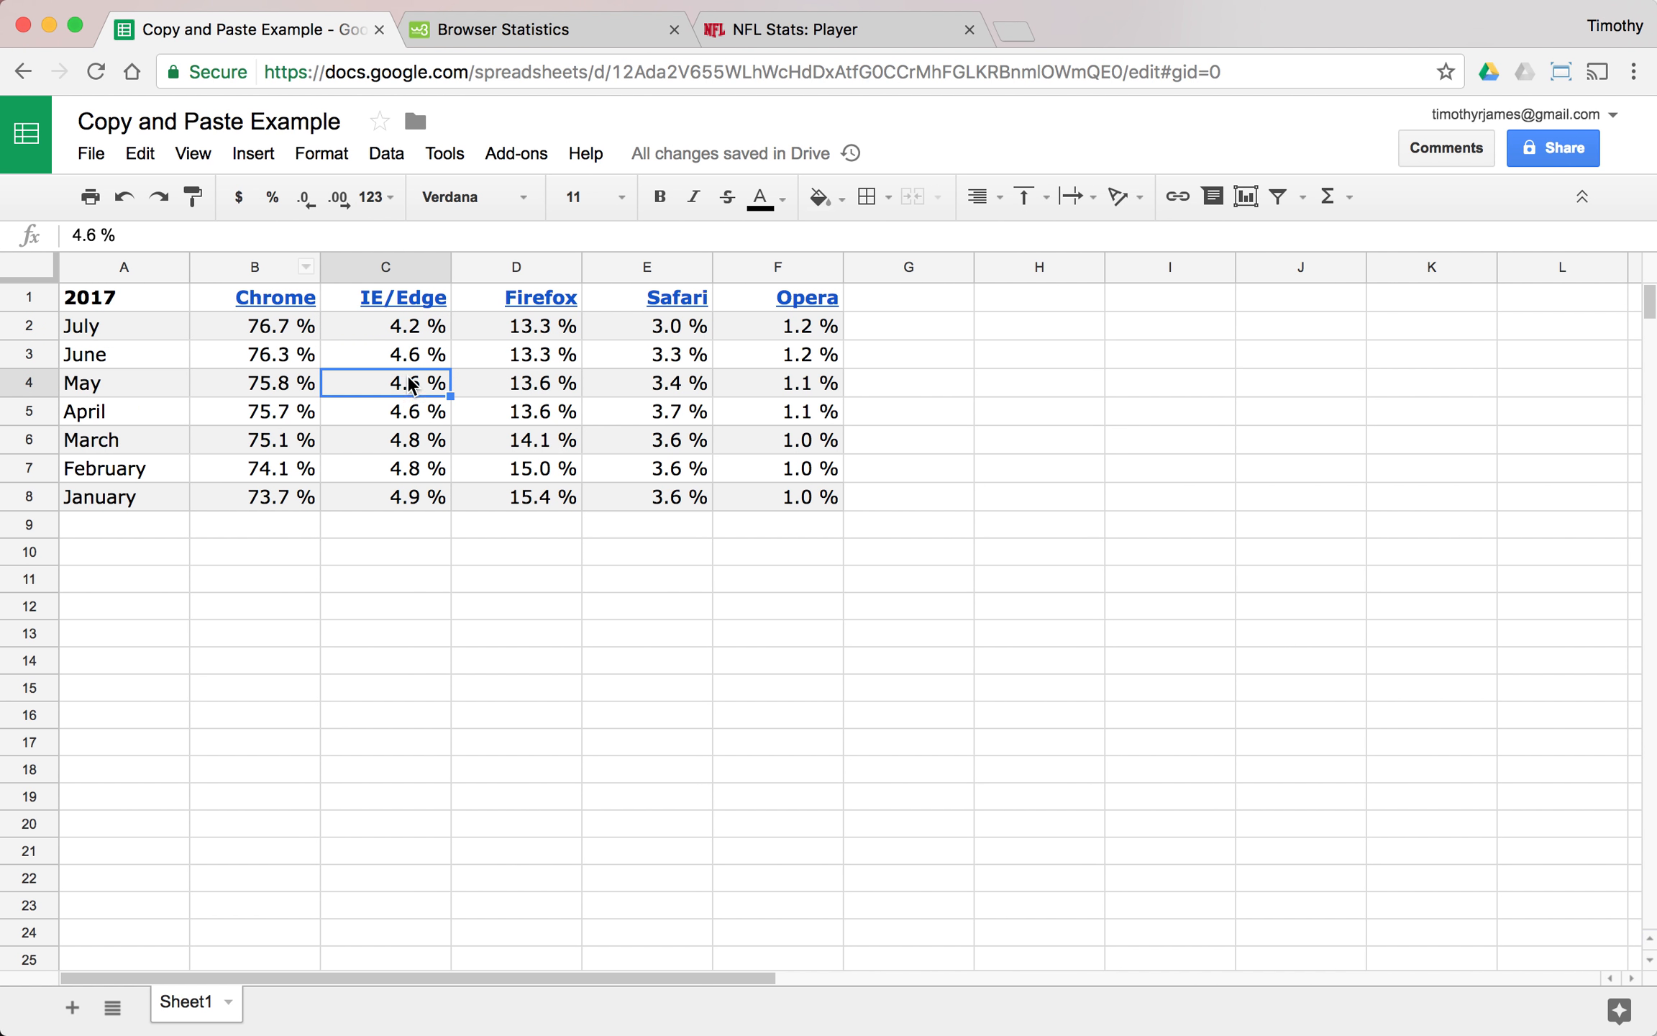
# - Try to apply the percent number format to the July IE/Edge value in C2
pyautogui.click(397, 331)
pyautogui.click(272, 202)
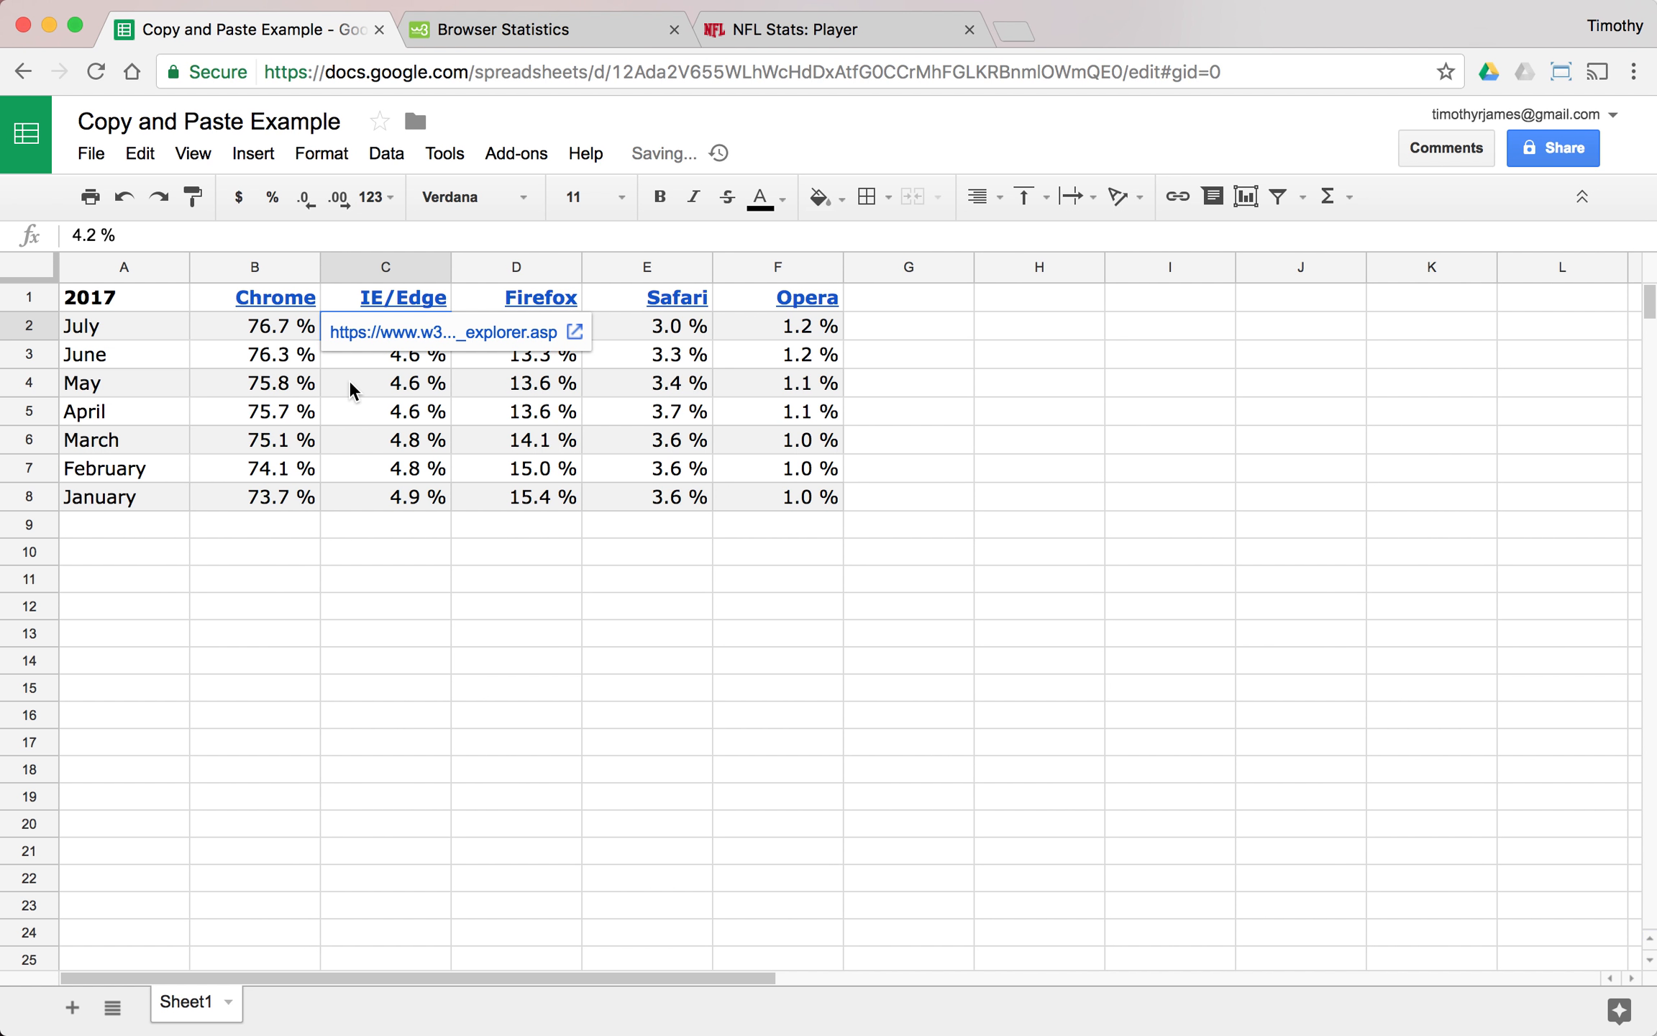
pyautogui.click(403, 391)
pyautogui.click(402, 331)
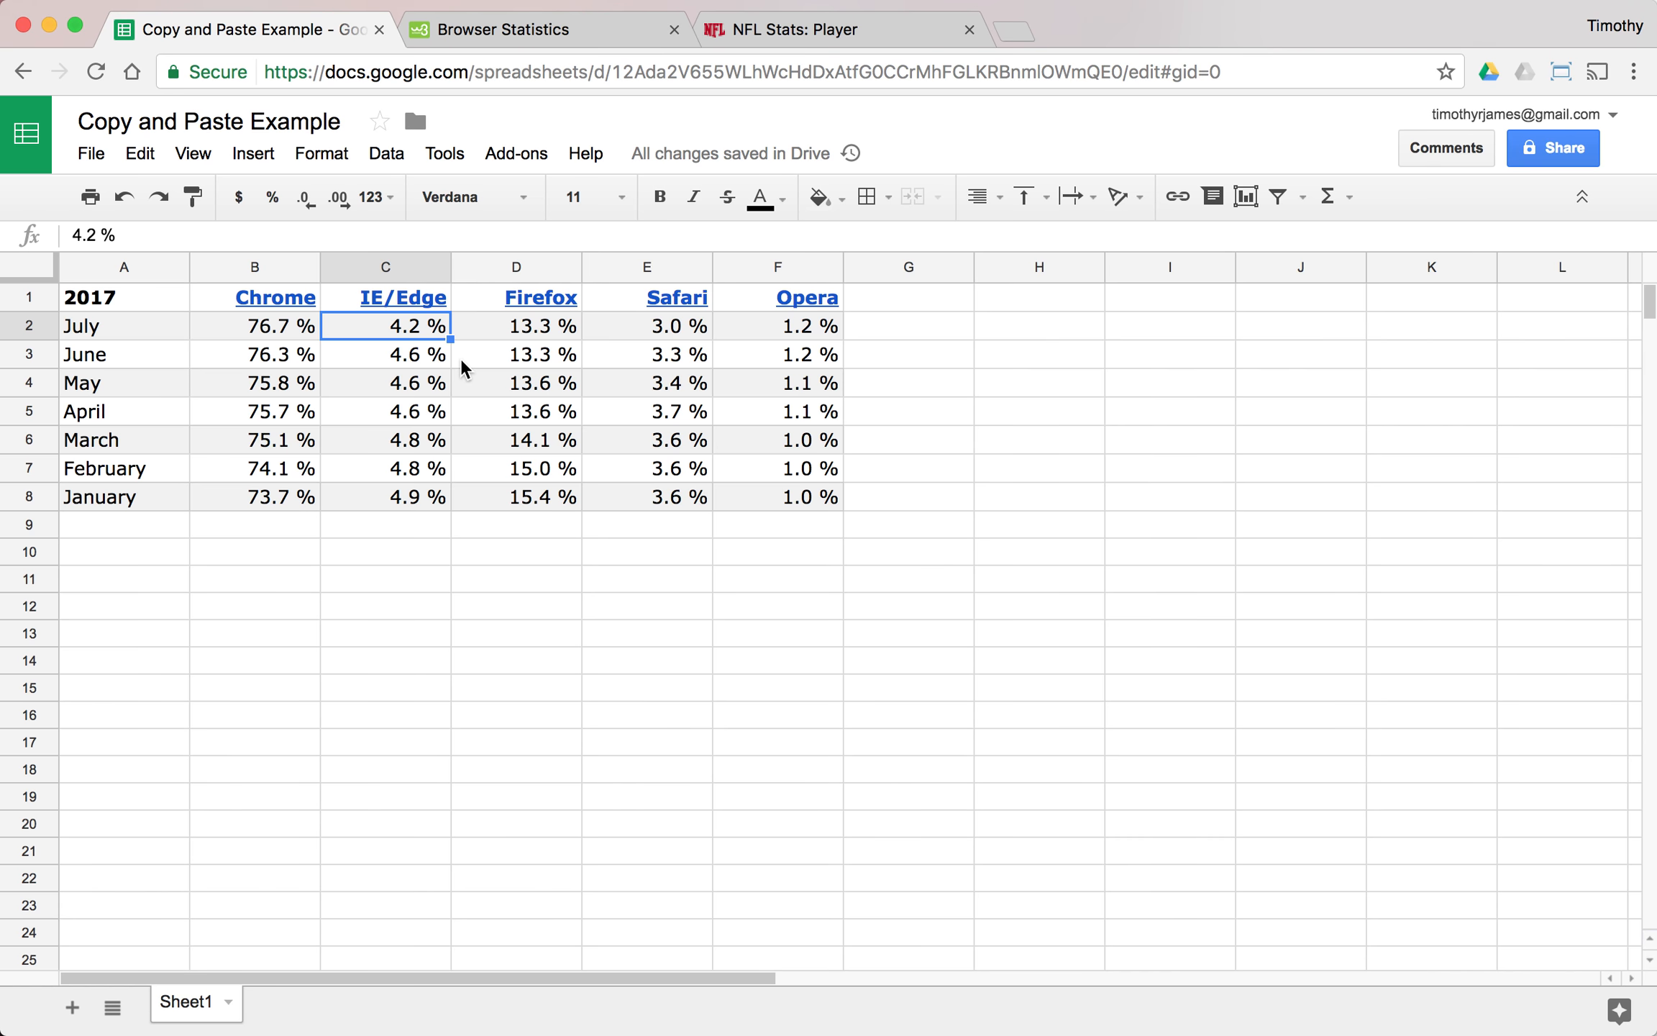
# - Re-enter the June Firefox value in D3 as 13.3% without the space and show it with one decimal place
pyautogui.click(547, 356)
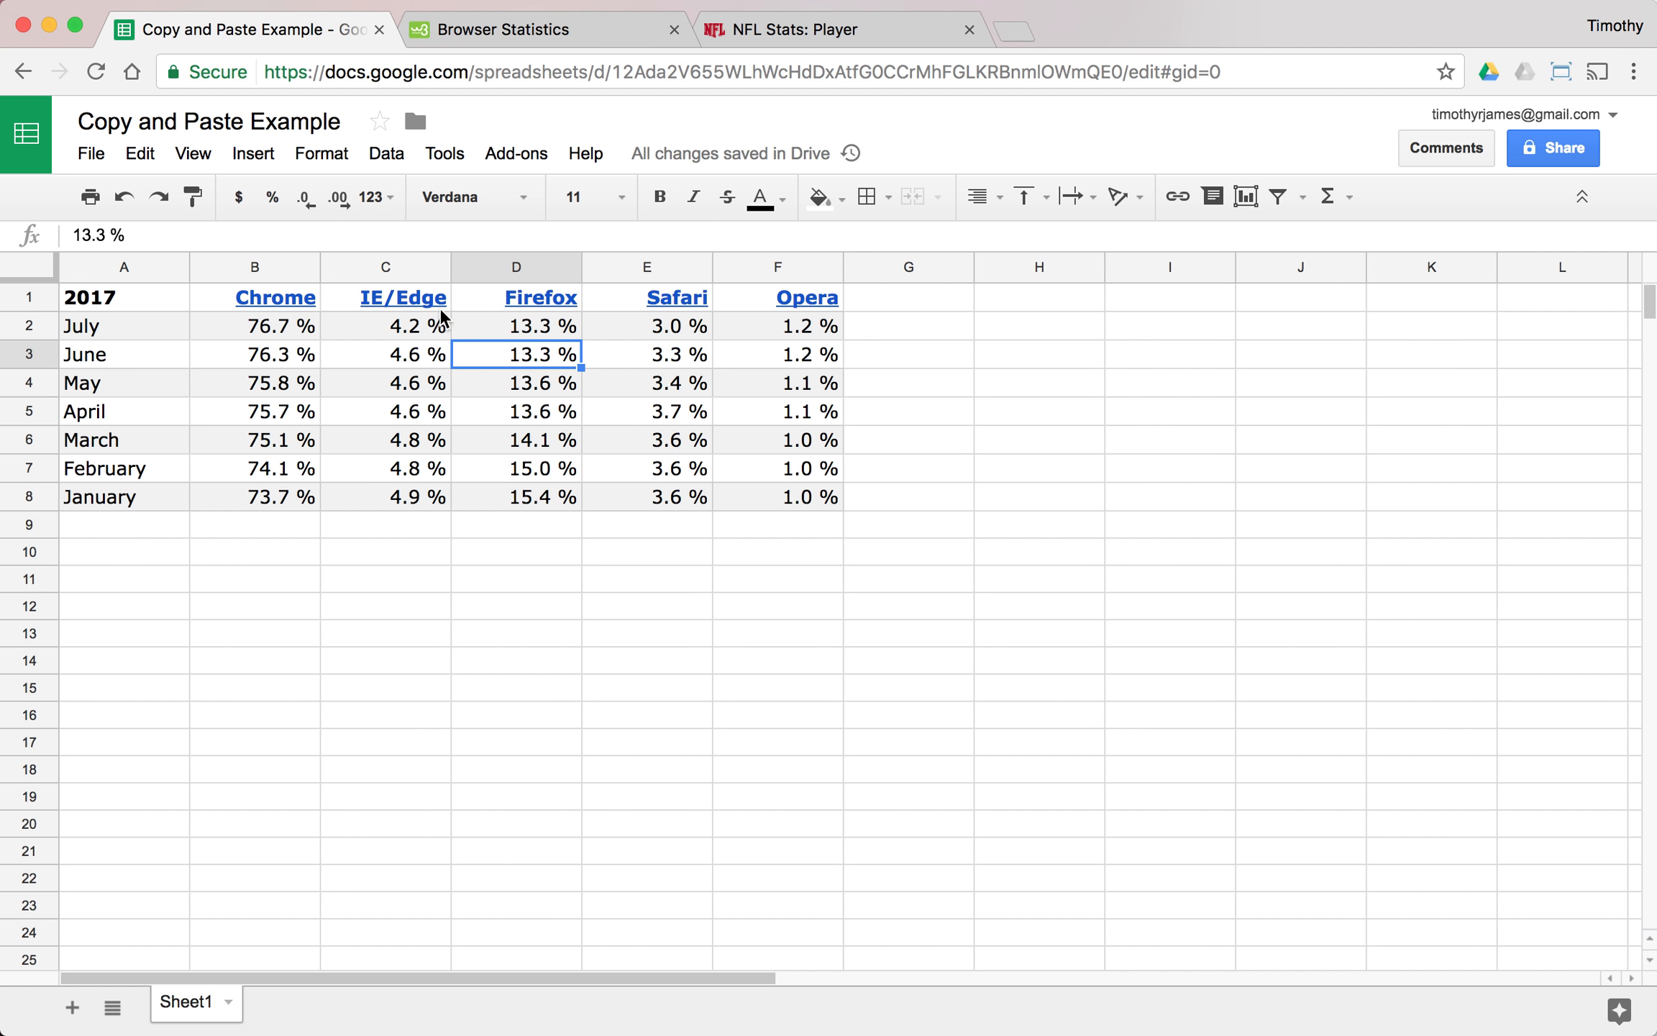
pyautogui.click(106, 236)
pyautogui.press('BackSpace')
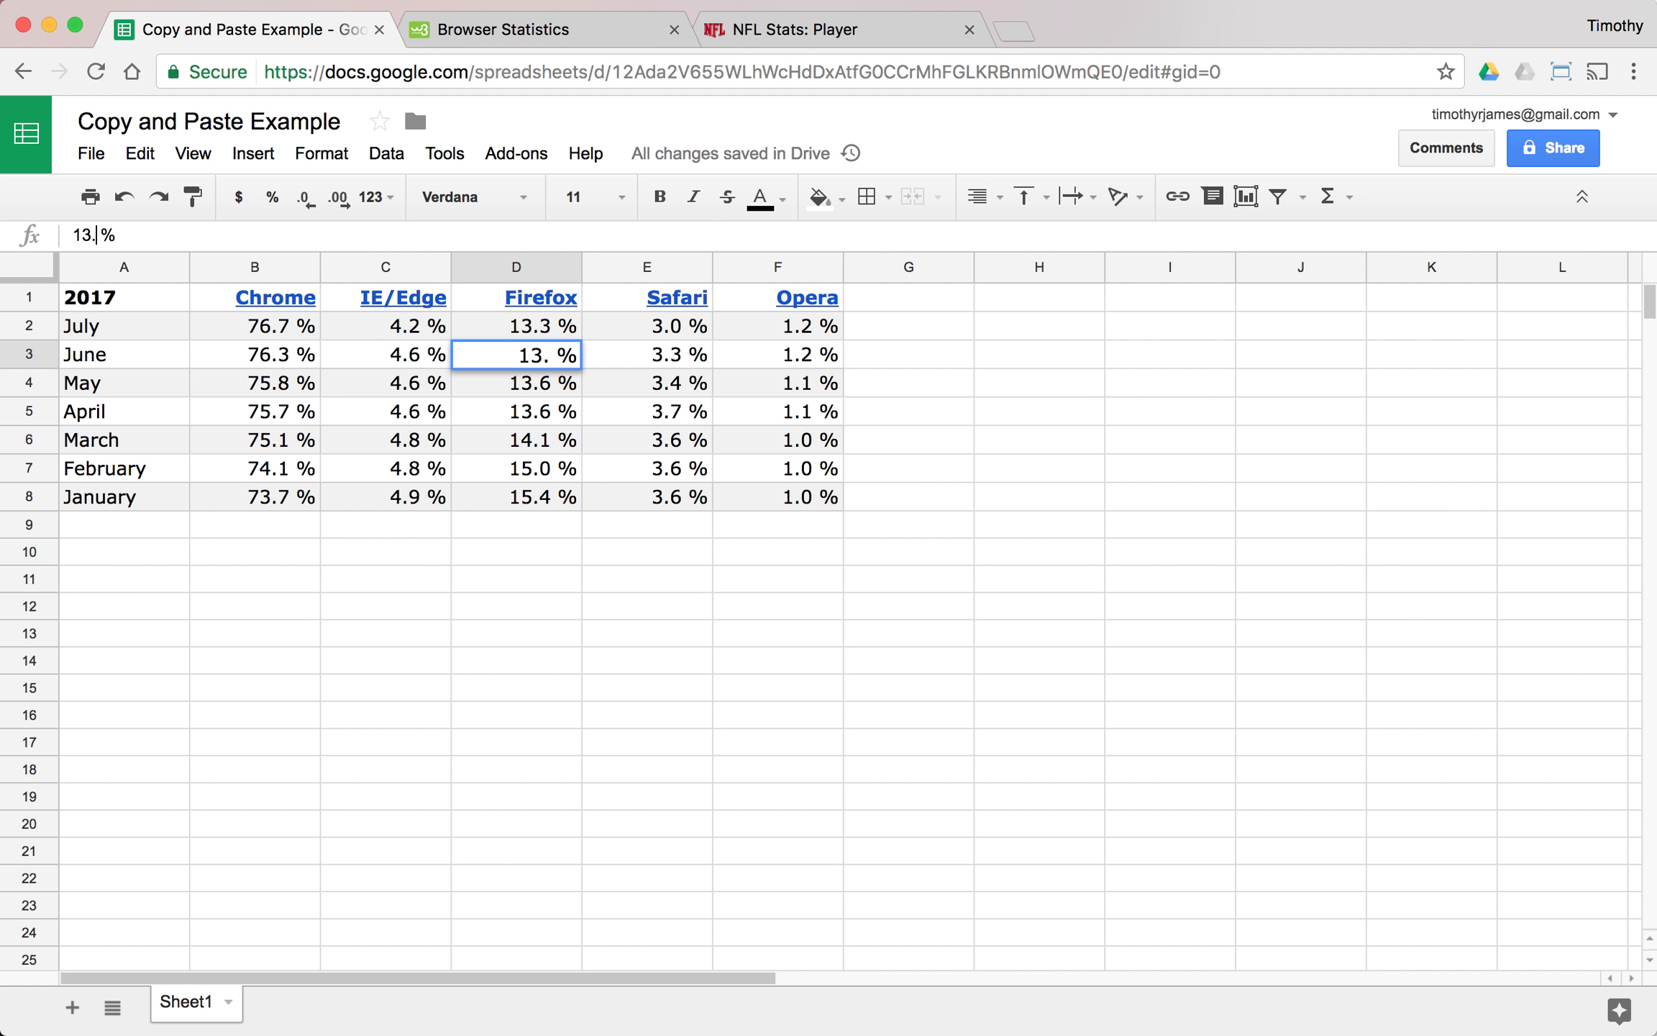
pyautogui.write('3')
pyautogui.press('Delete')
pyautogui.press('Return')
pyautogui.click(547, 353)
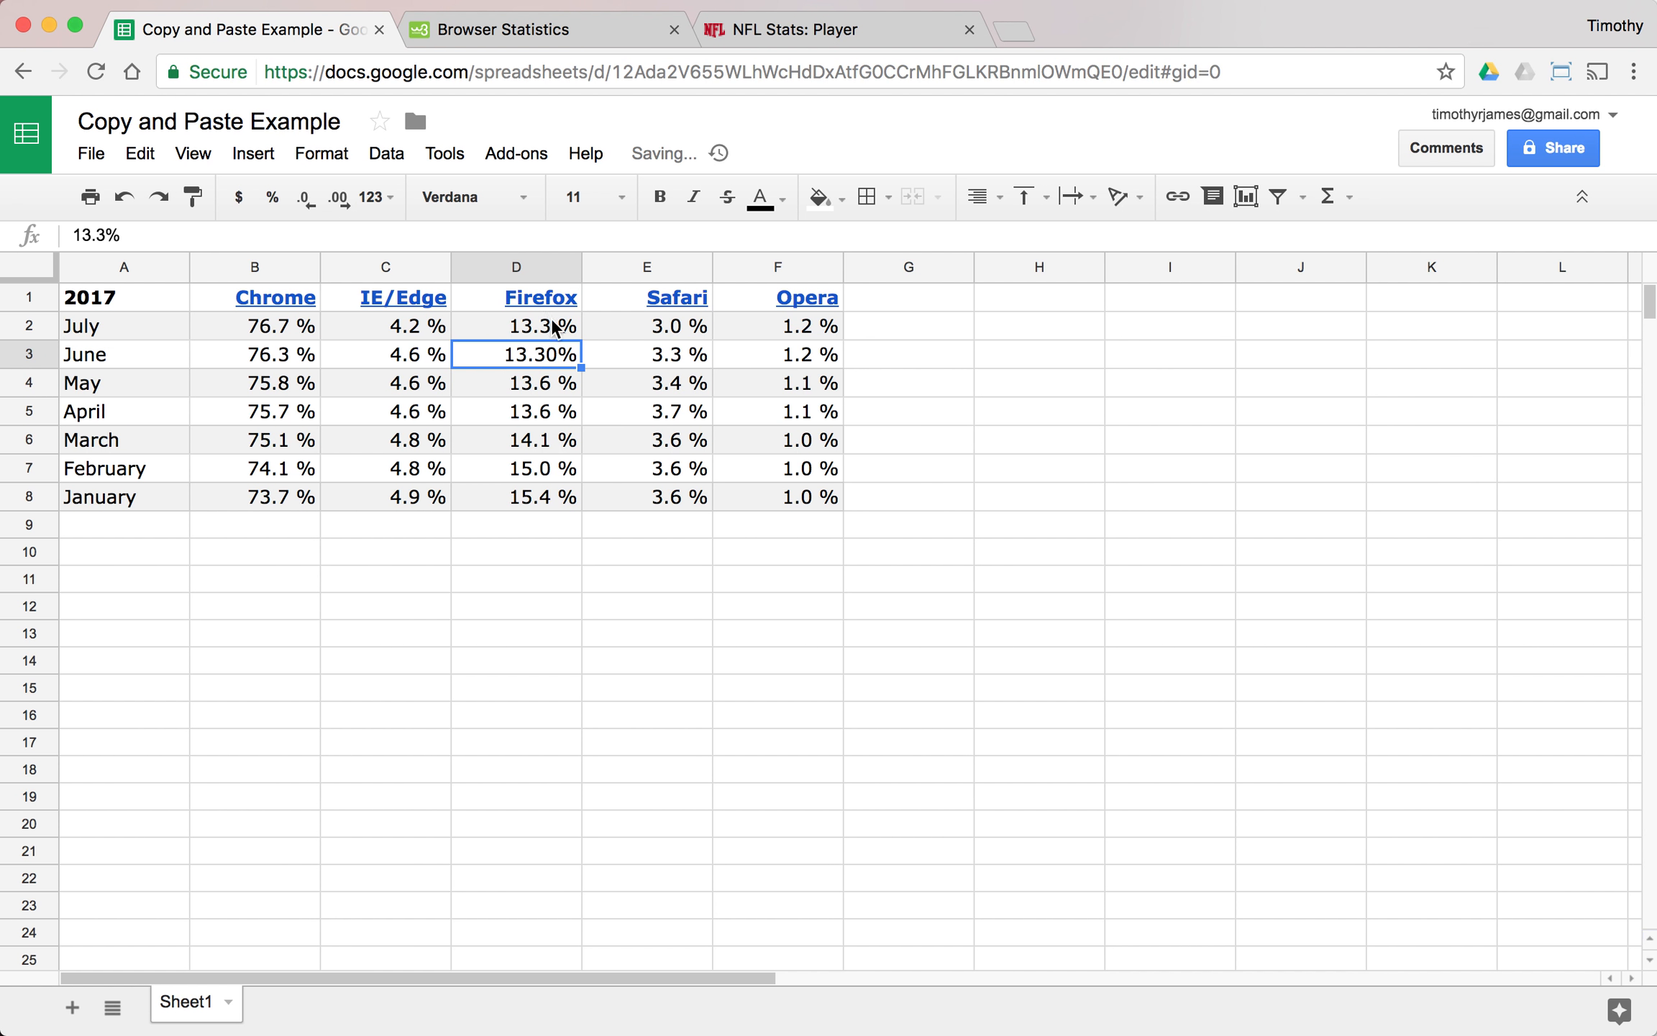
pyautogui.click(307, 195)
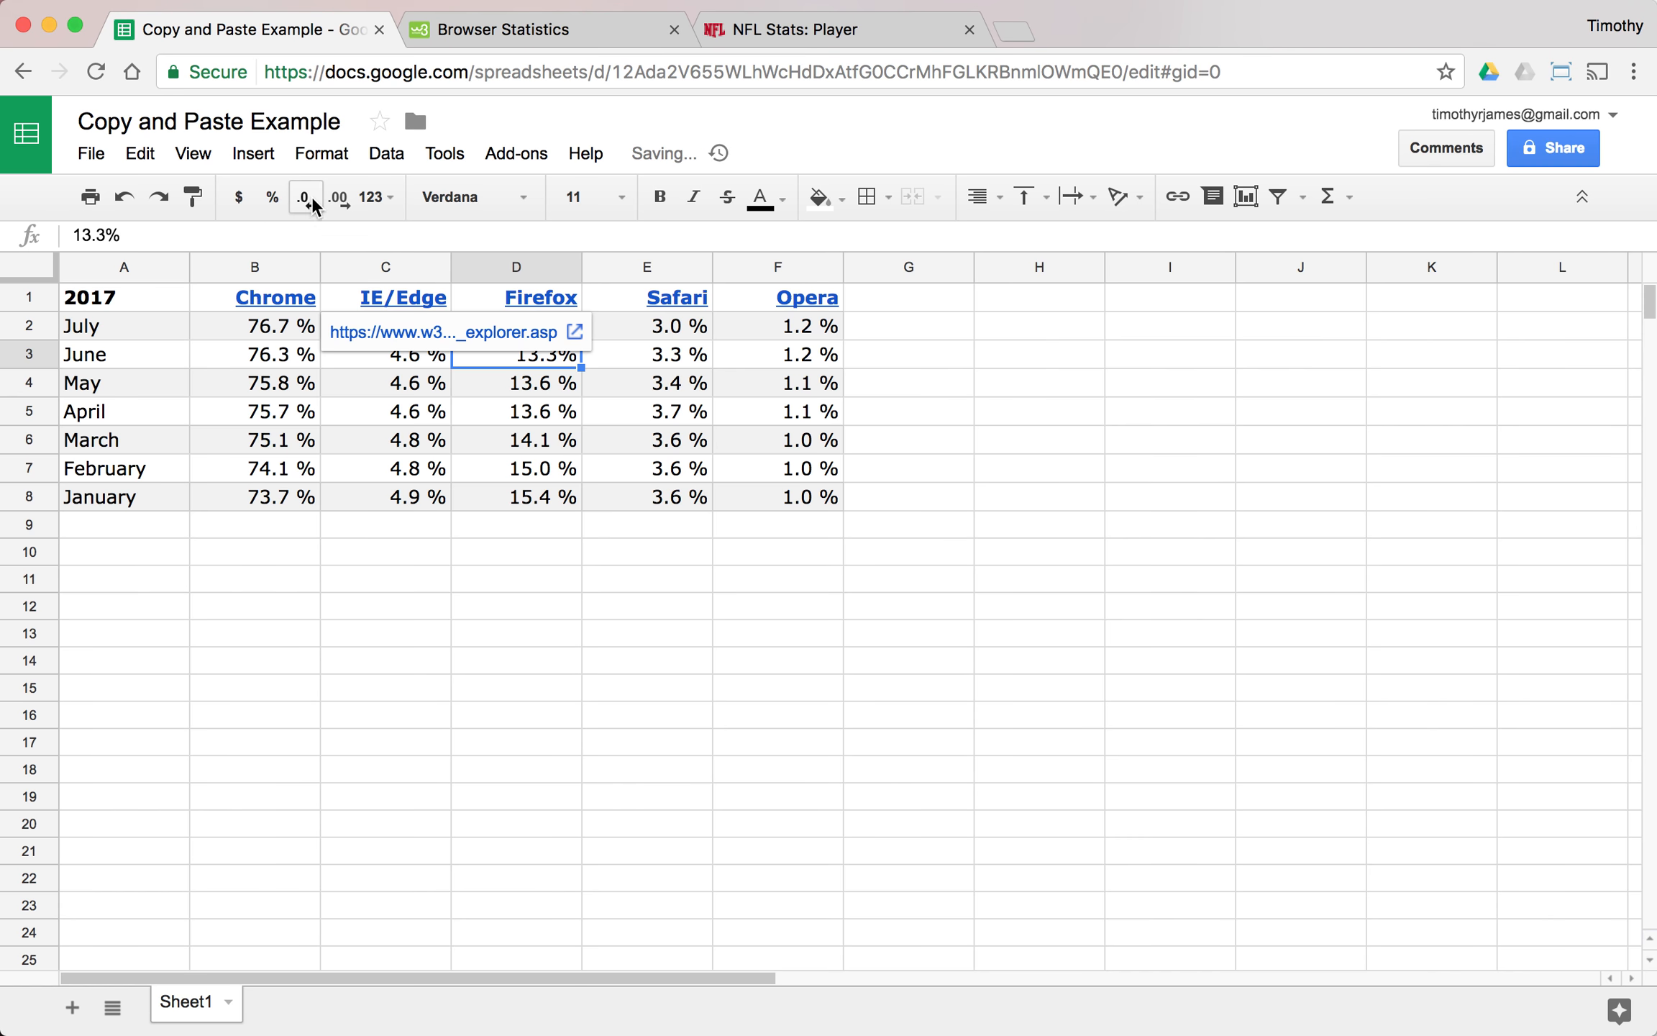
pyautogui.click(512, 392)
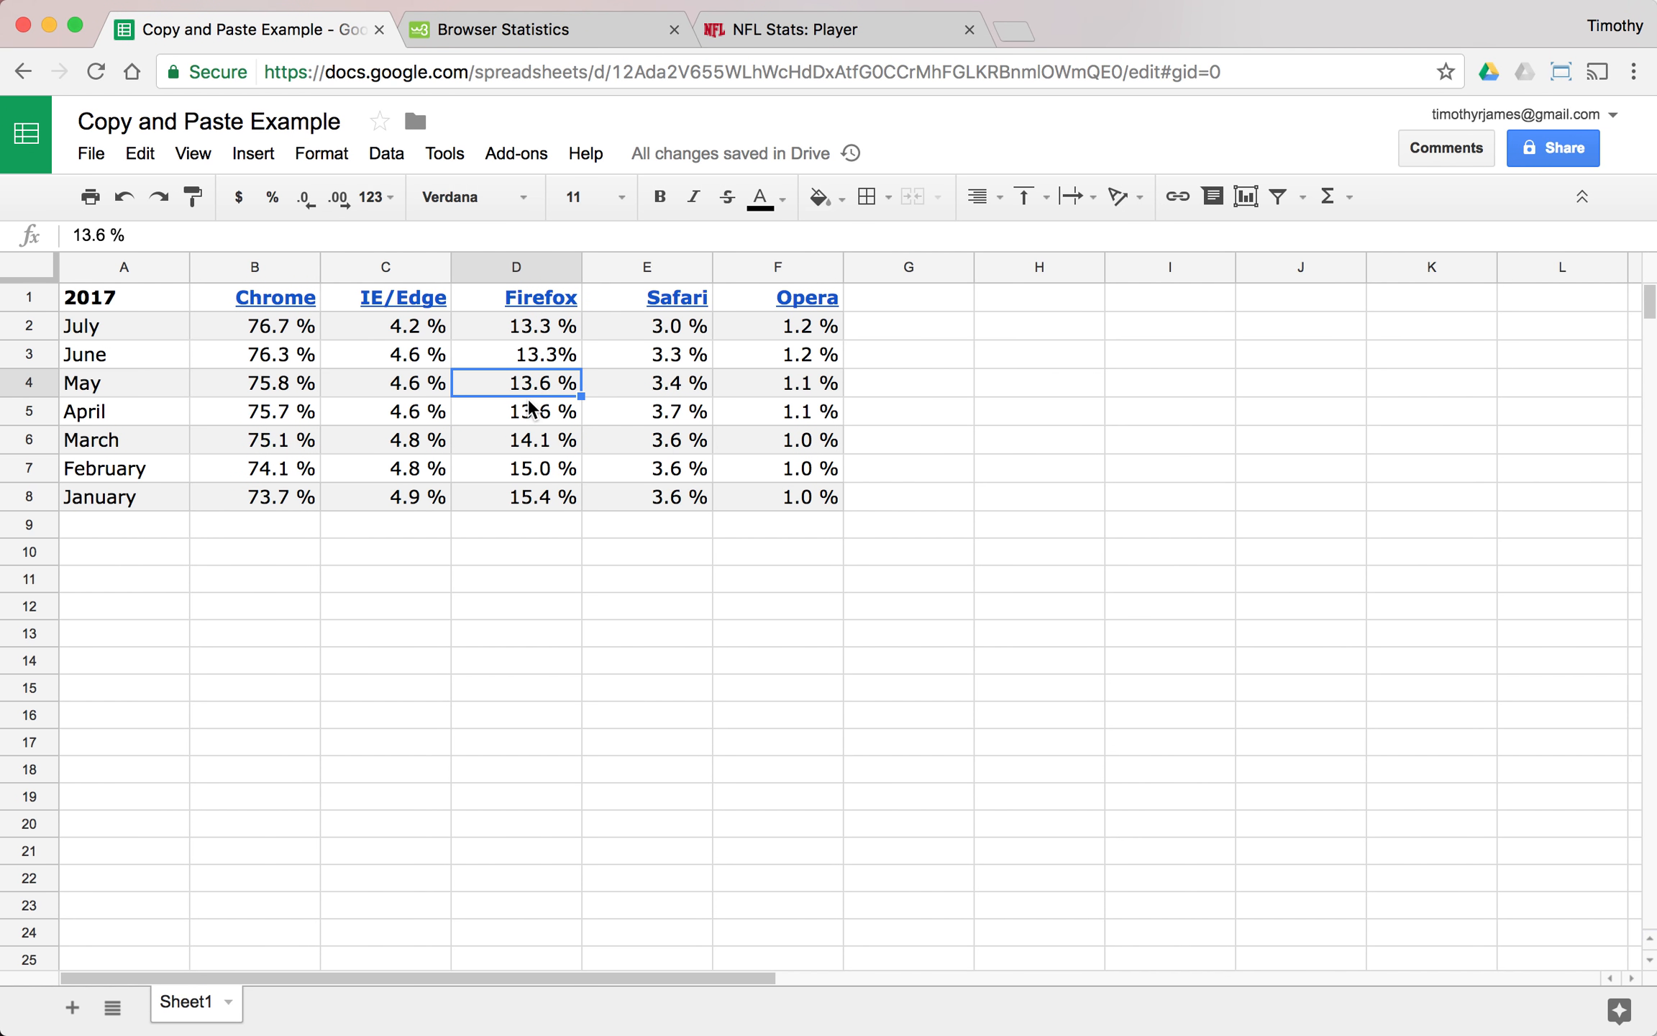
# - Remove the space before the percent sign in the June Chrome value in B3, making it 76.3%
pyautogui.click(270, 363)
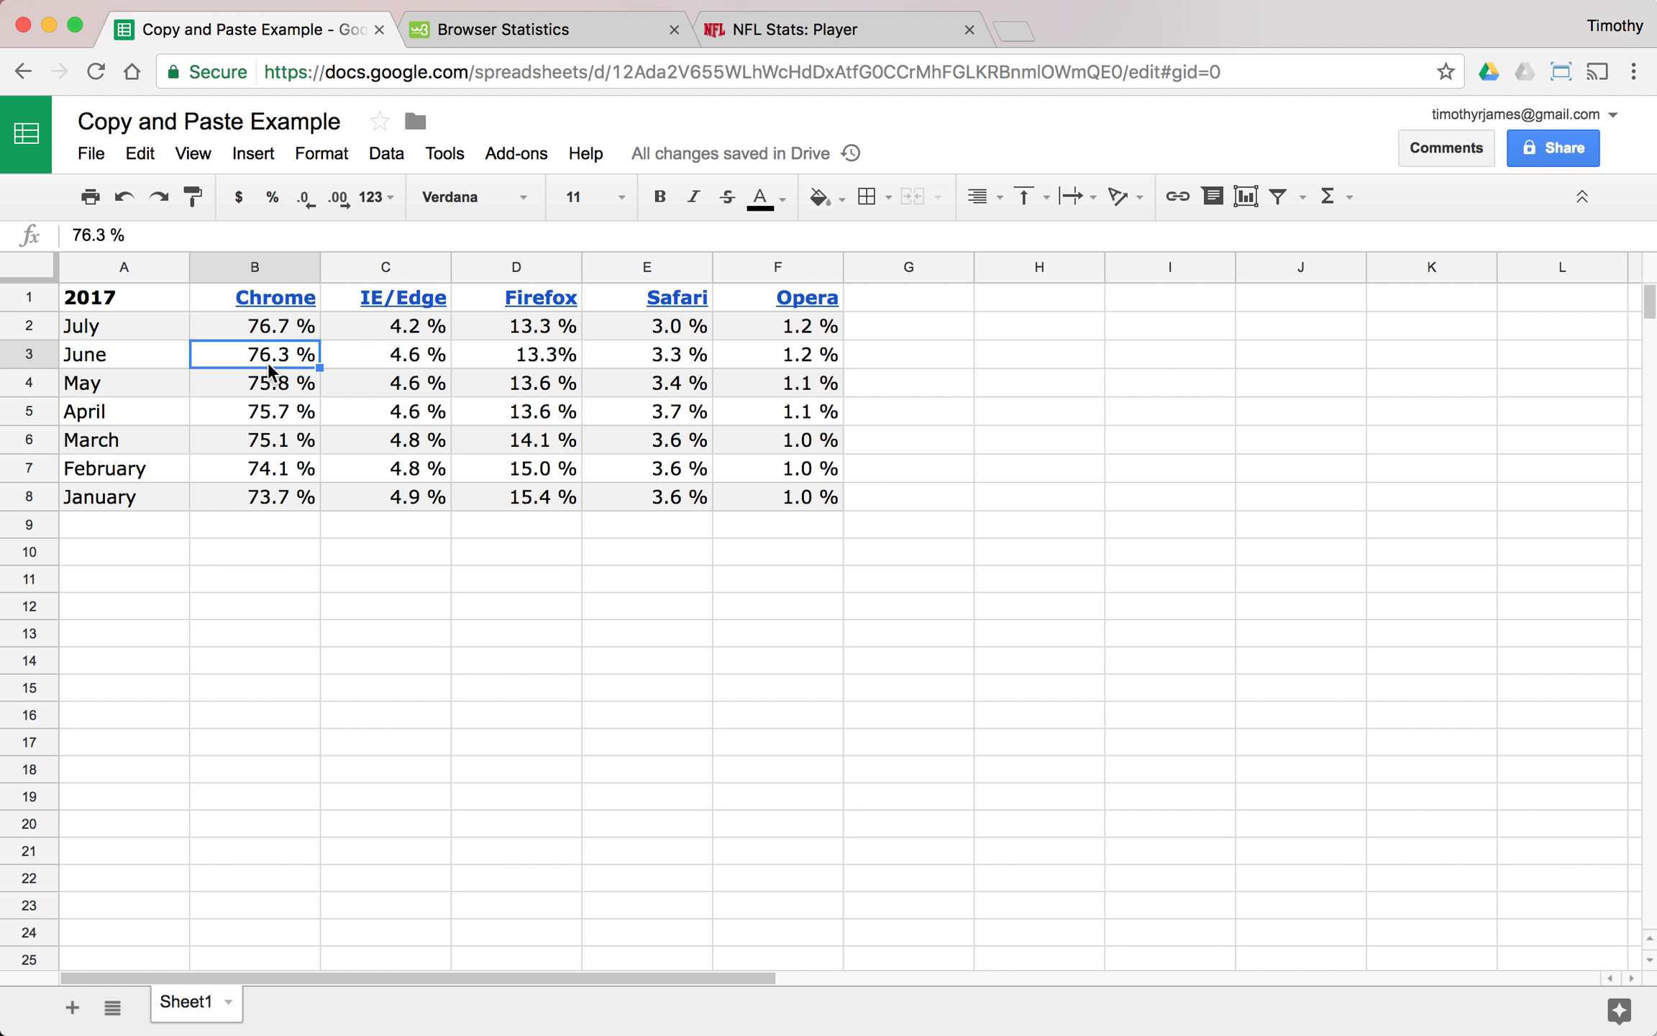
pyautogui.click(110, 237)
pyautogui.press('BackSpace')
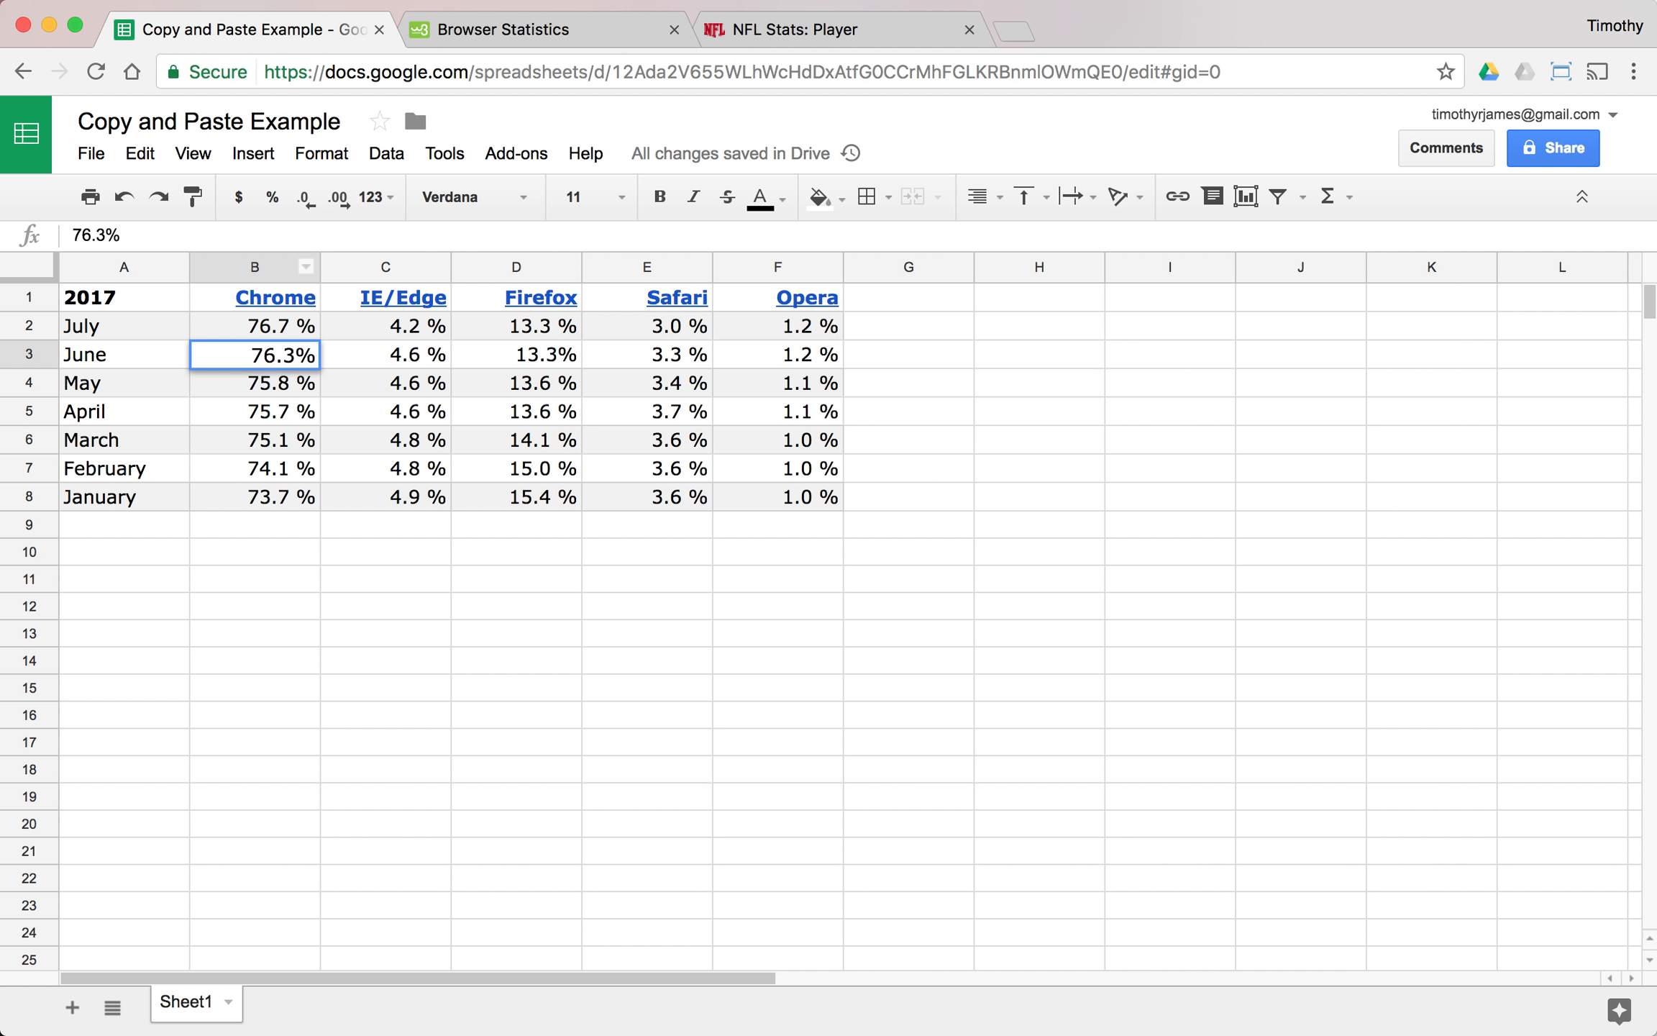
pyautogui.press('Return')
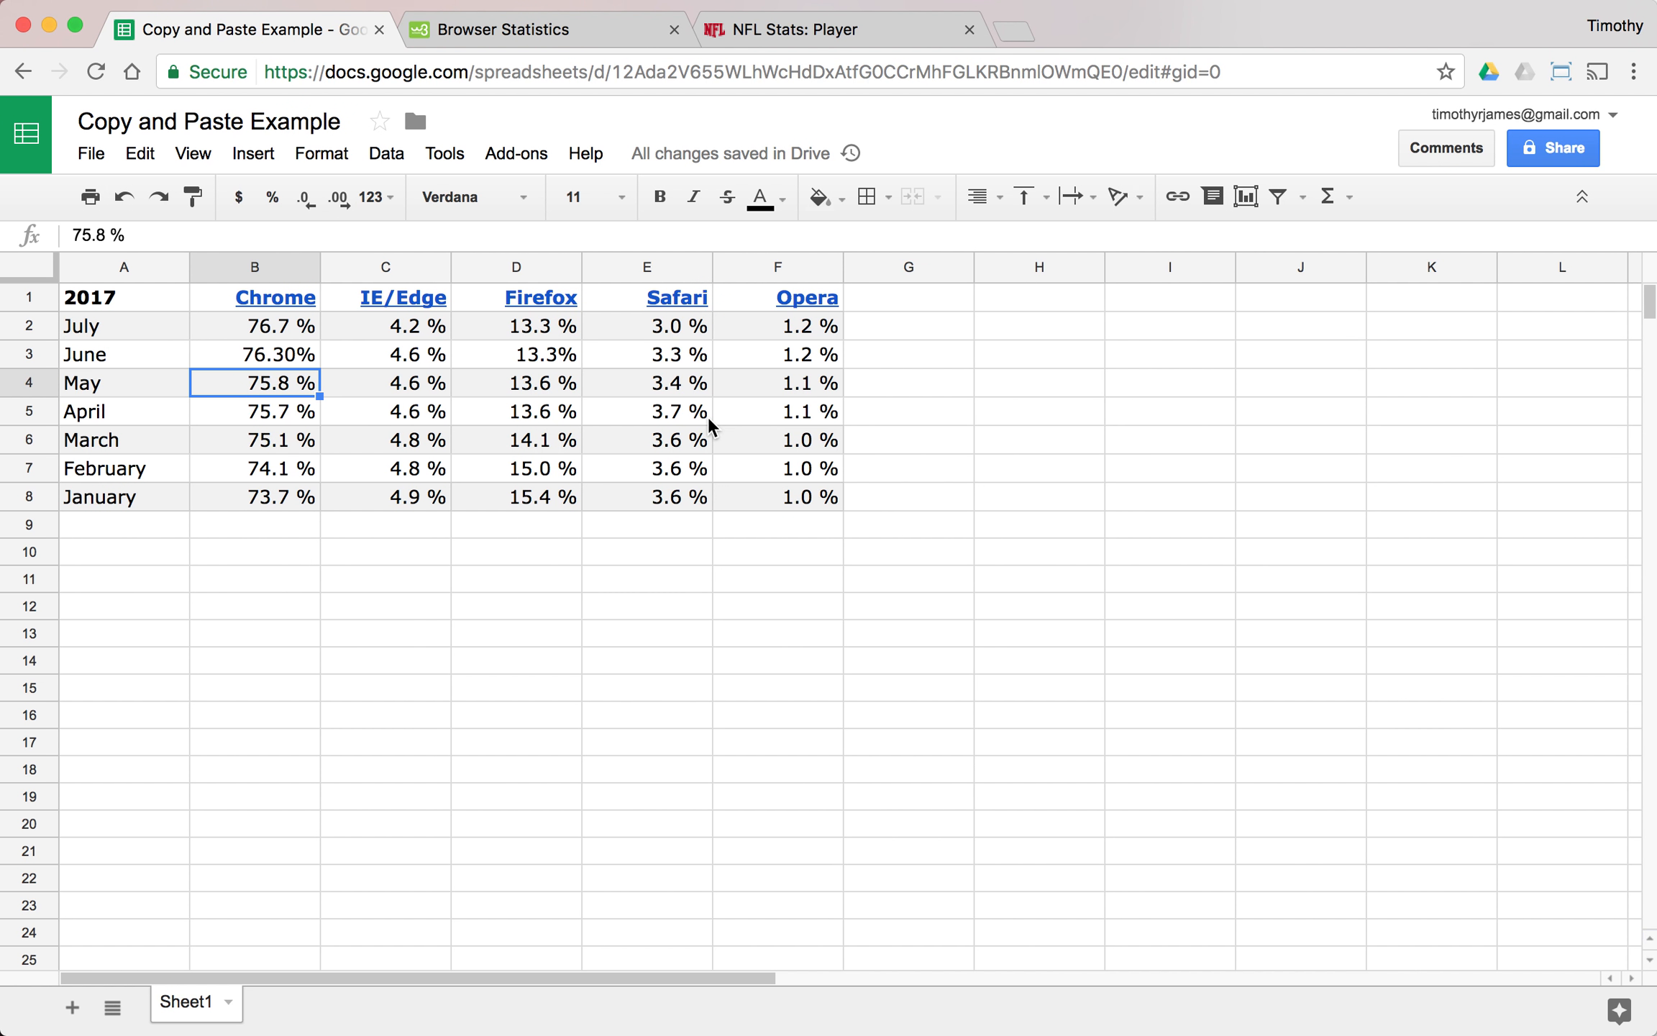
pyautogui.click(806, 496)
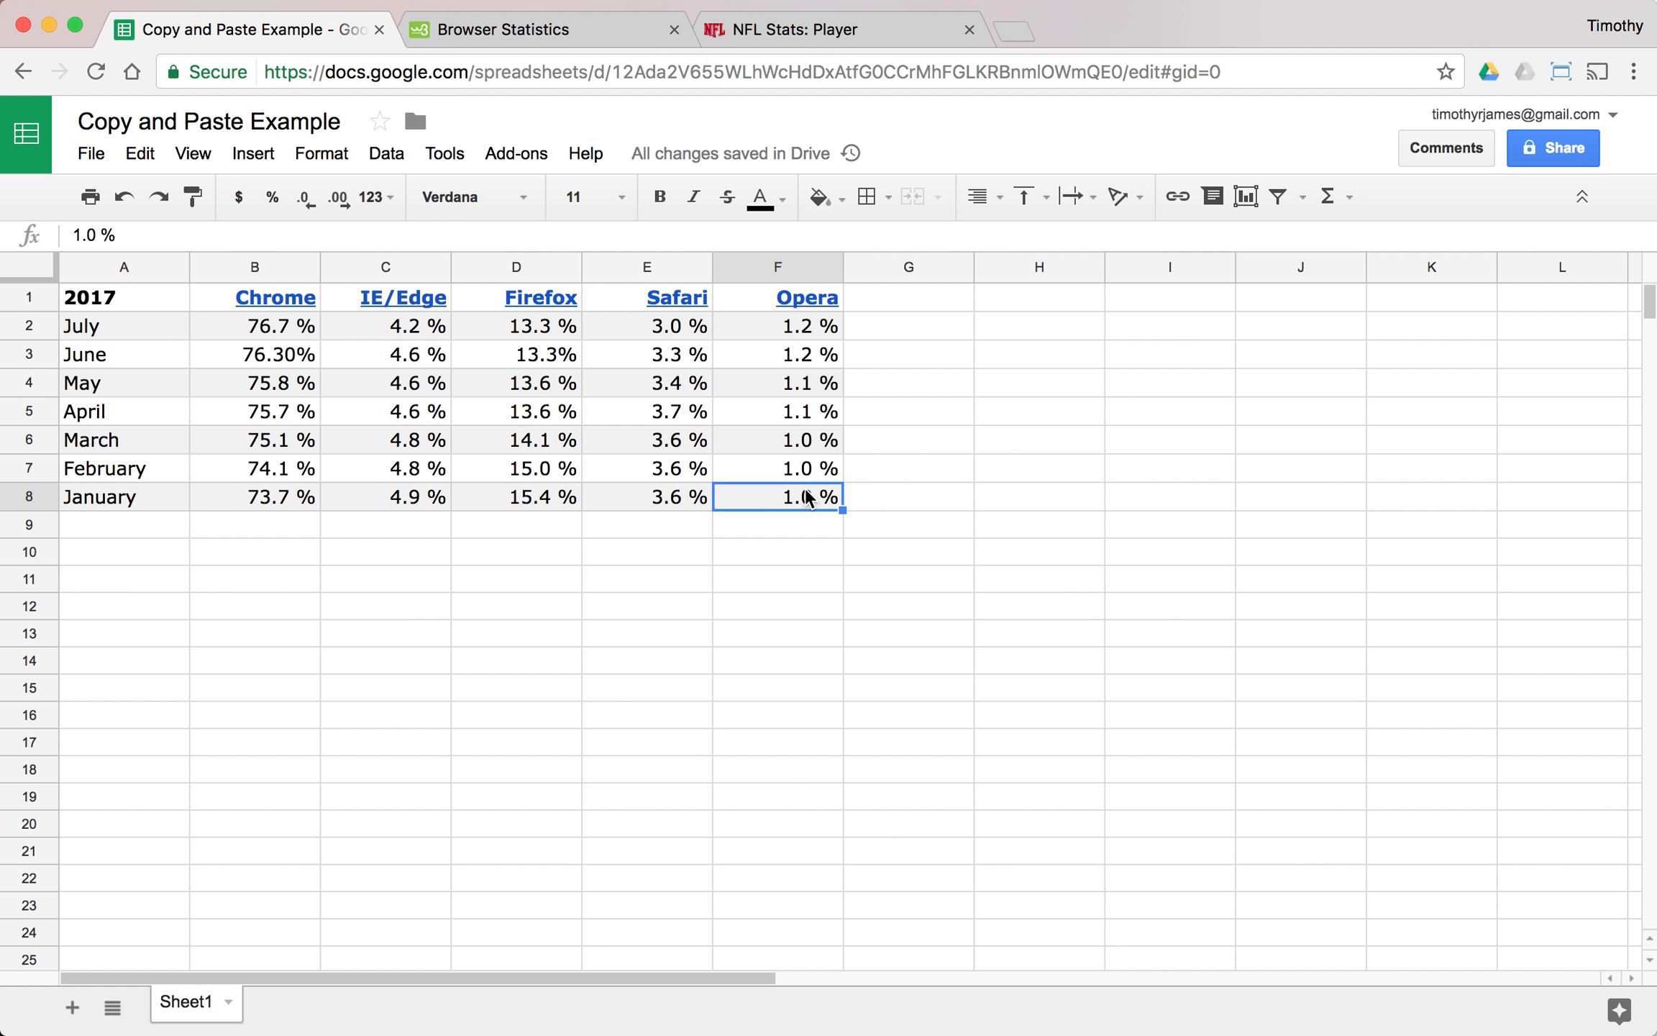
pyautogui.click(689, 474)
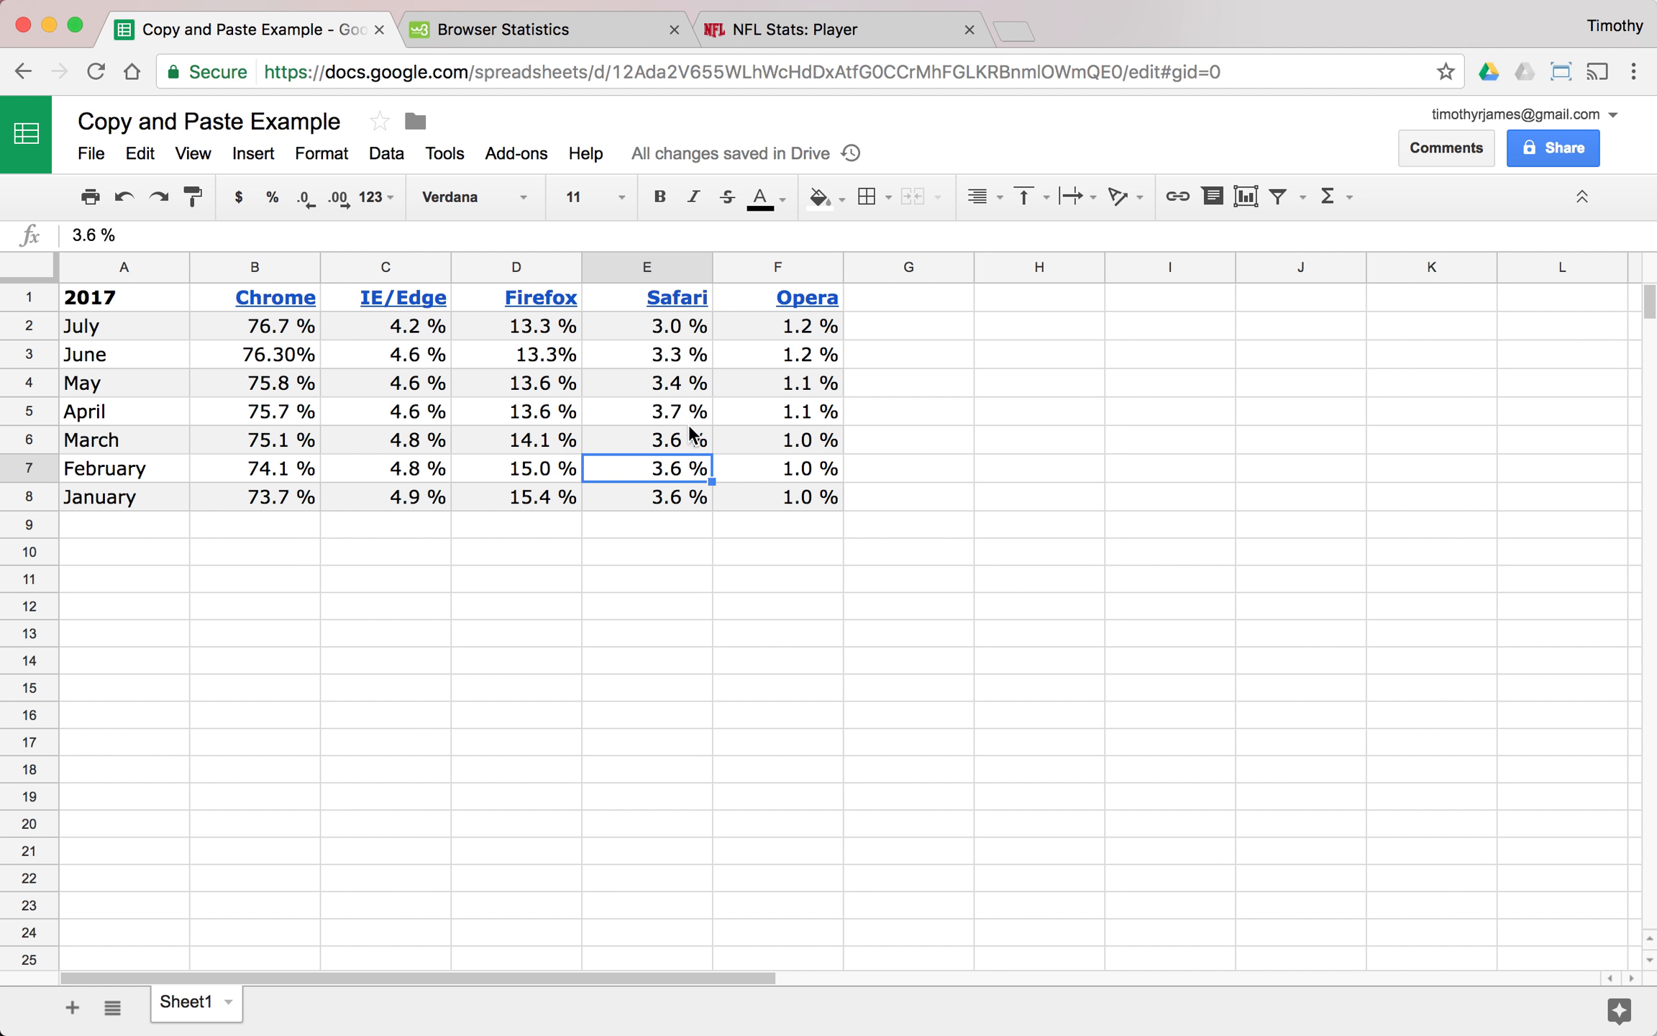
# - Copy the full 2012 browser statistics table, header through January, from the W3Schools page
pyautogui.click(528, 34)
pyautogui.scroll(-10, 739, 463)
pyautogui.scroll(-20, 739, 467)
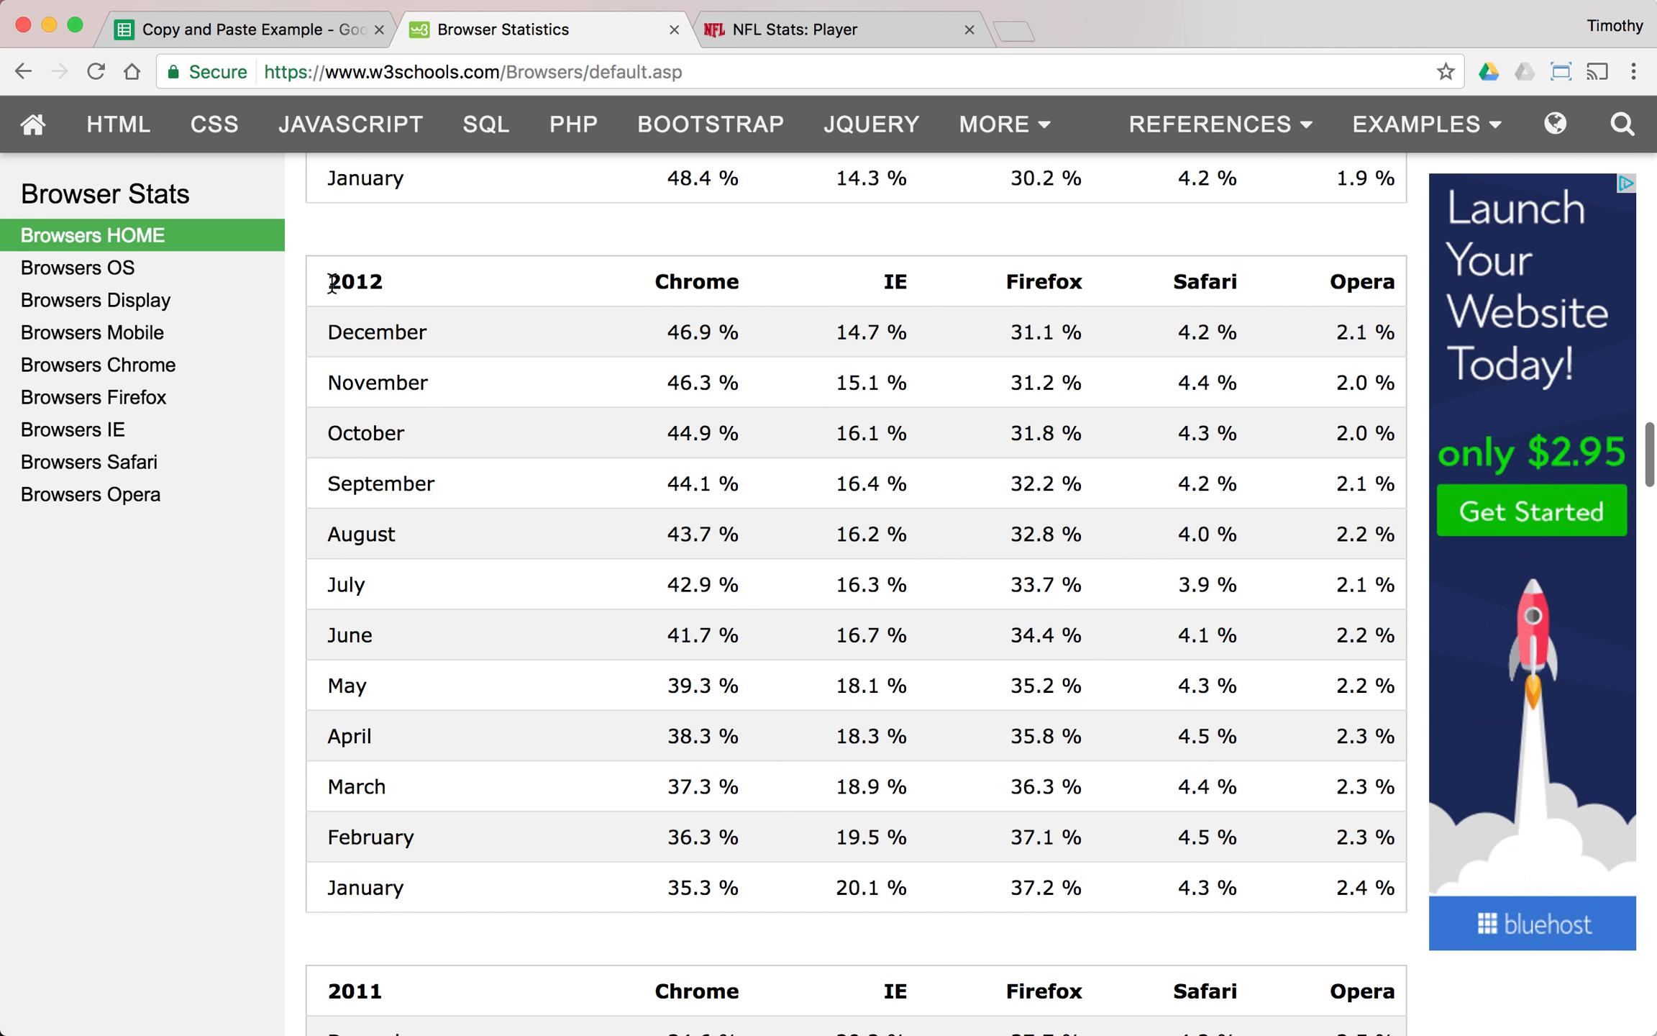
pyautogui.moveTo(332, 282); pyautogui.dragTo(1408, 895)
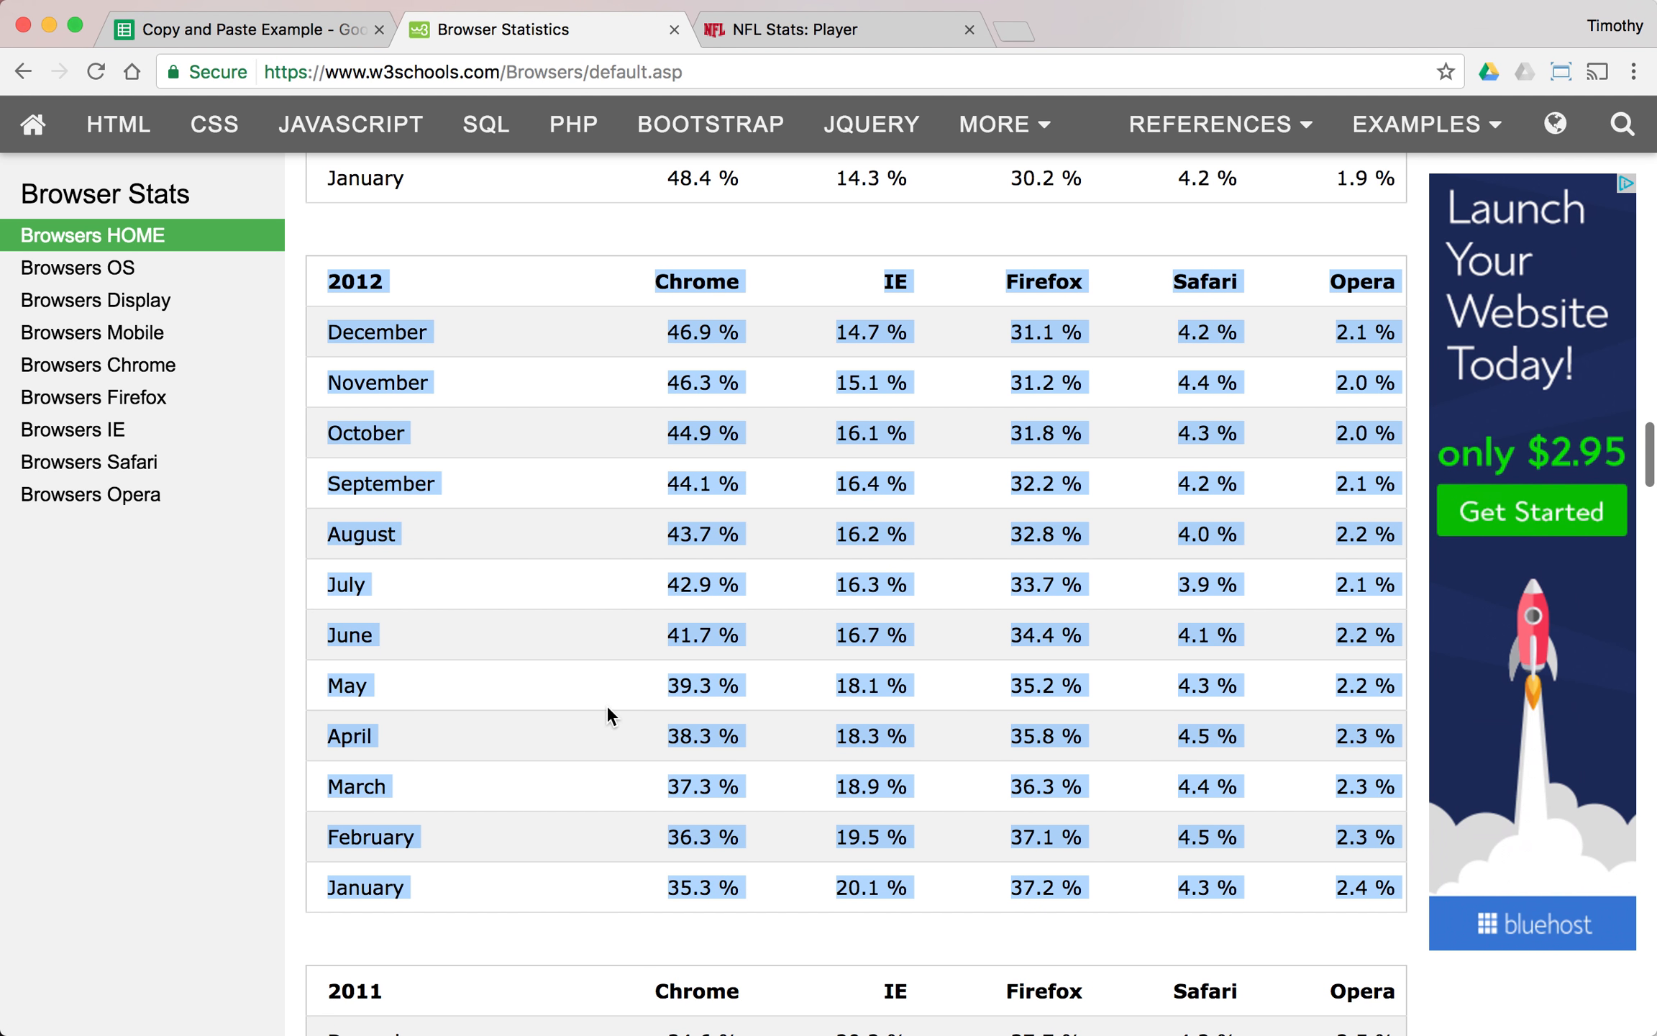
# - Return to the spreadsheet and paste the copied 2012 table at cell A11 with a regular paste
pyautogui.click(276, 35)
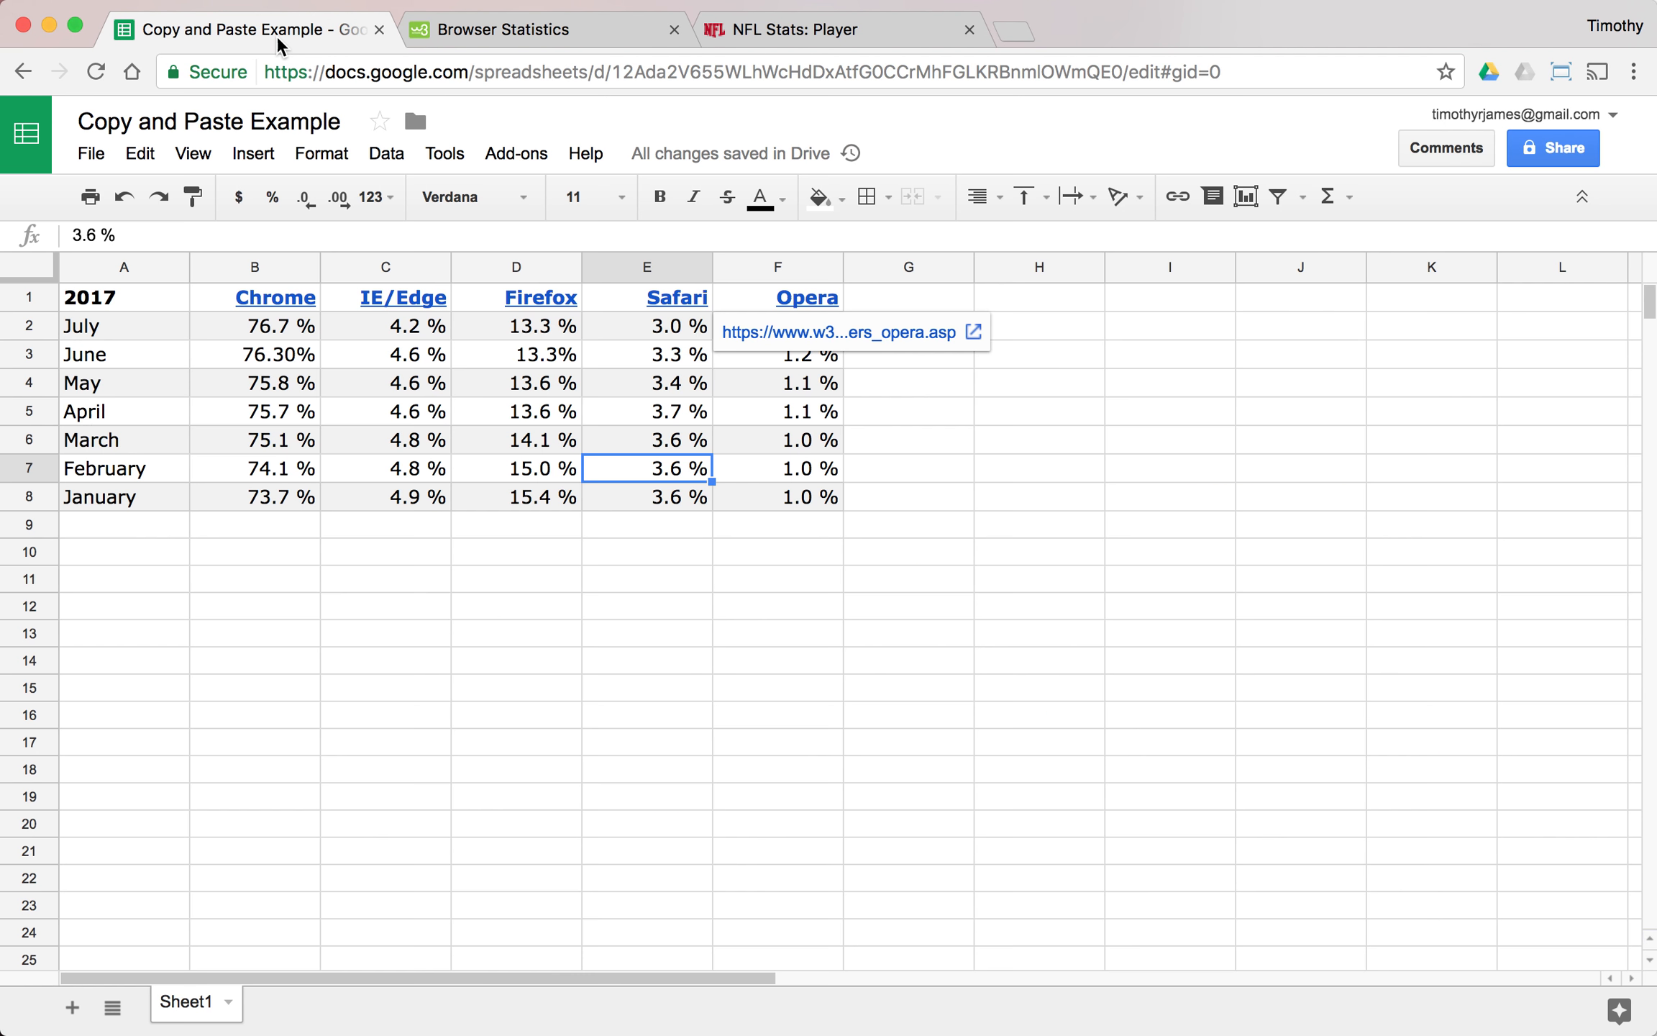
pyautogui.click(147, 579)
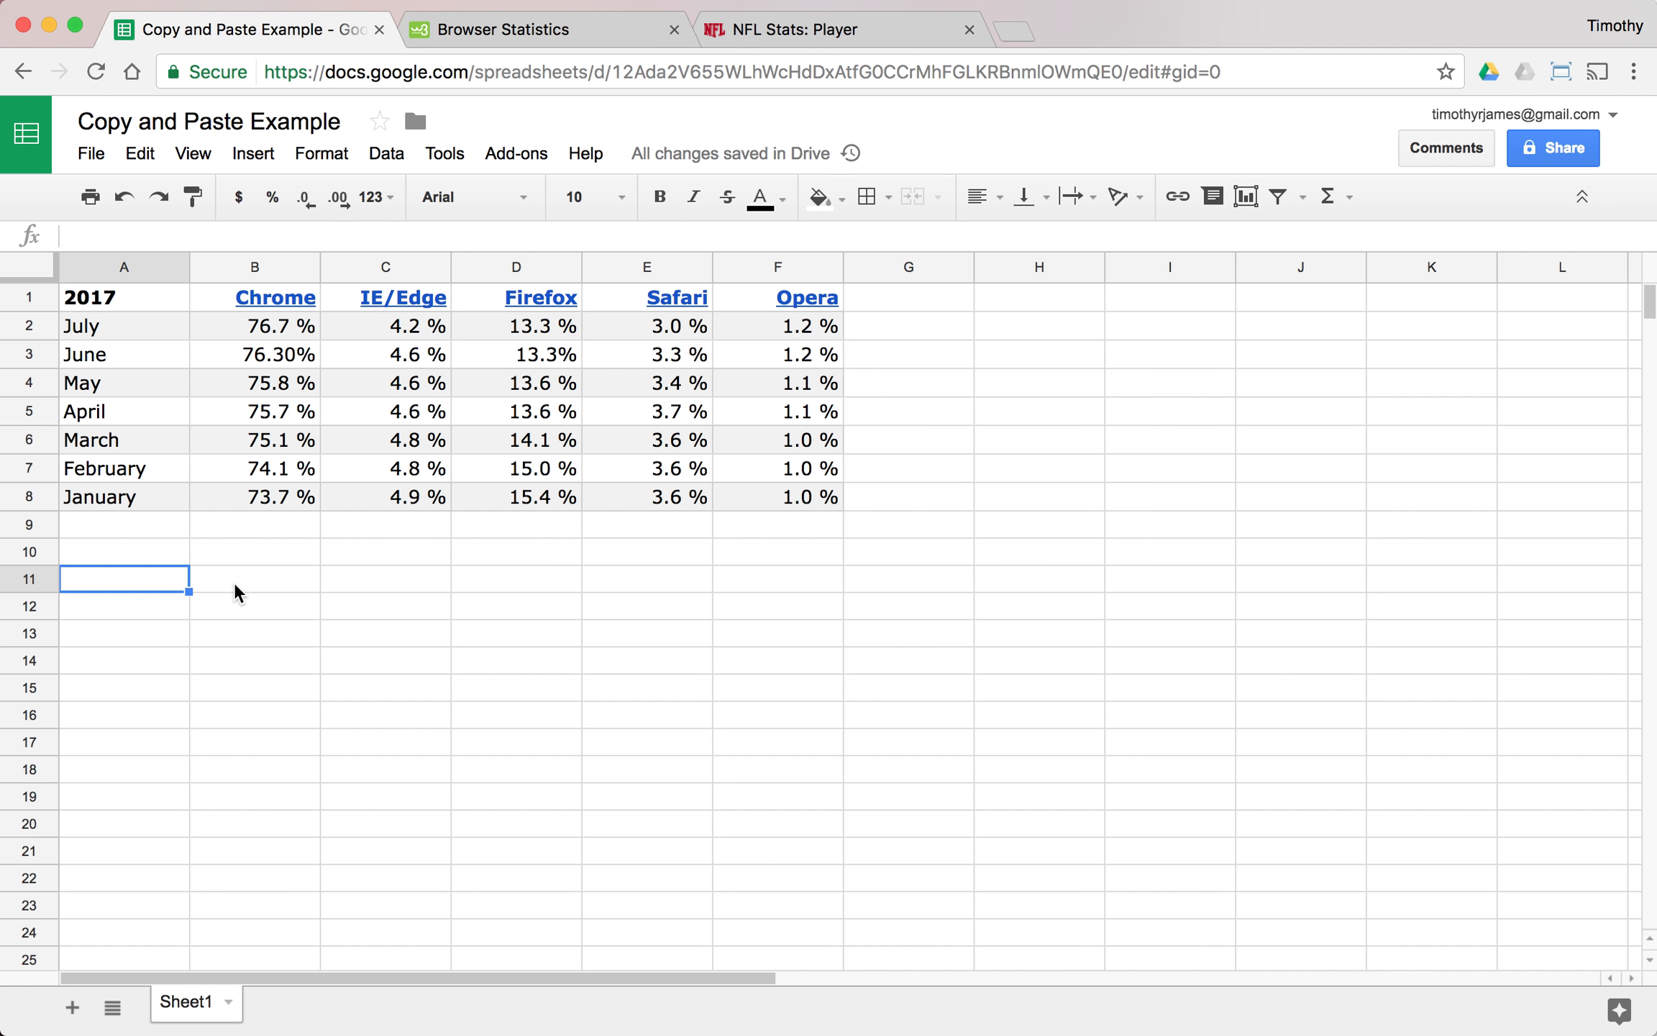
pyautogui.press('super+v')
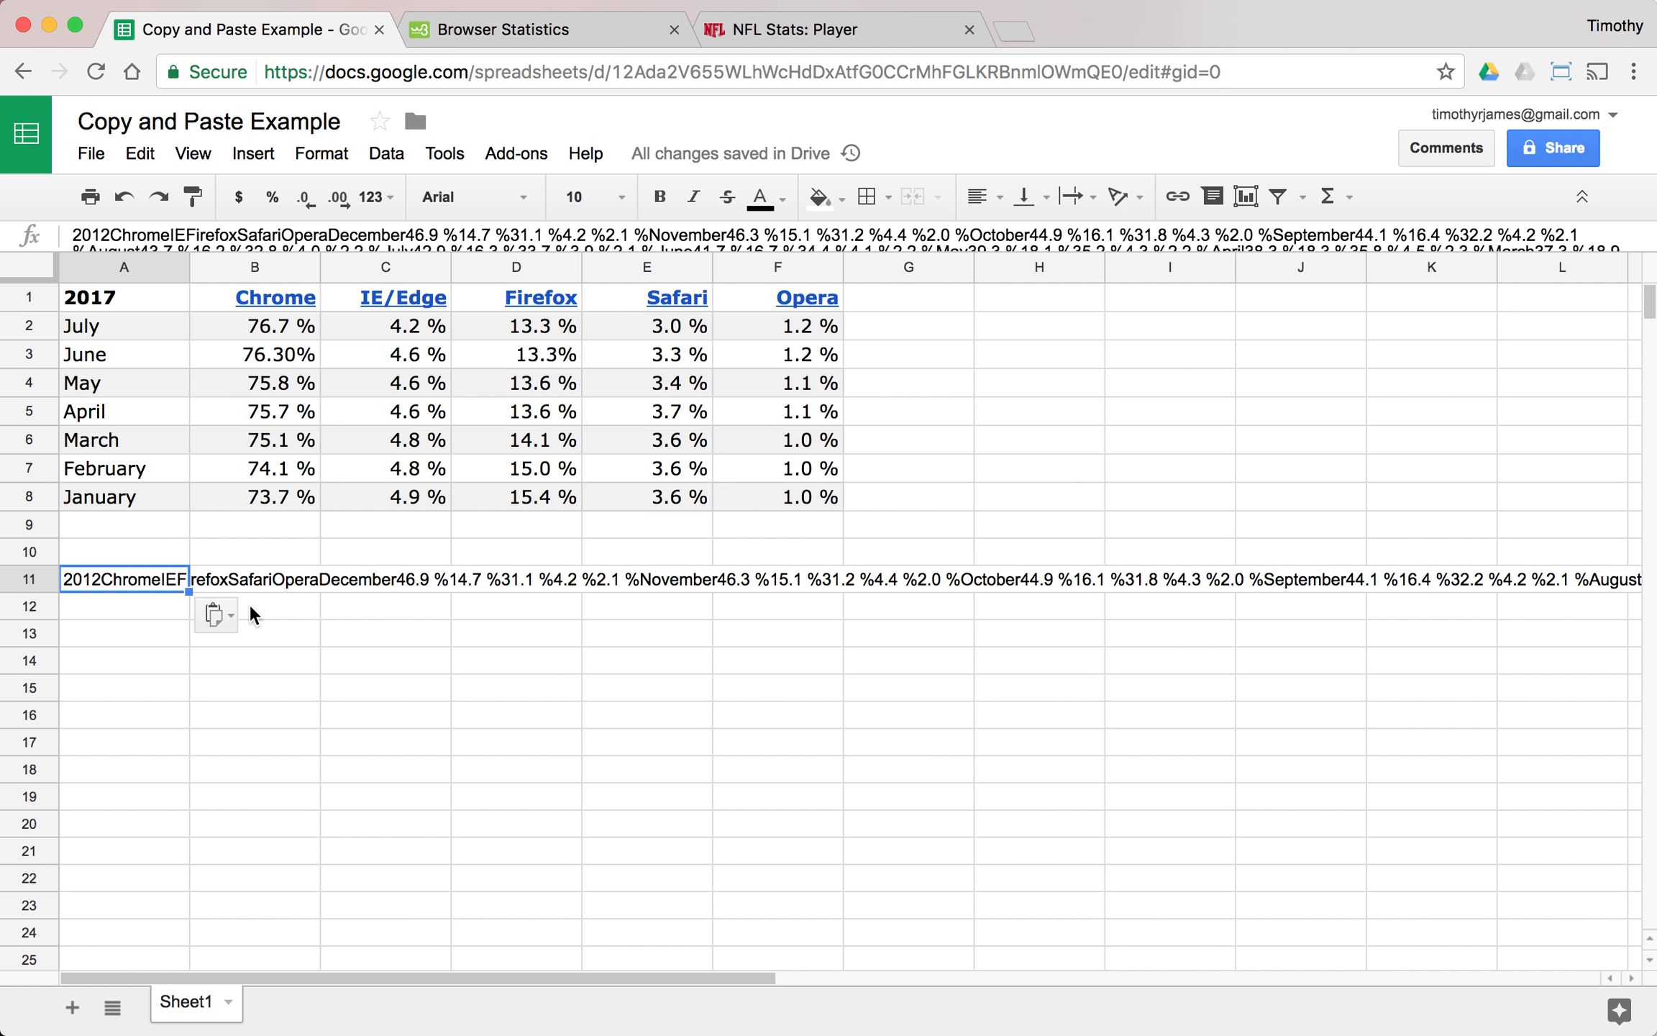
# - Clear cell A11 and paste the copied 2012 table there again as values only
pyautogui.click(132, 576)
pyautogui.press('Delete')
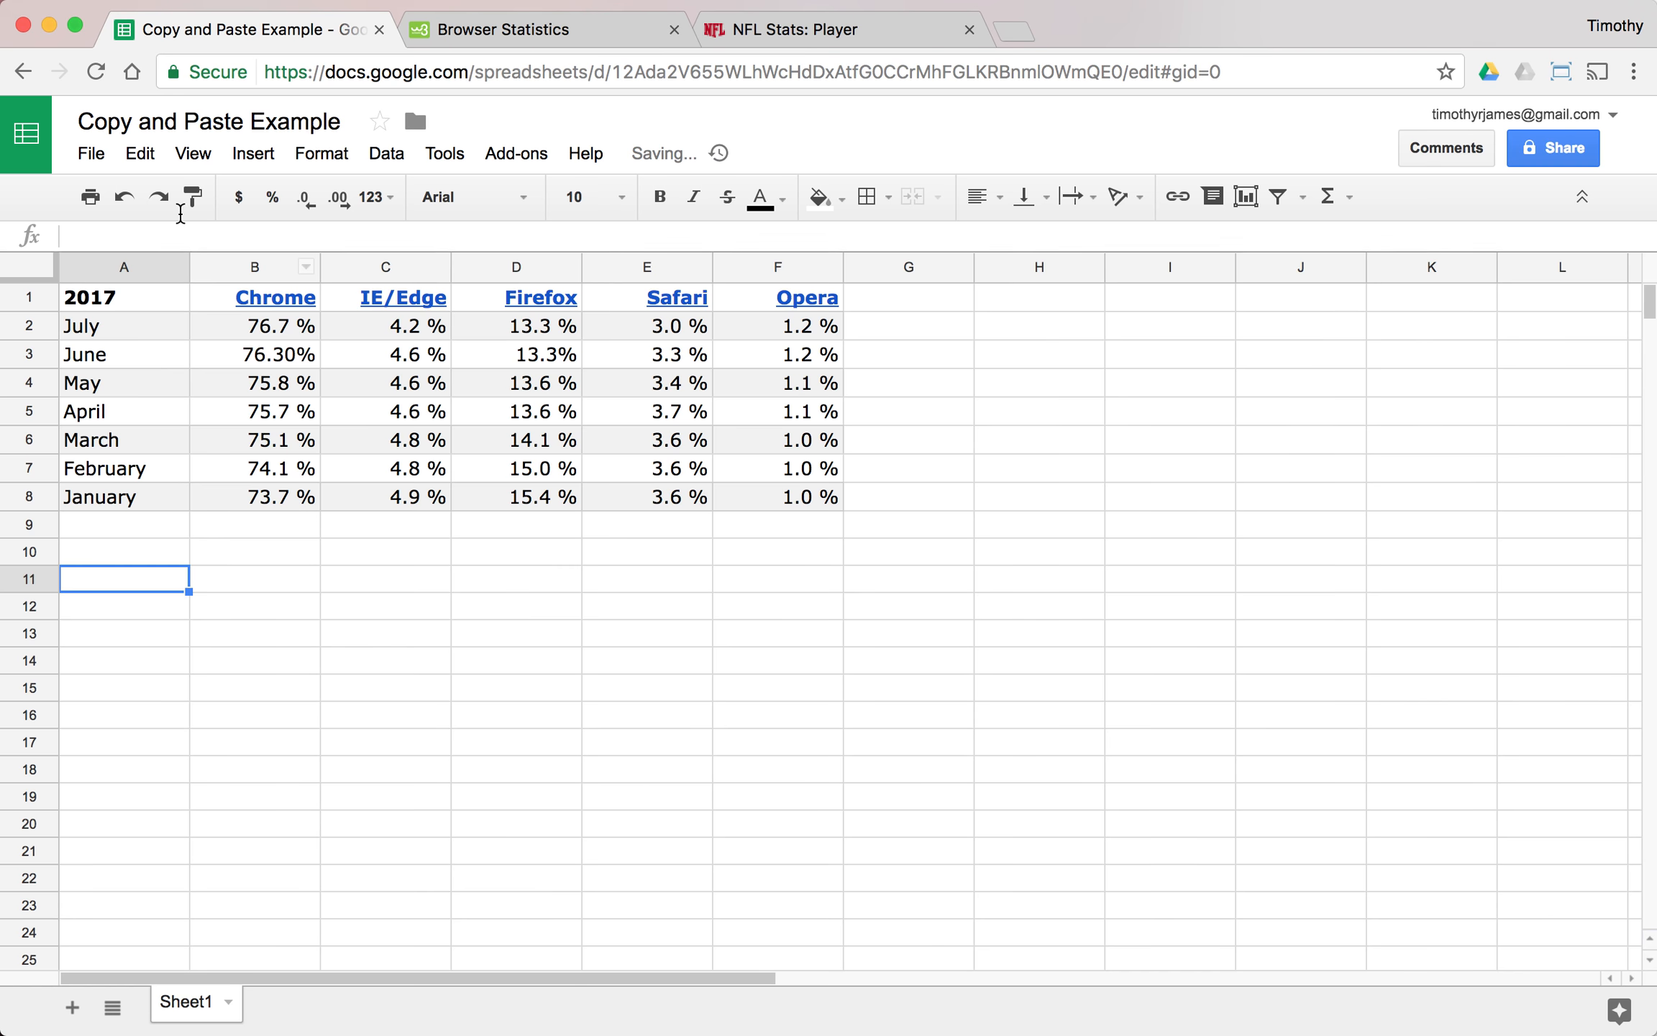
pyautogui.click(139, 154)
pyautogui.moveTo(252, 394)
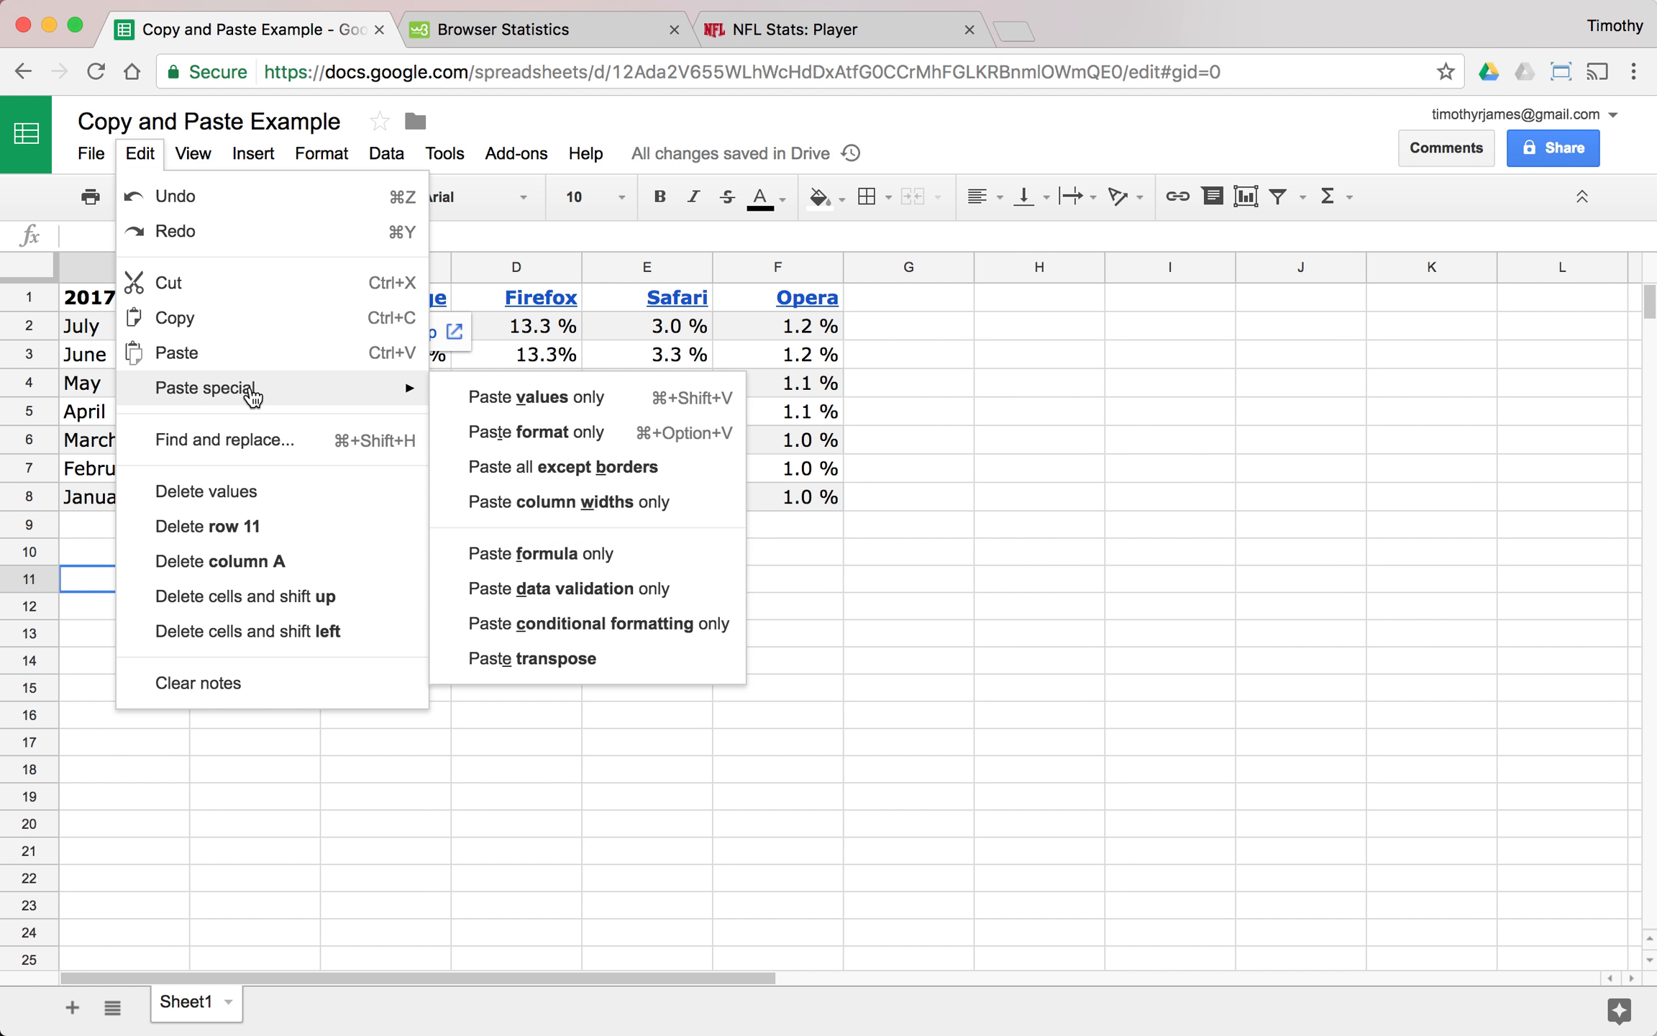
pyautogui.click(475, 395)
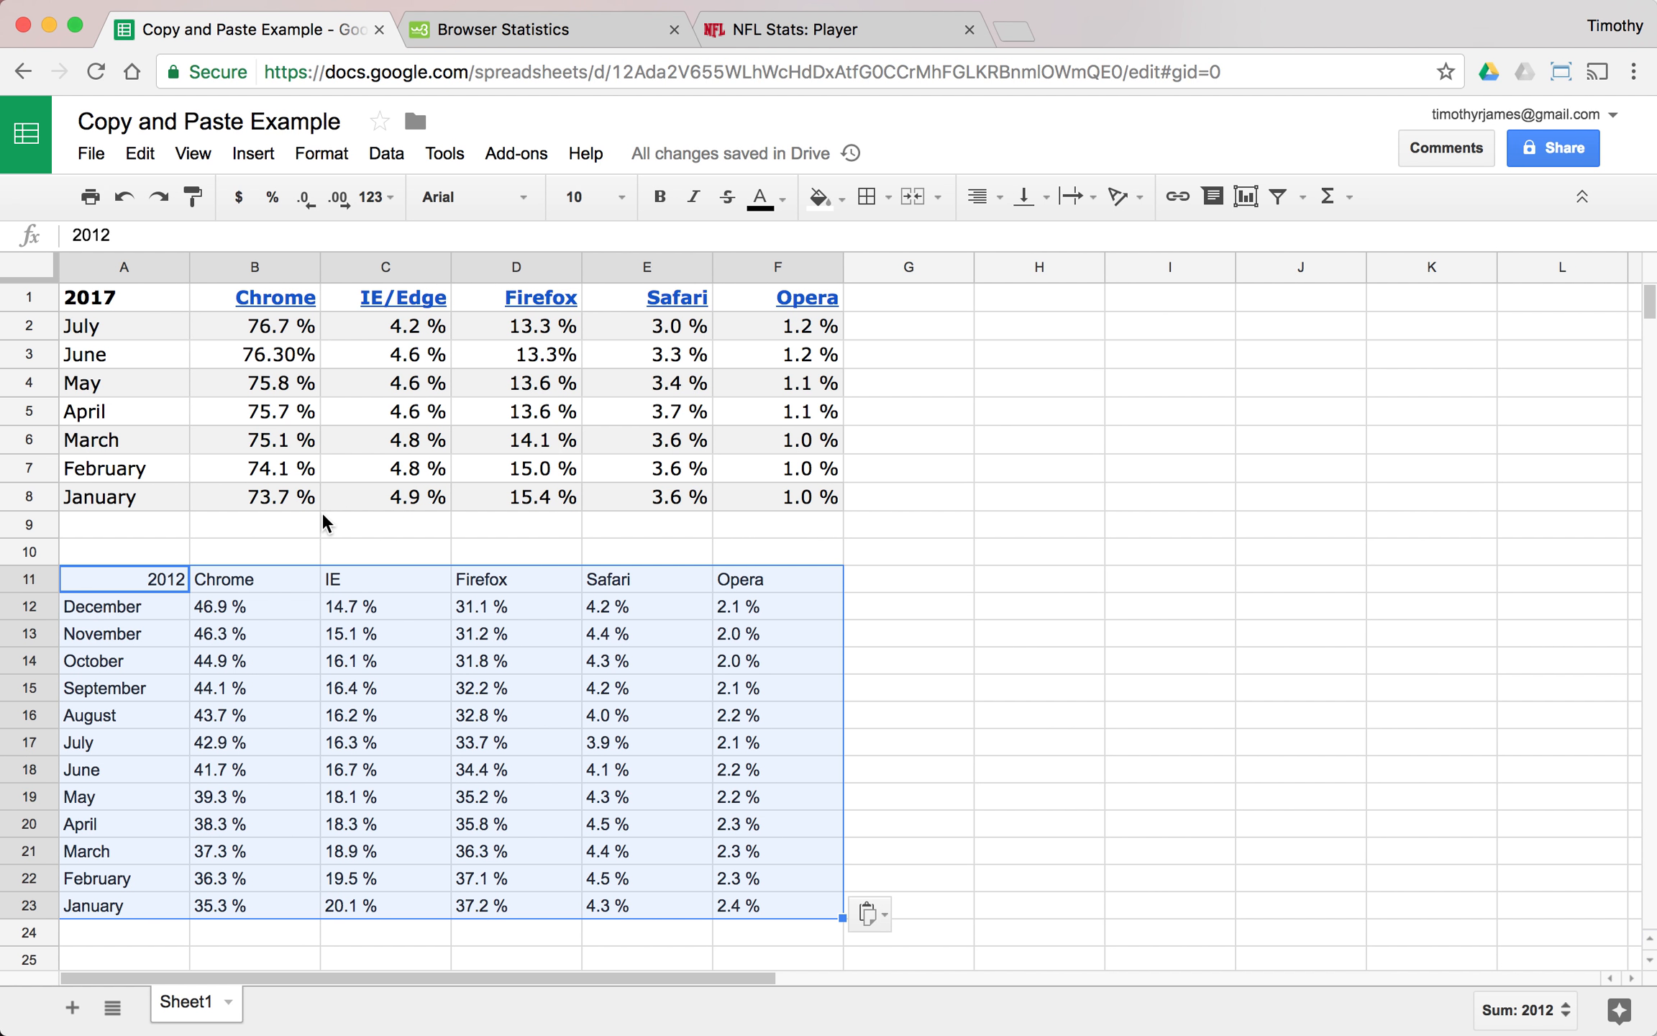
# - Try pasting the copied 2012 table into cell A10, and undo that paste
pyautogui.click(151, 560)
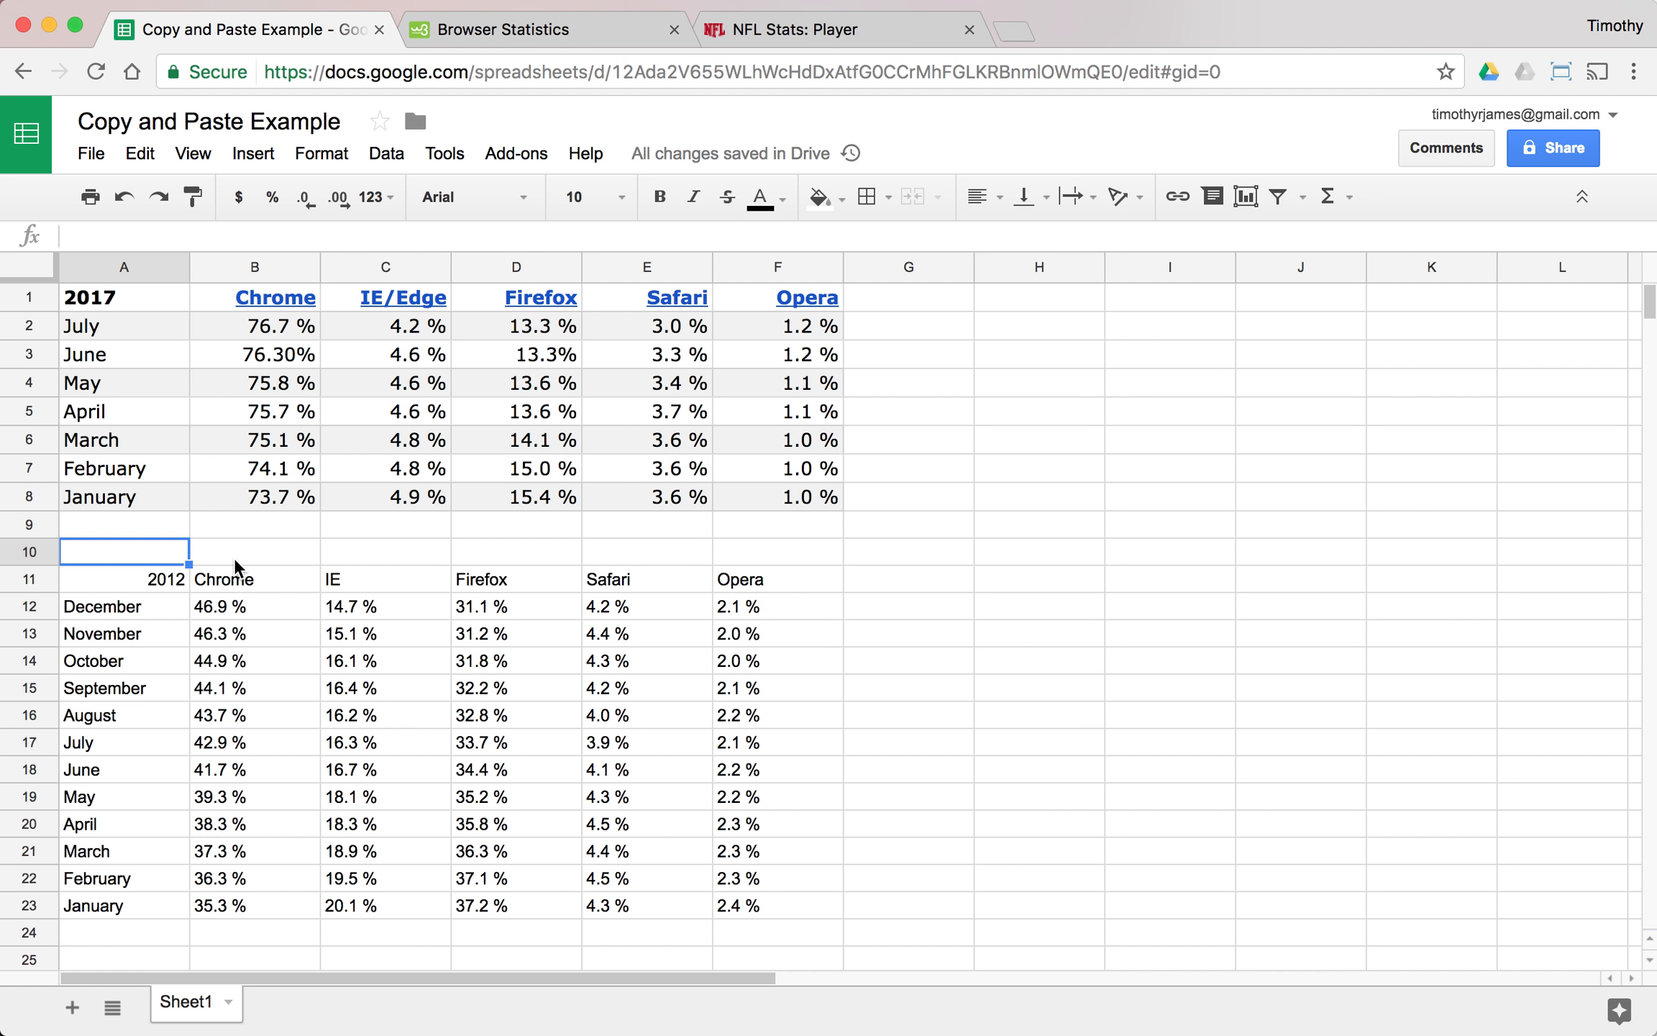
pyautogui.write('2012ChromeIEFirefoxSafariOperaDecember46.9 %14.7 %31.1 %4.2 %2.1 %November46.3 %15.1 %31.2 %4.4 %2.0 %October44.9 %16.1 %31.8 %4.3 %2.0 %September44.1 %16.4 %32.2 %4.2 %2.1 %August43.7 %16.2 %32.8 %4.0 %2.2 %July42.9 %16.3 %33.7 %3.9 %2.1 %June41.7 %16.7 %34.4 %4.1 %2.2 %May39.3 %18.1 %35.2 %4.3 %2.2 %April38.3 %18.3 %35.8 %4.5 %2.3 %March37.3 %18.9 %36.3 %4.4 %2.3 %February36.3 %19.5 %37.1 %4.5 %2.3 %January35.3 %20.1 %37.2 %4.3 %2.4 %')
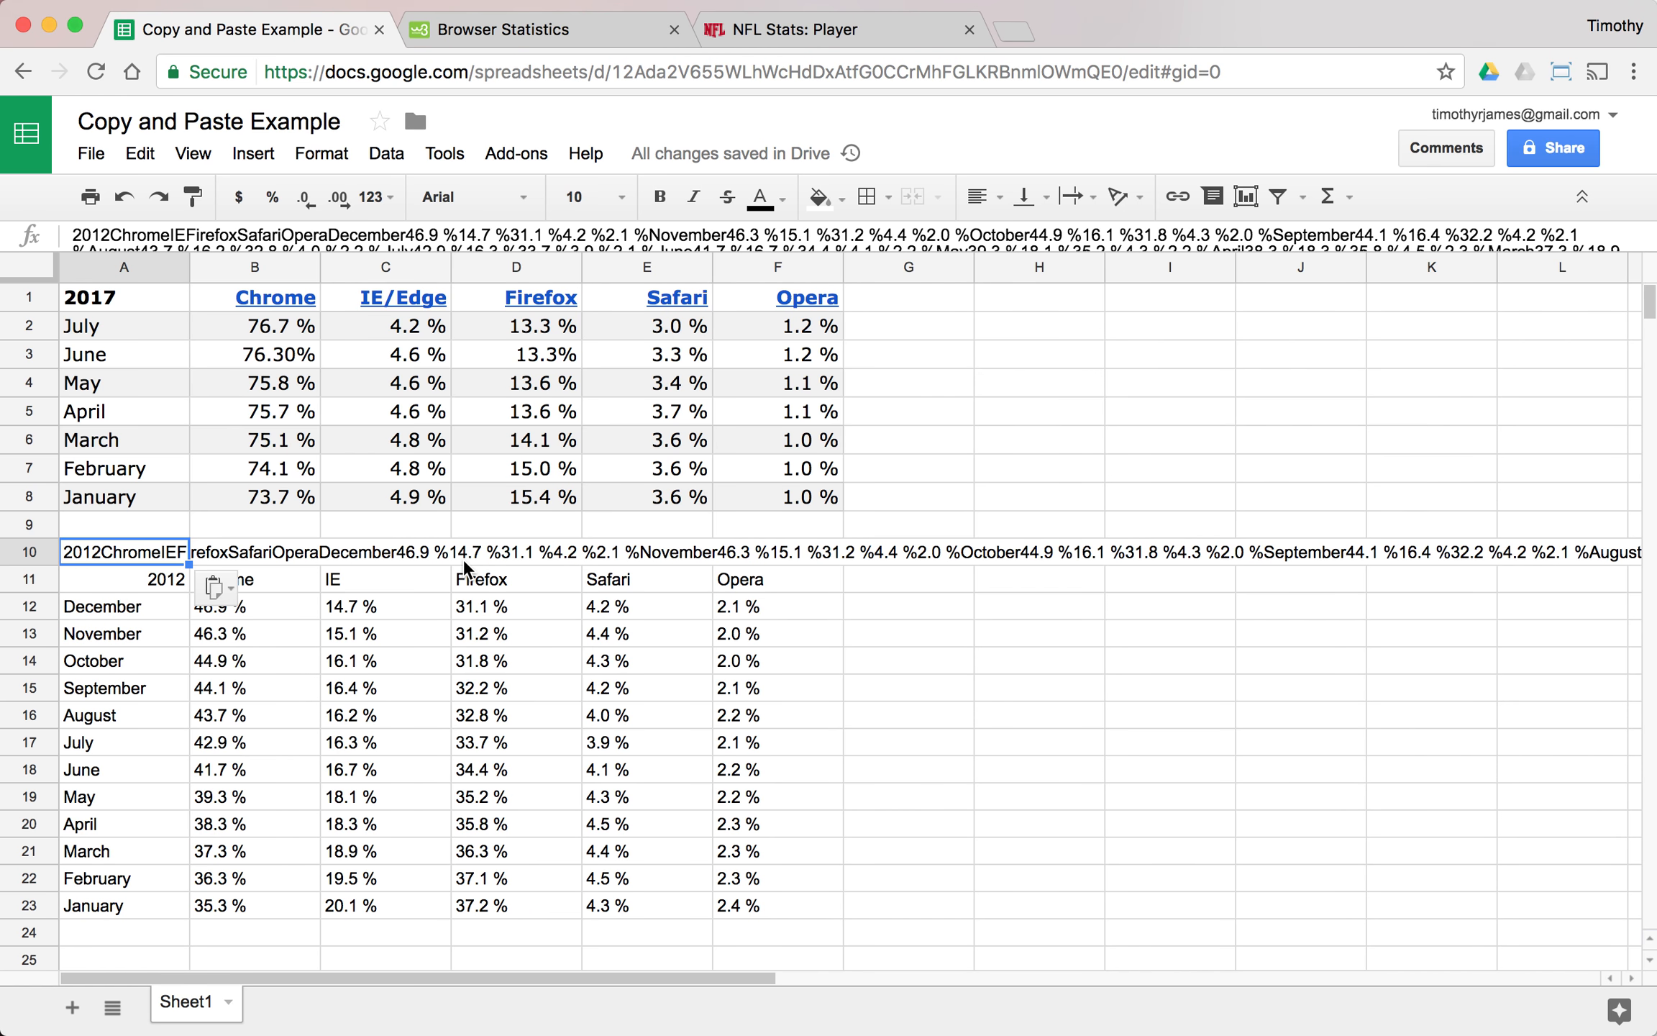
pyautogui.press('super+z')
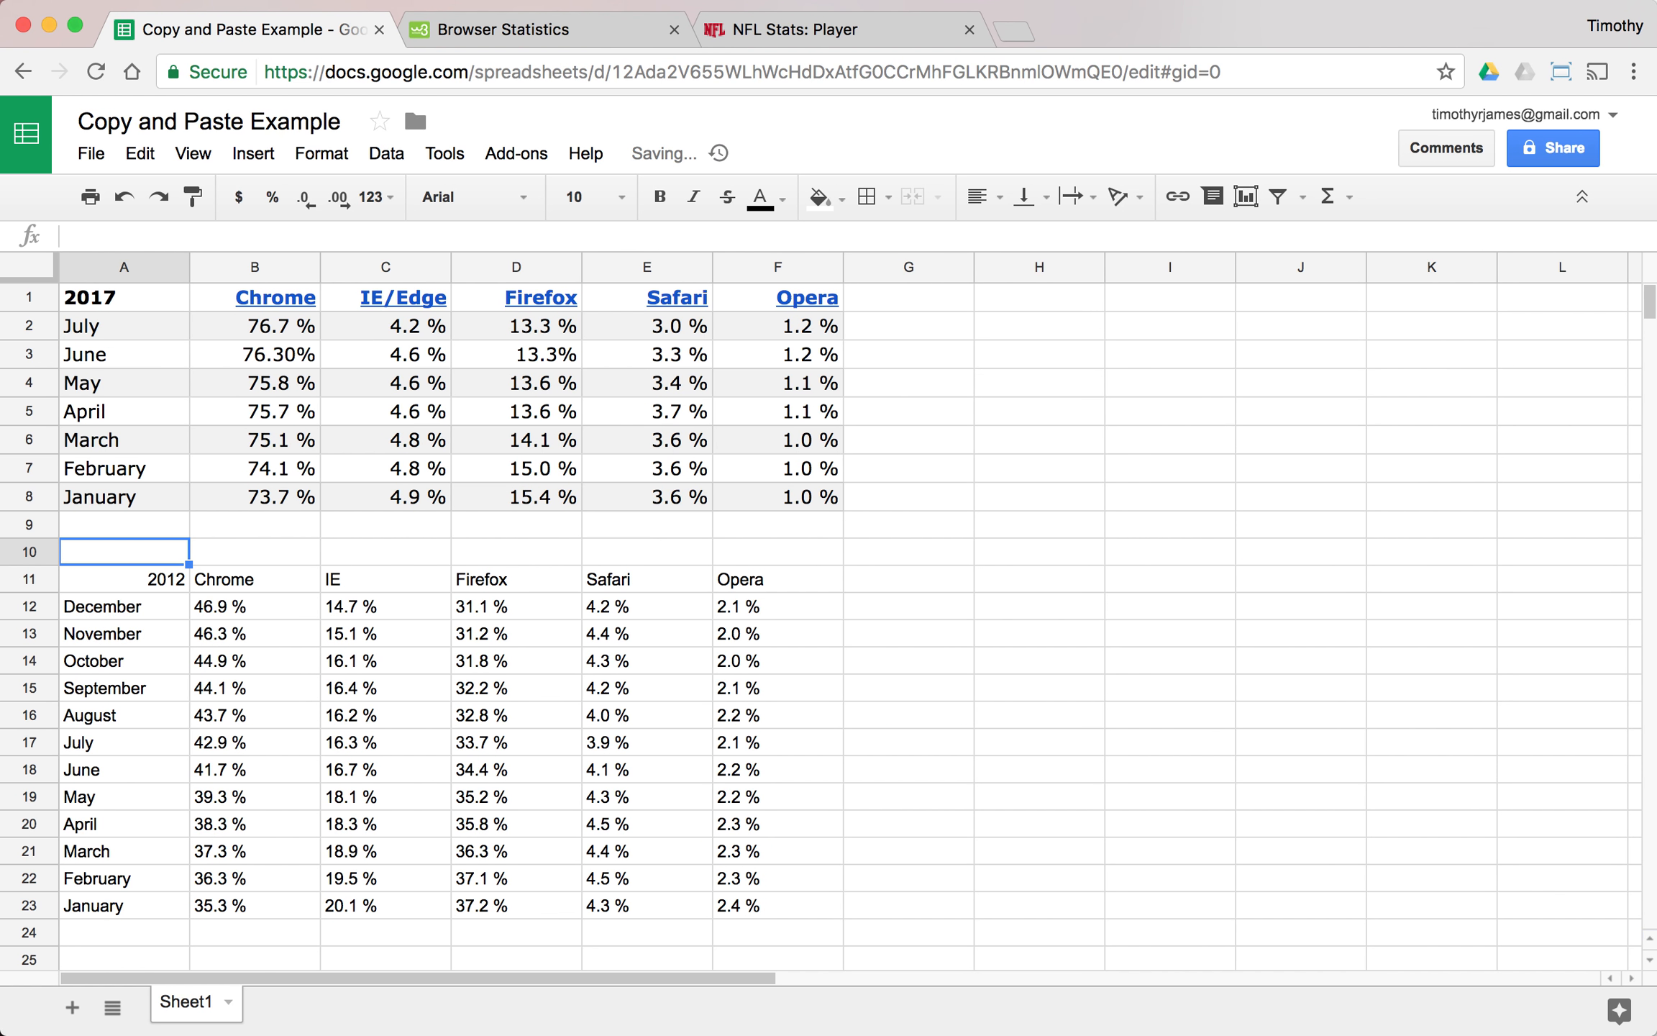
# - Copy the five Passing Yards leaders with their teams and yardage from the NFL player stats page and return to the spreadsheet
pyautogui.scroll(-5, 413, 545)
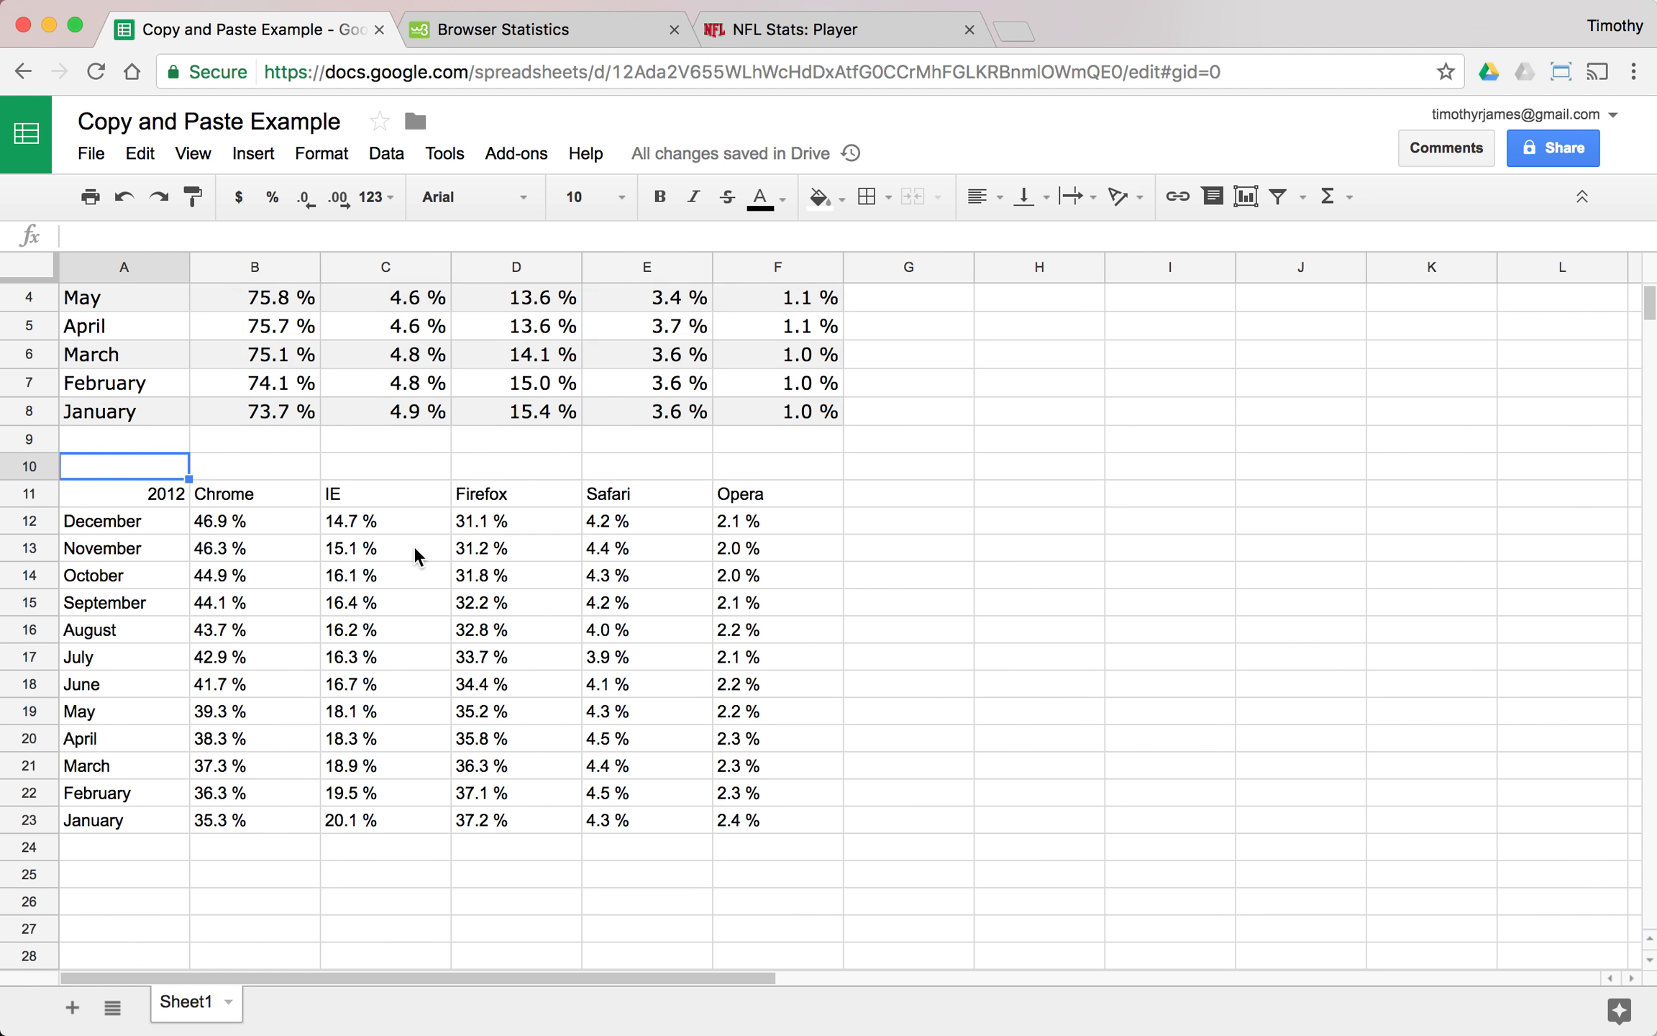
pyautogui.scroll(-6, 431, 541)
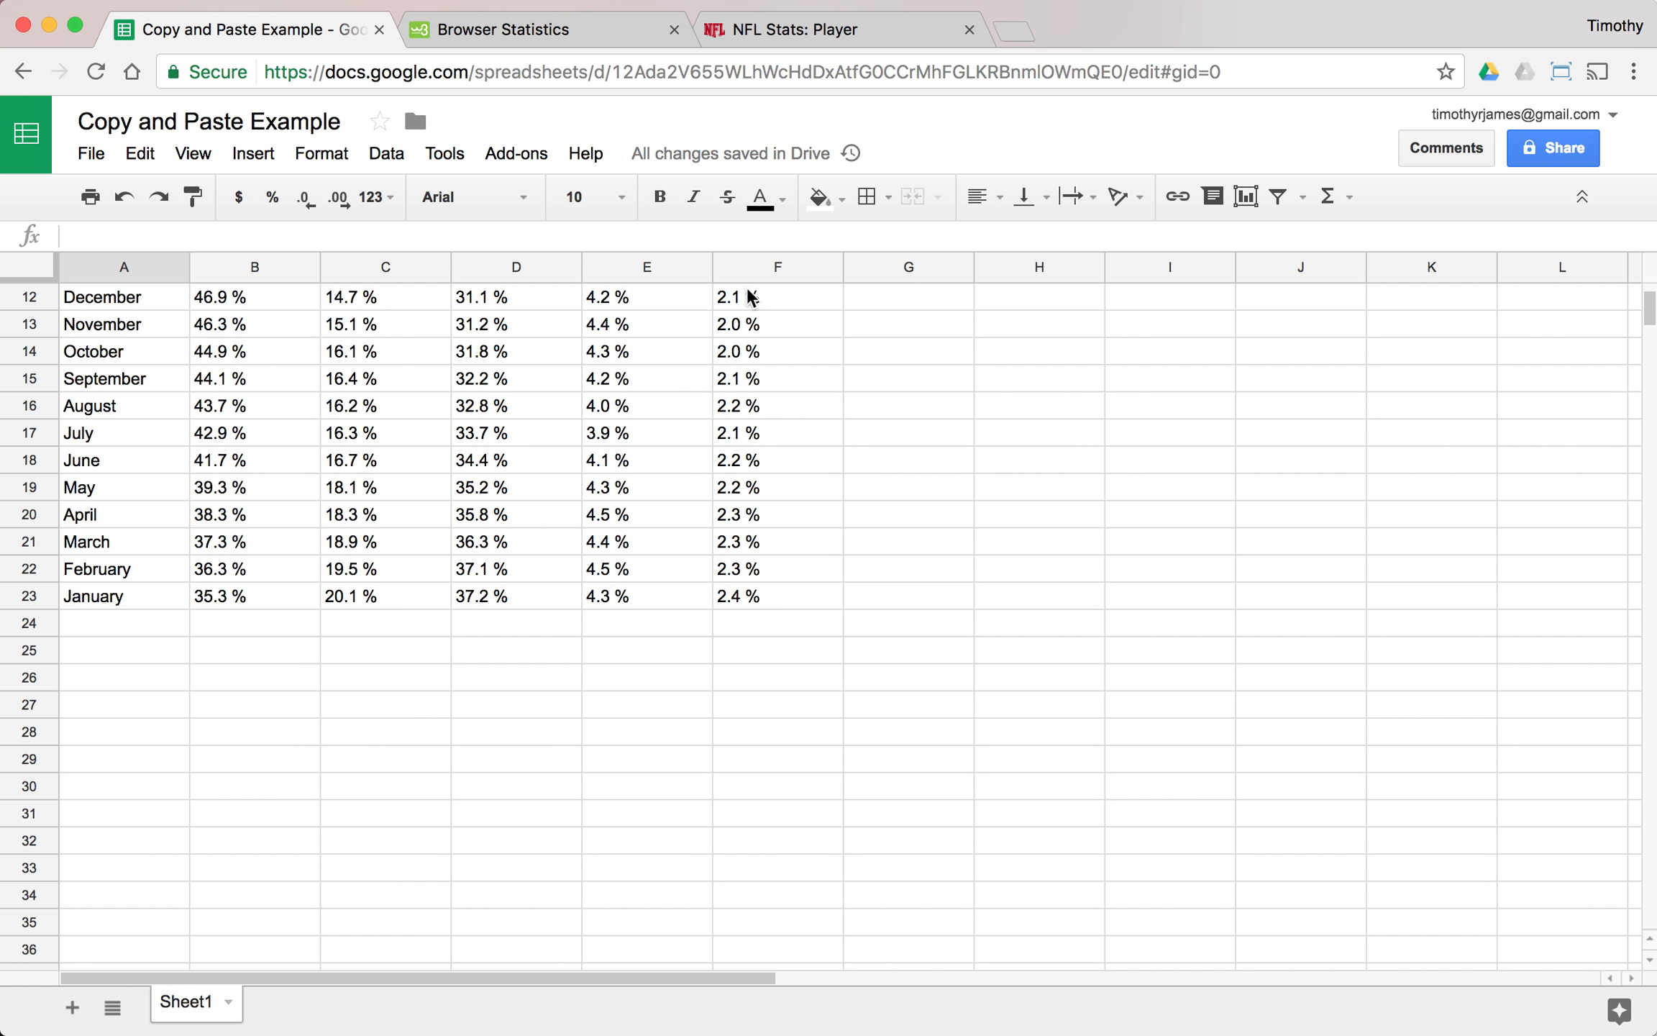
pyautogui.click(746, 41)
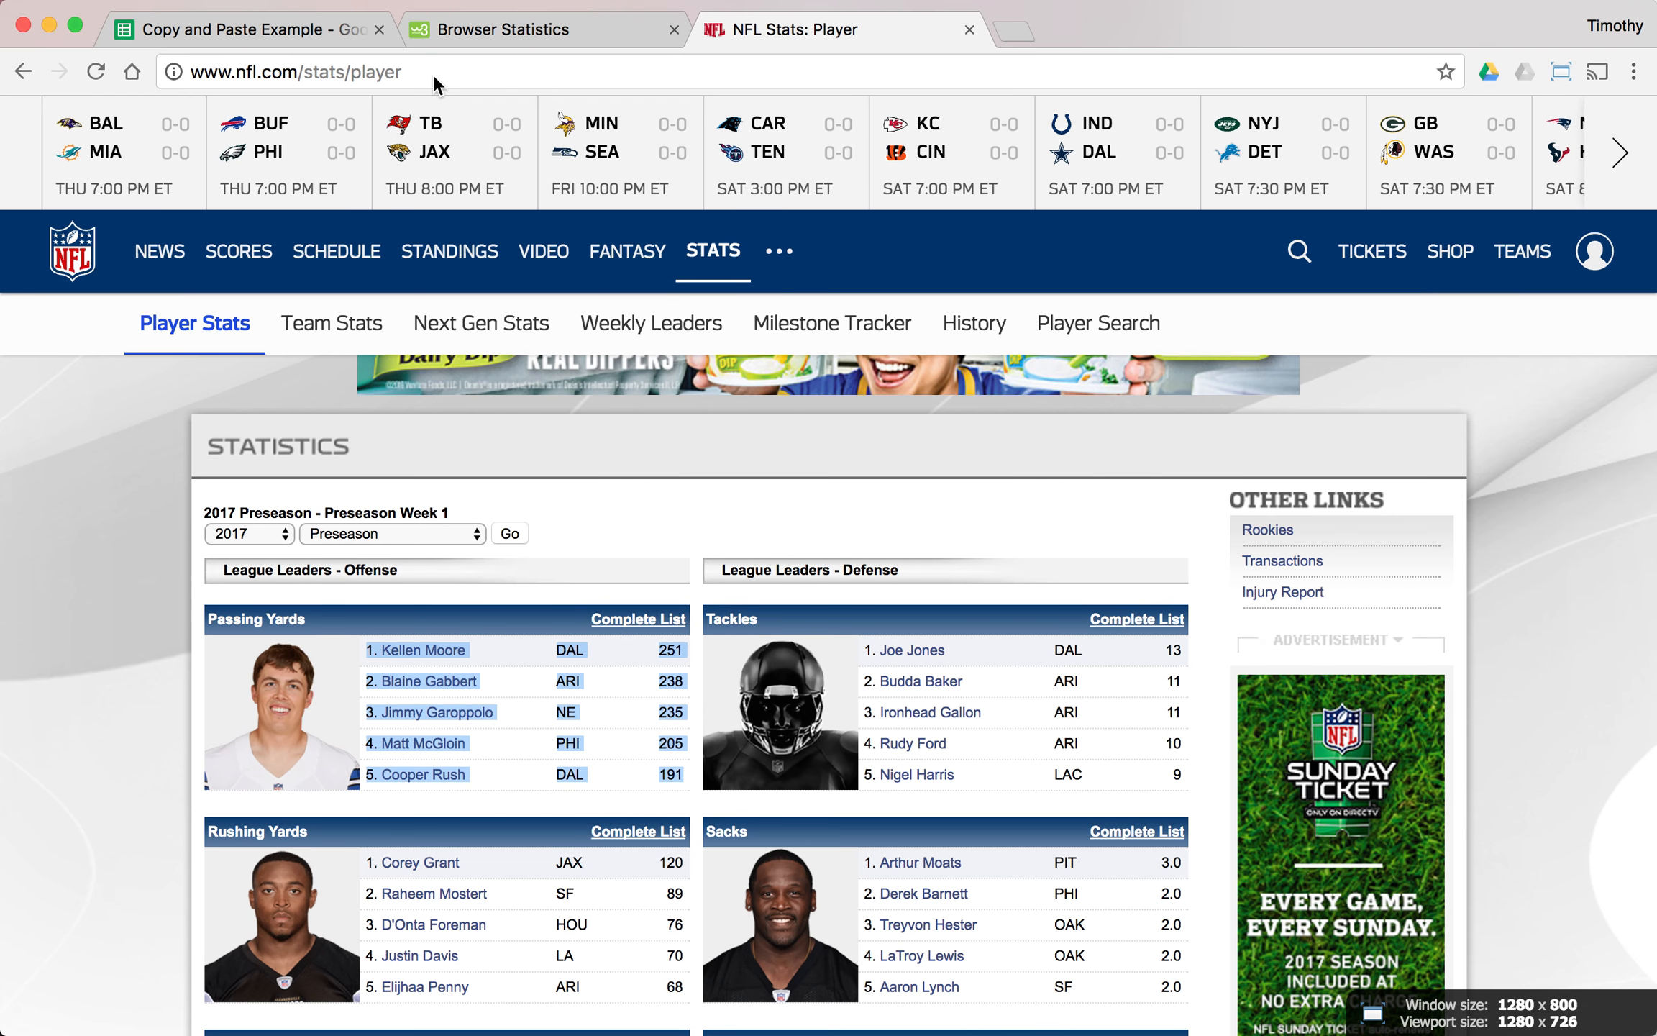
pyautogui.click(370, 72)
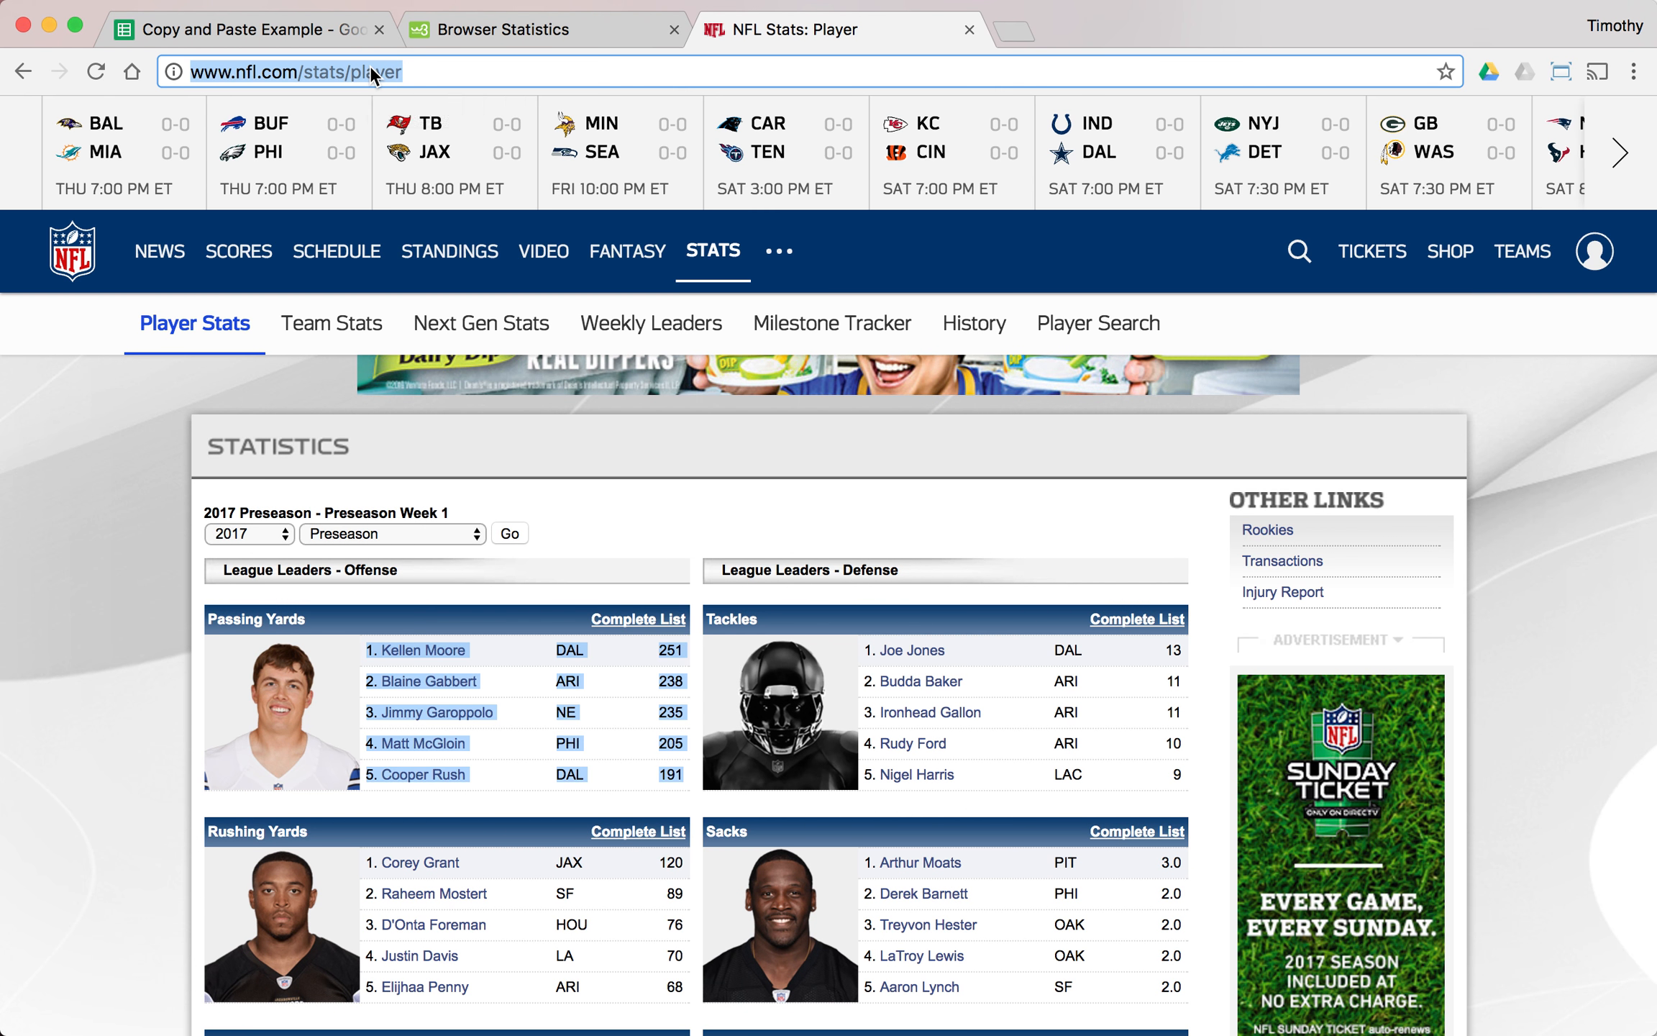
pyautogui.click(497, 71)
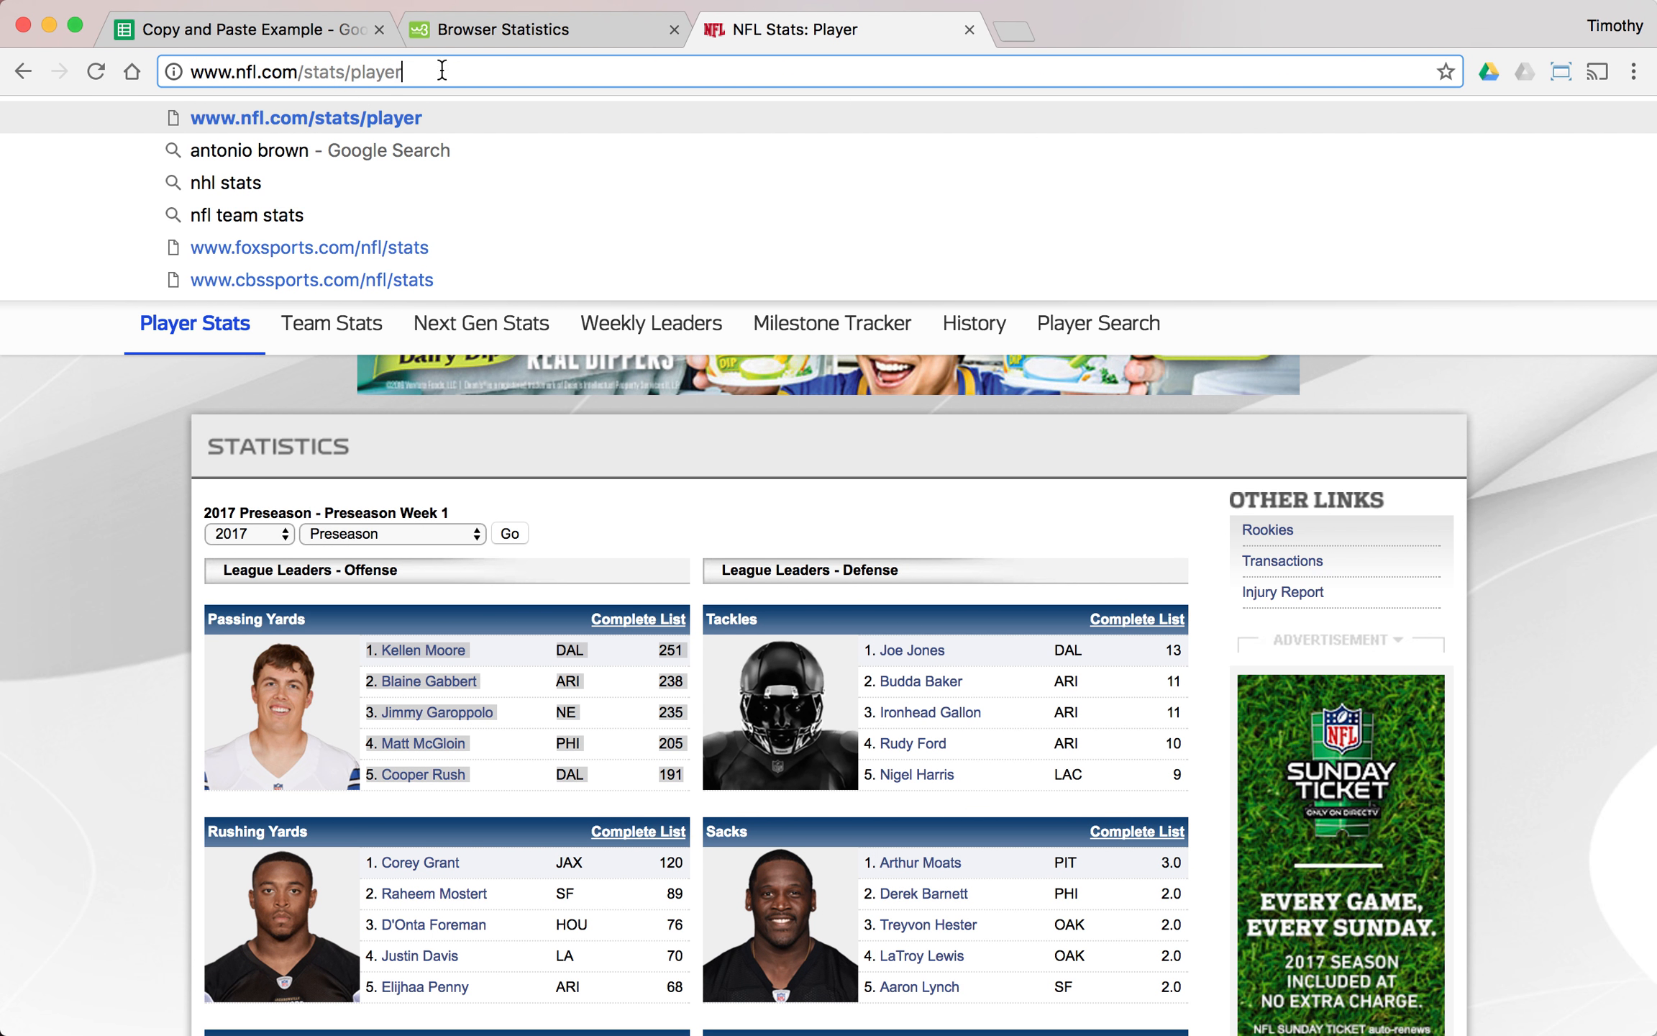
pyautogui.click(121, 486)
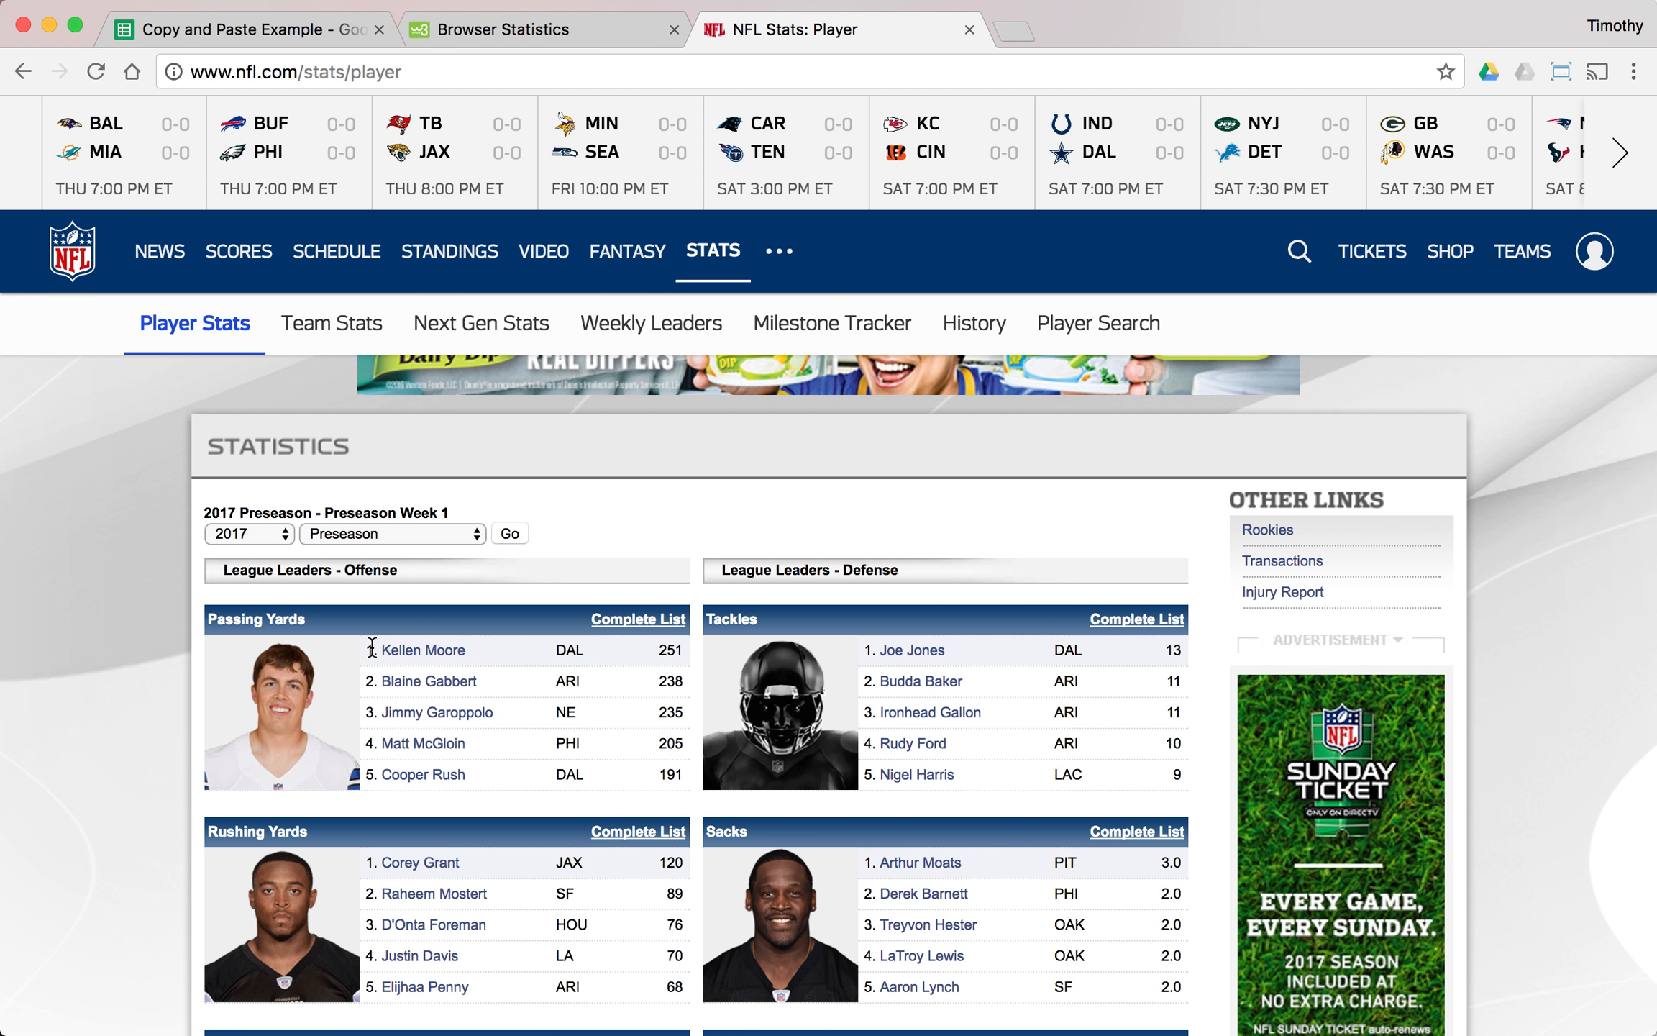
pyautogui.moveTo(369, 650); pyautogui.dragTo(712, 782)
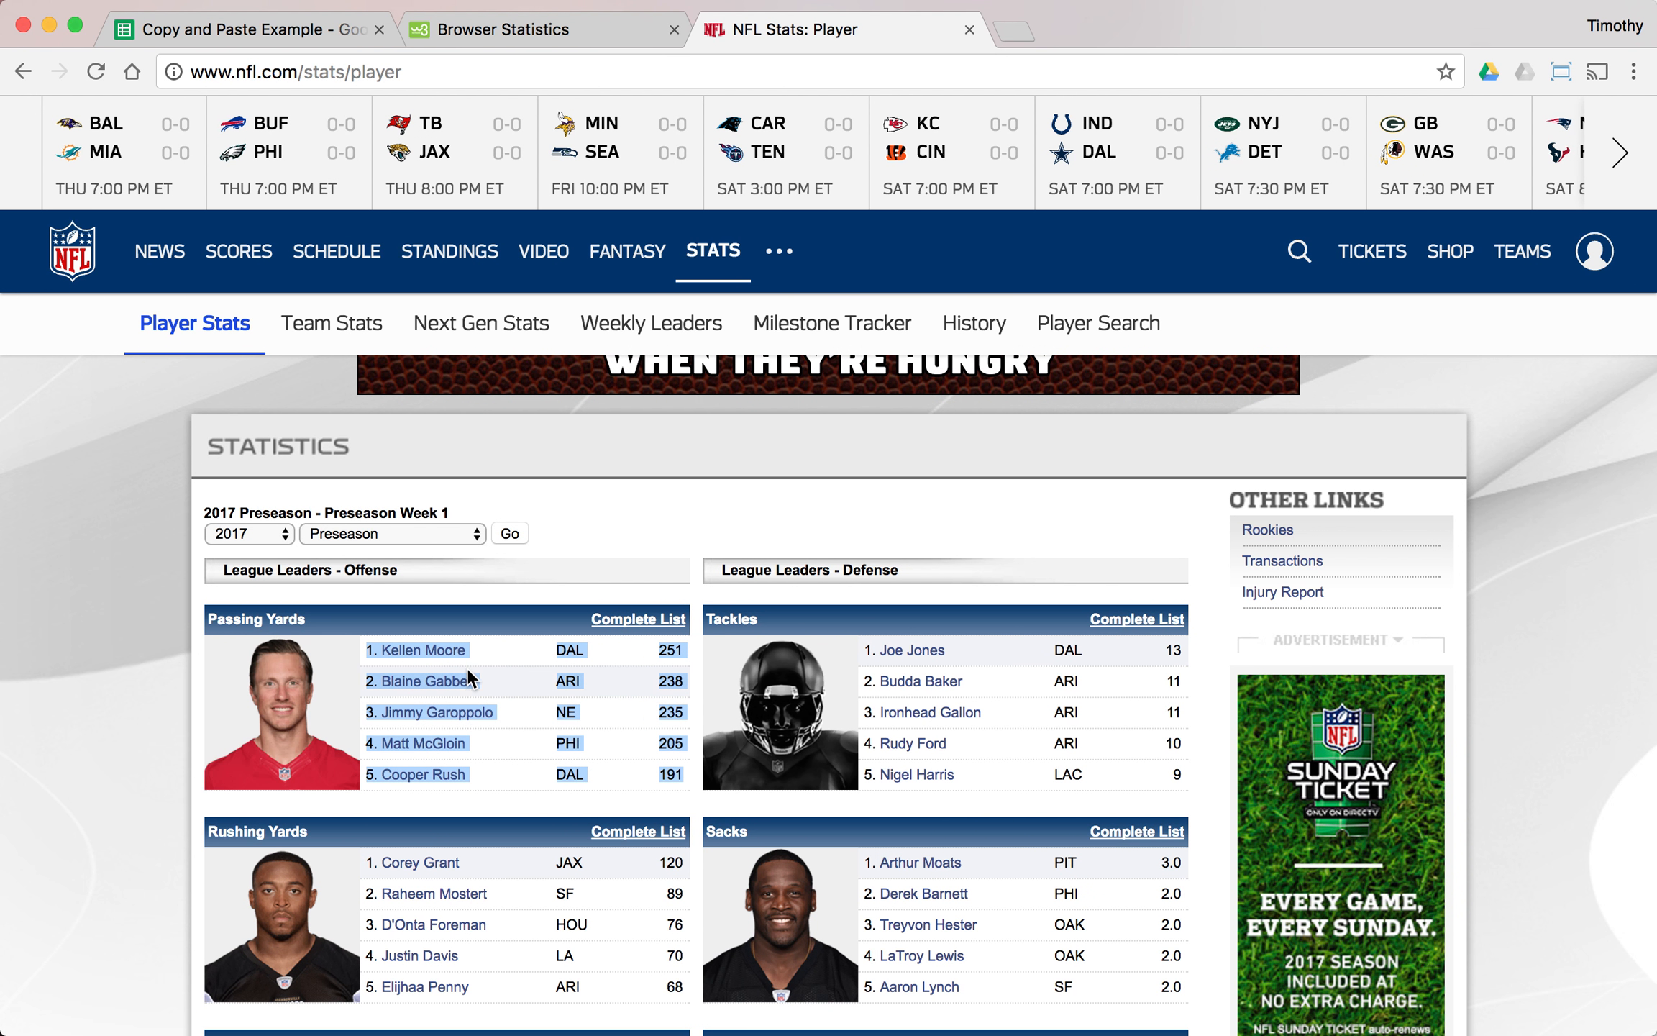
pyautogui.rightClick(570, 647)
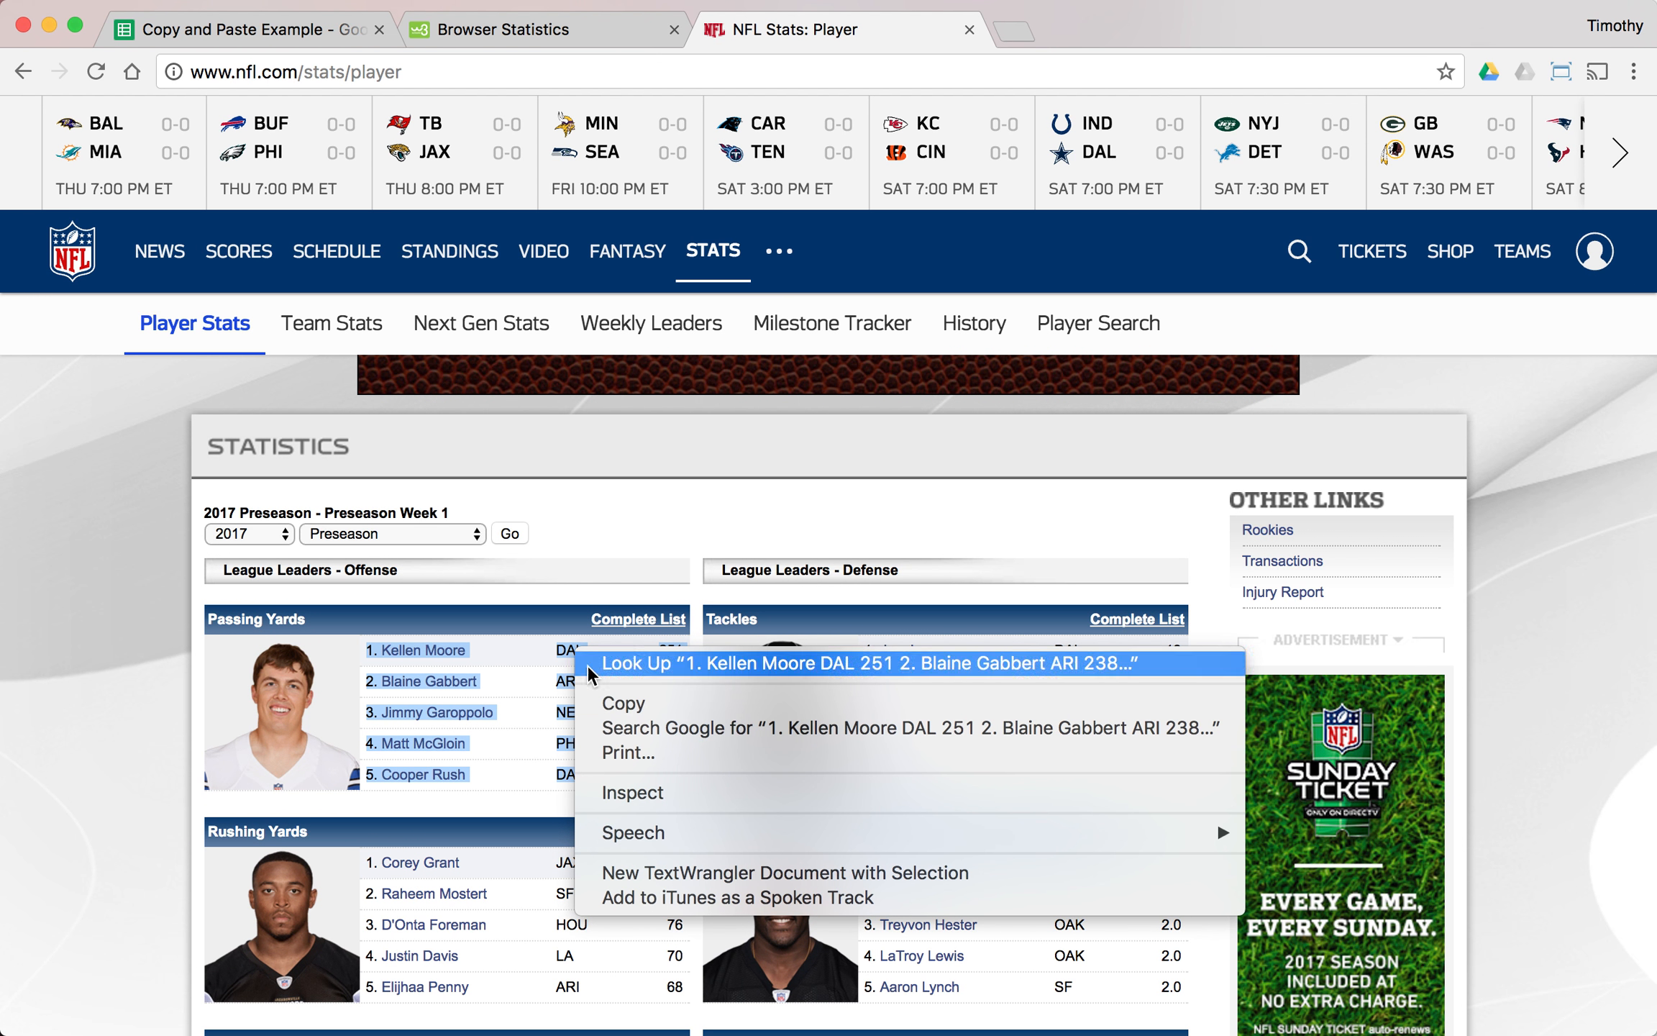
pyautogui.click(643, 707)
pyautogui.click(315, 30)
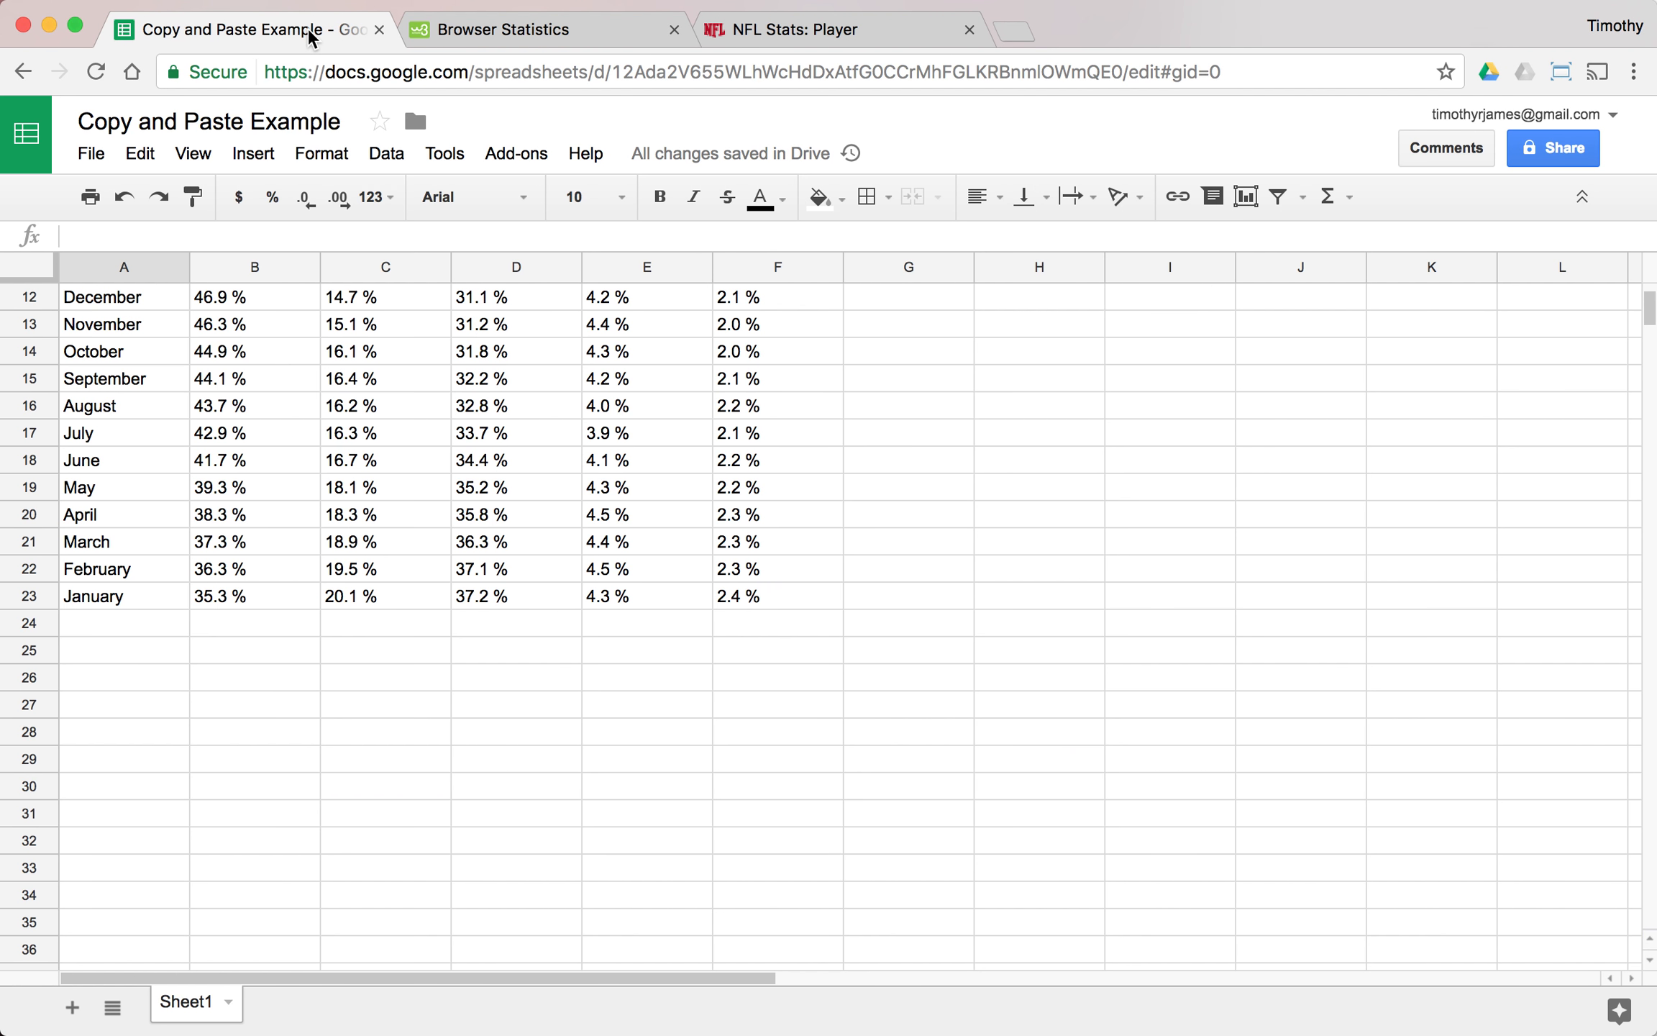
# - Try a regular paste of the copied Passing Yards leaders at cell A25, and undo it
pyautogui.click(169, 662)
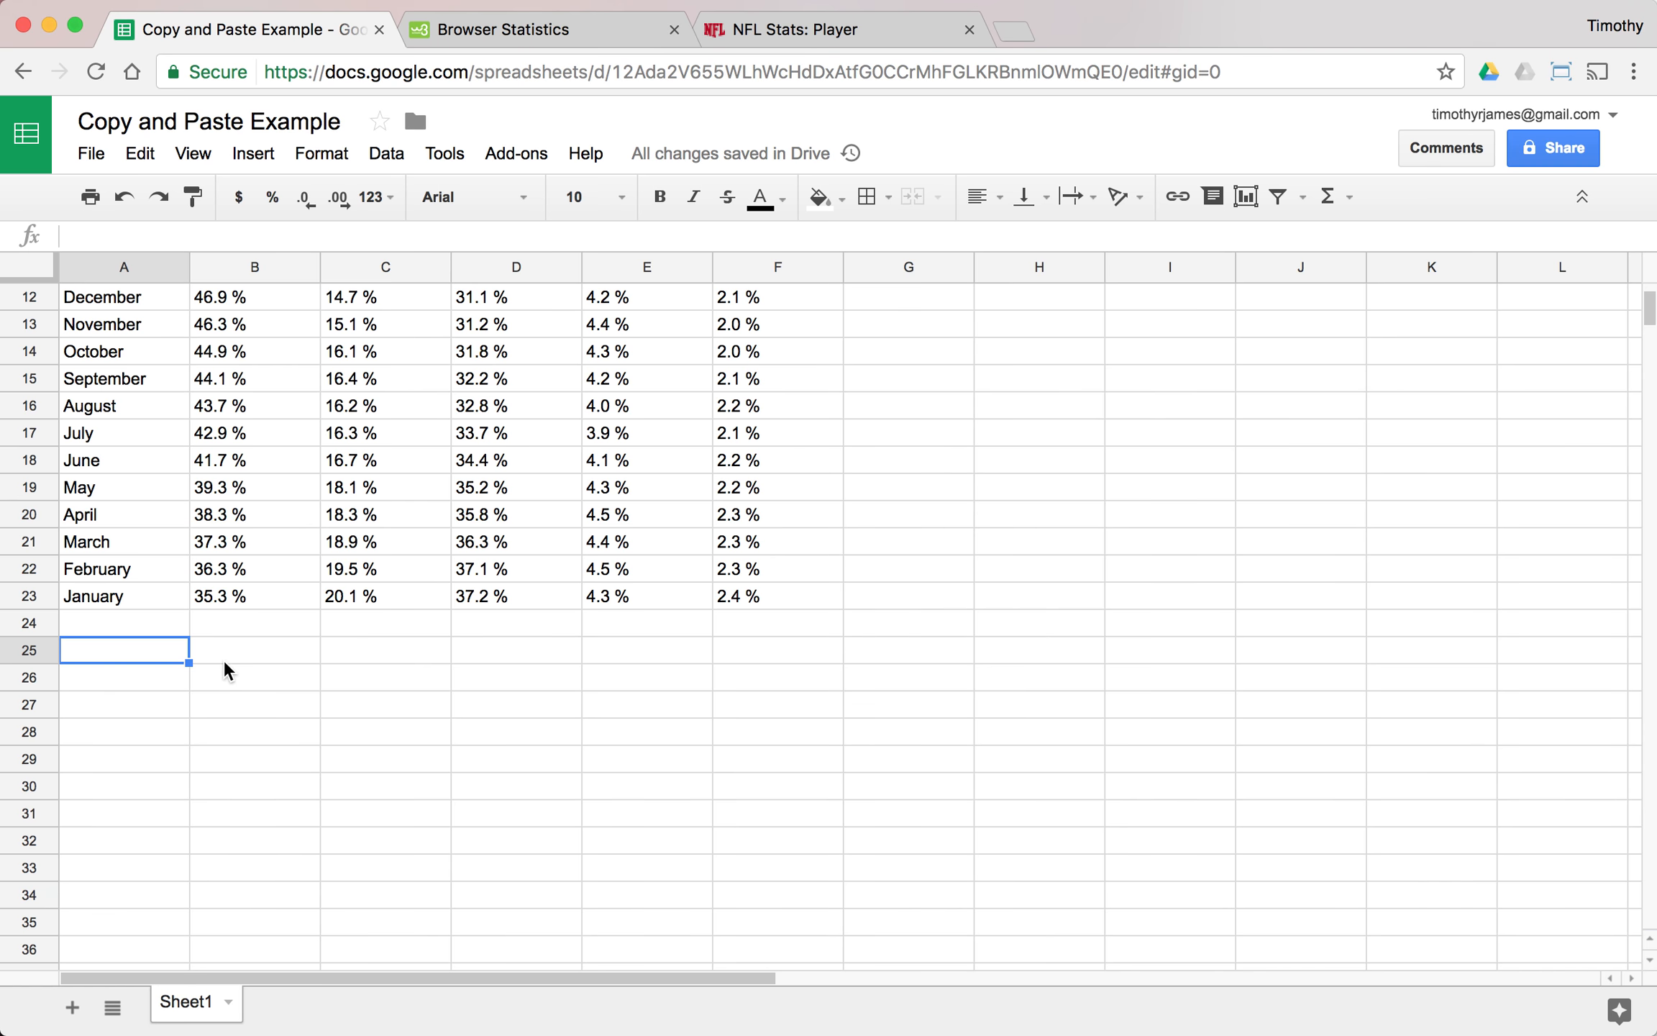
pyautogui.press('super+v')
pyautogui.scroll(-5, 338, 651)
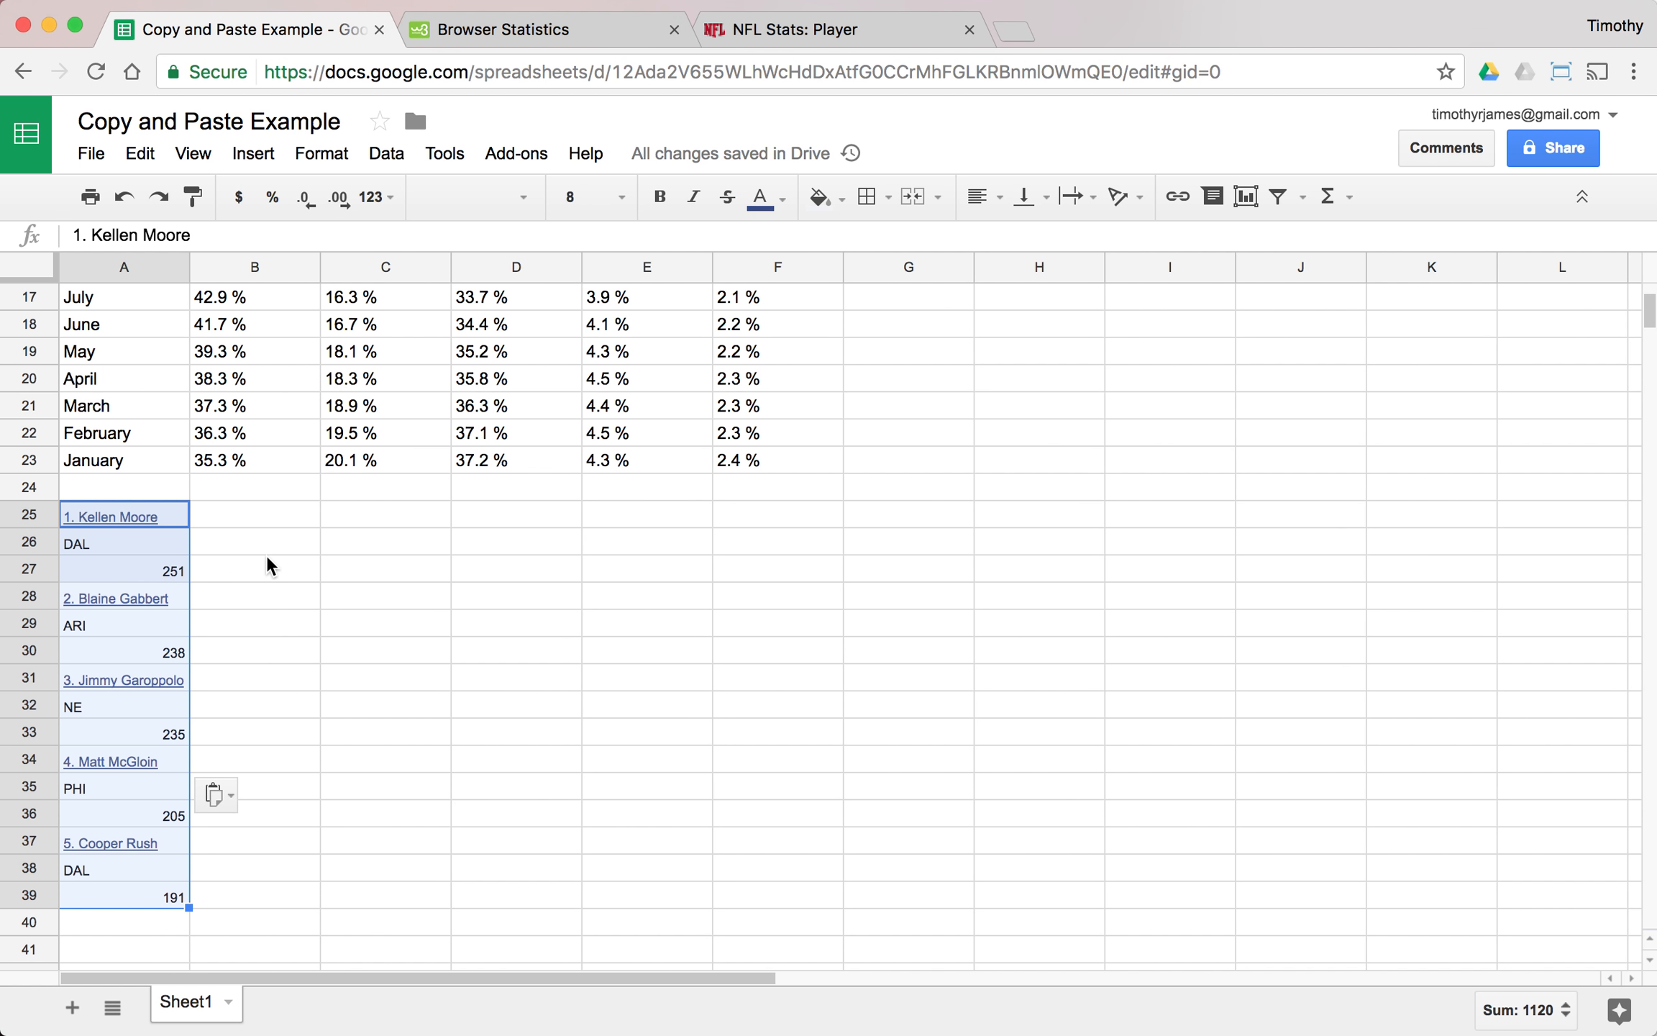
pyautogui.click(267, 554)
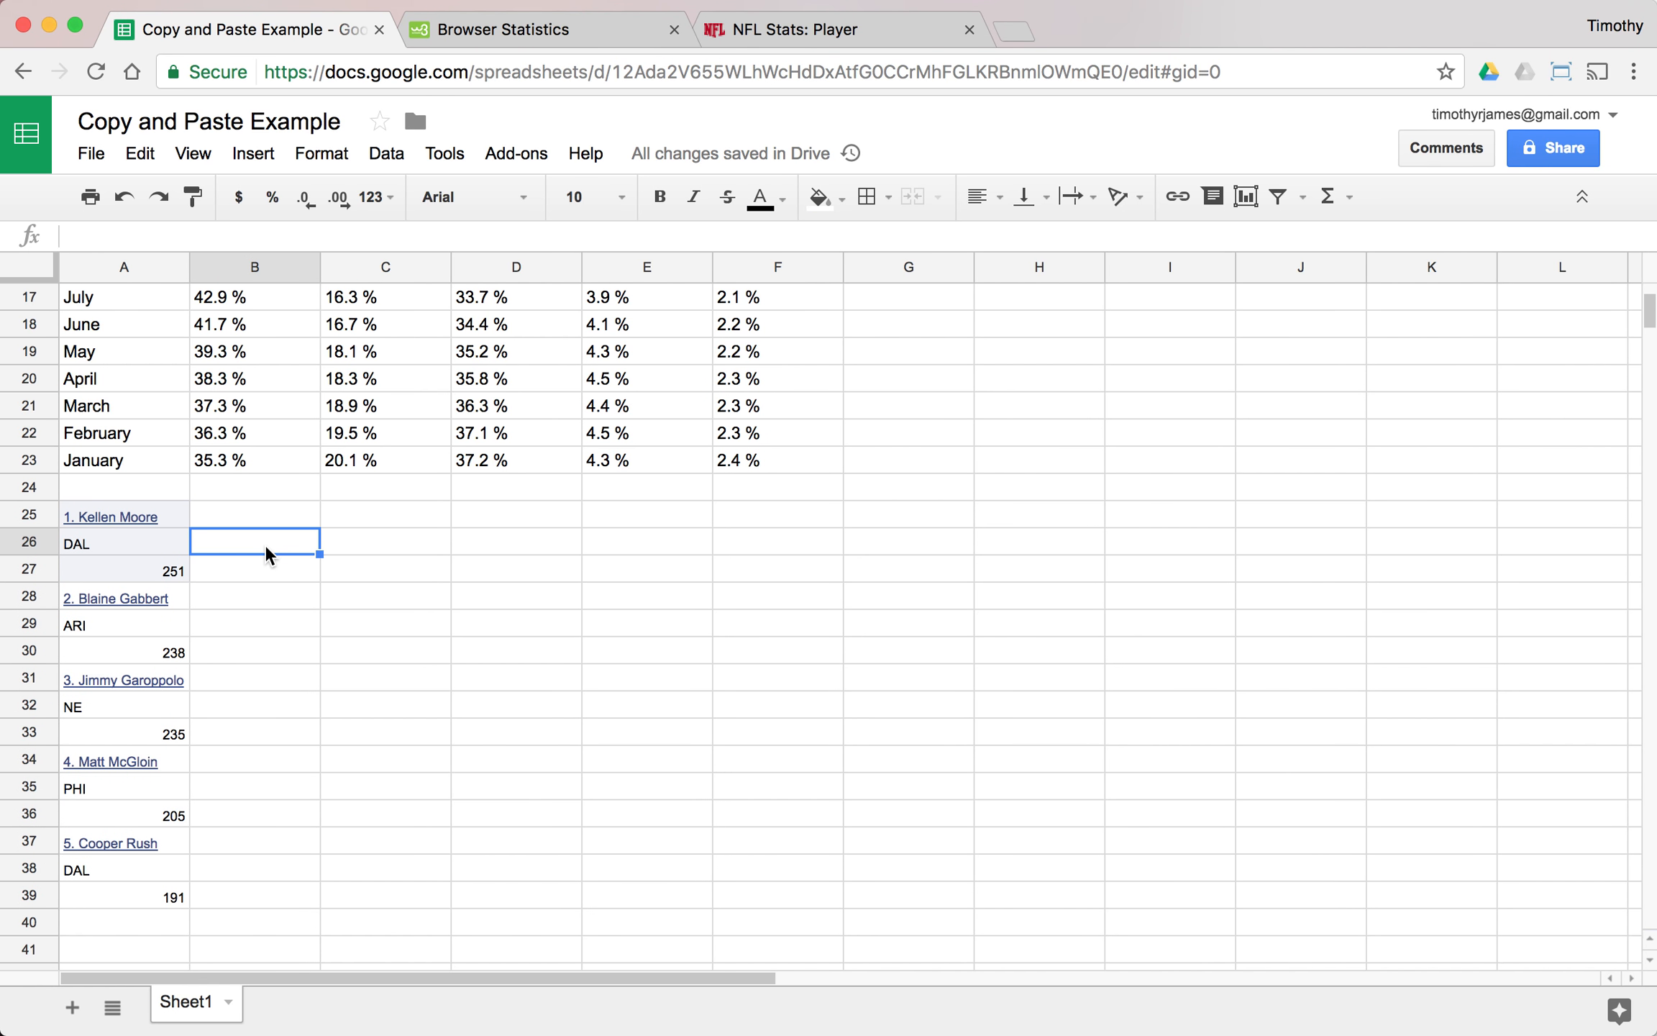
pyautogui.click(128, 200)
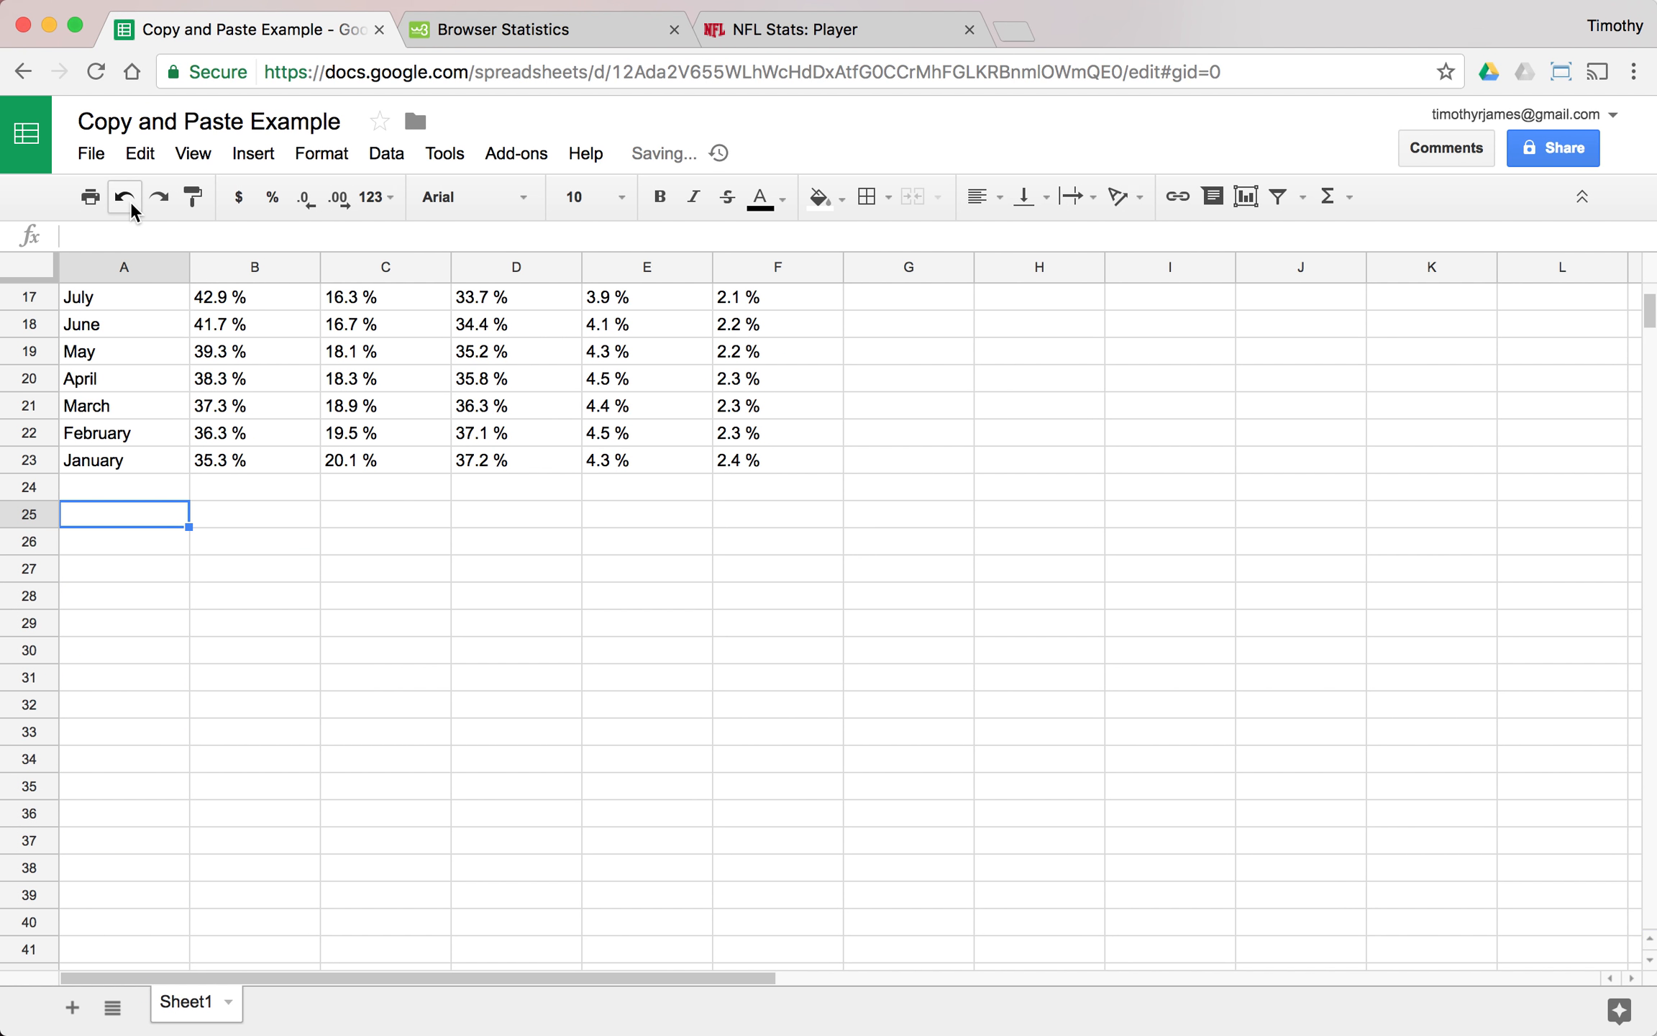
# - Paste the copied Passing Yards leaders as values only at cell A25 and check the cells across row 25
pyautogui.click(142, 154)
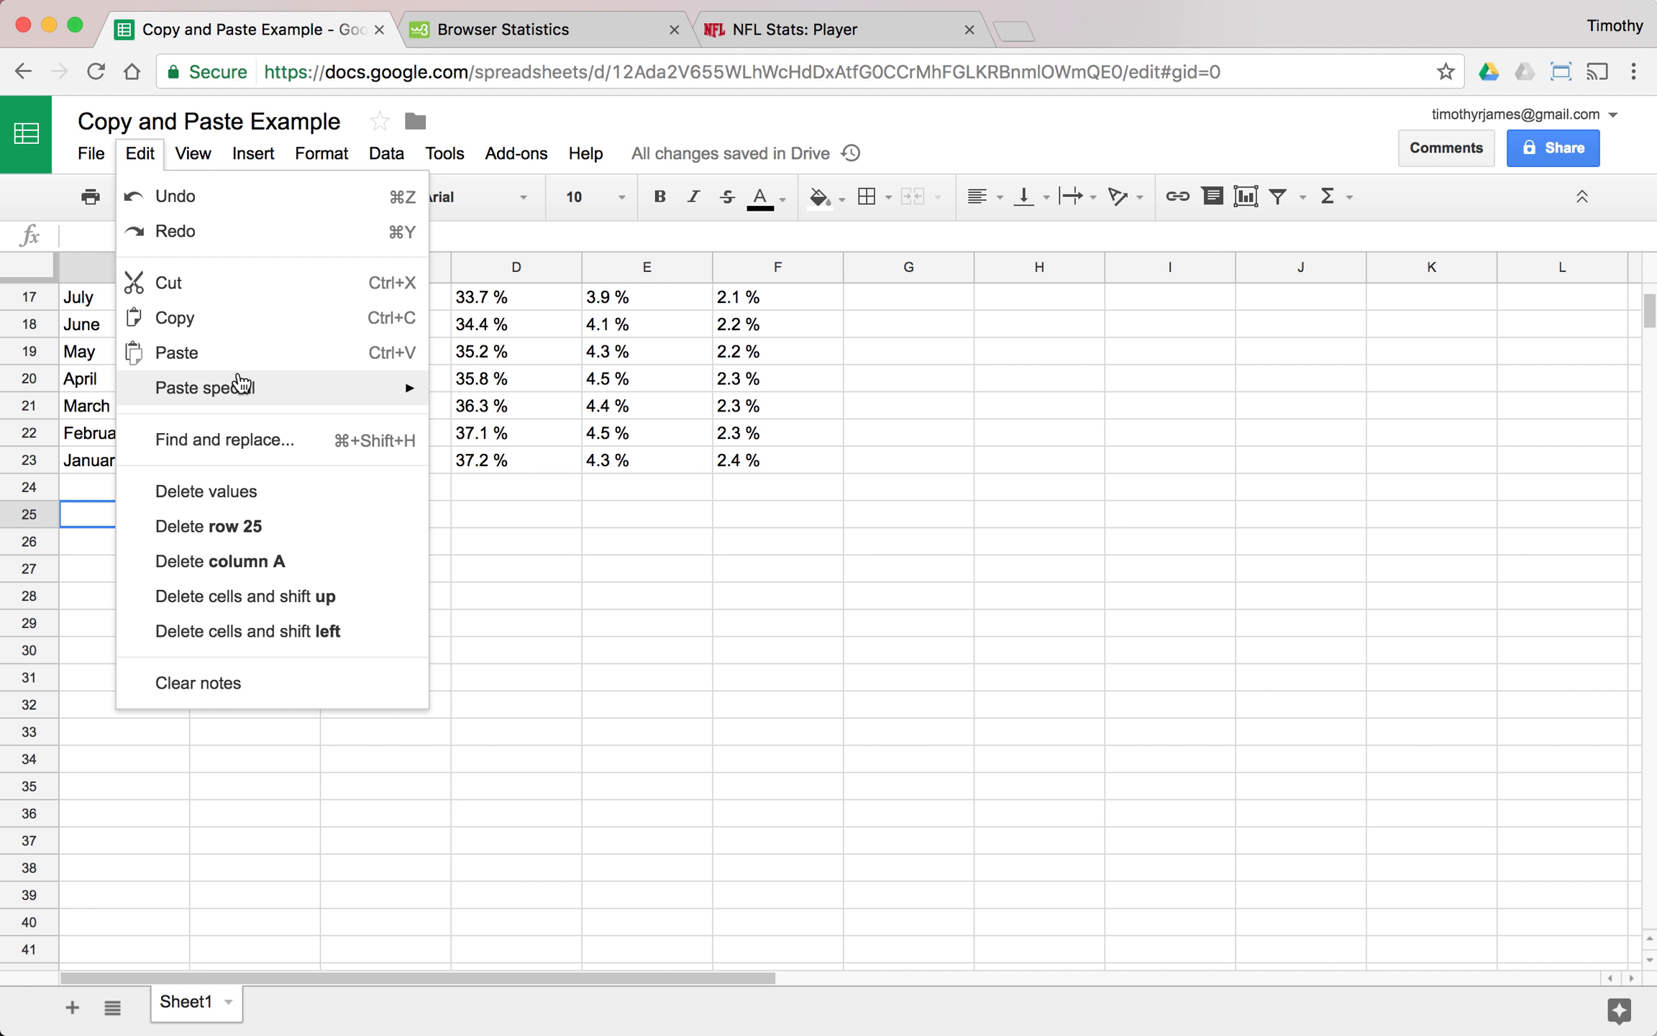
pyautogui.moveTo(396, 385)
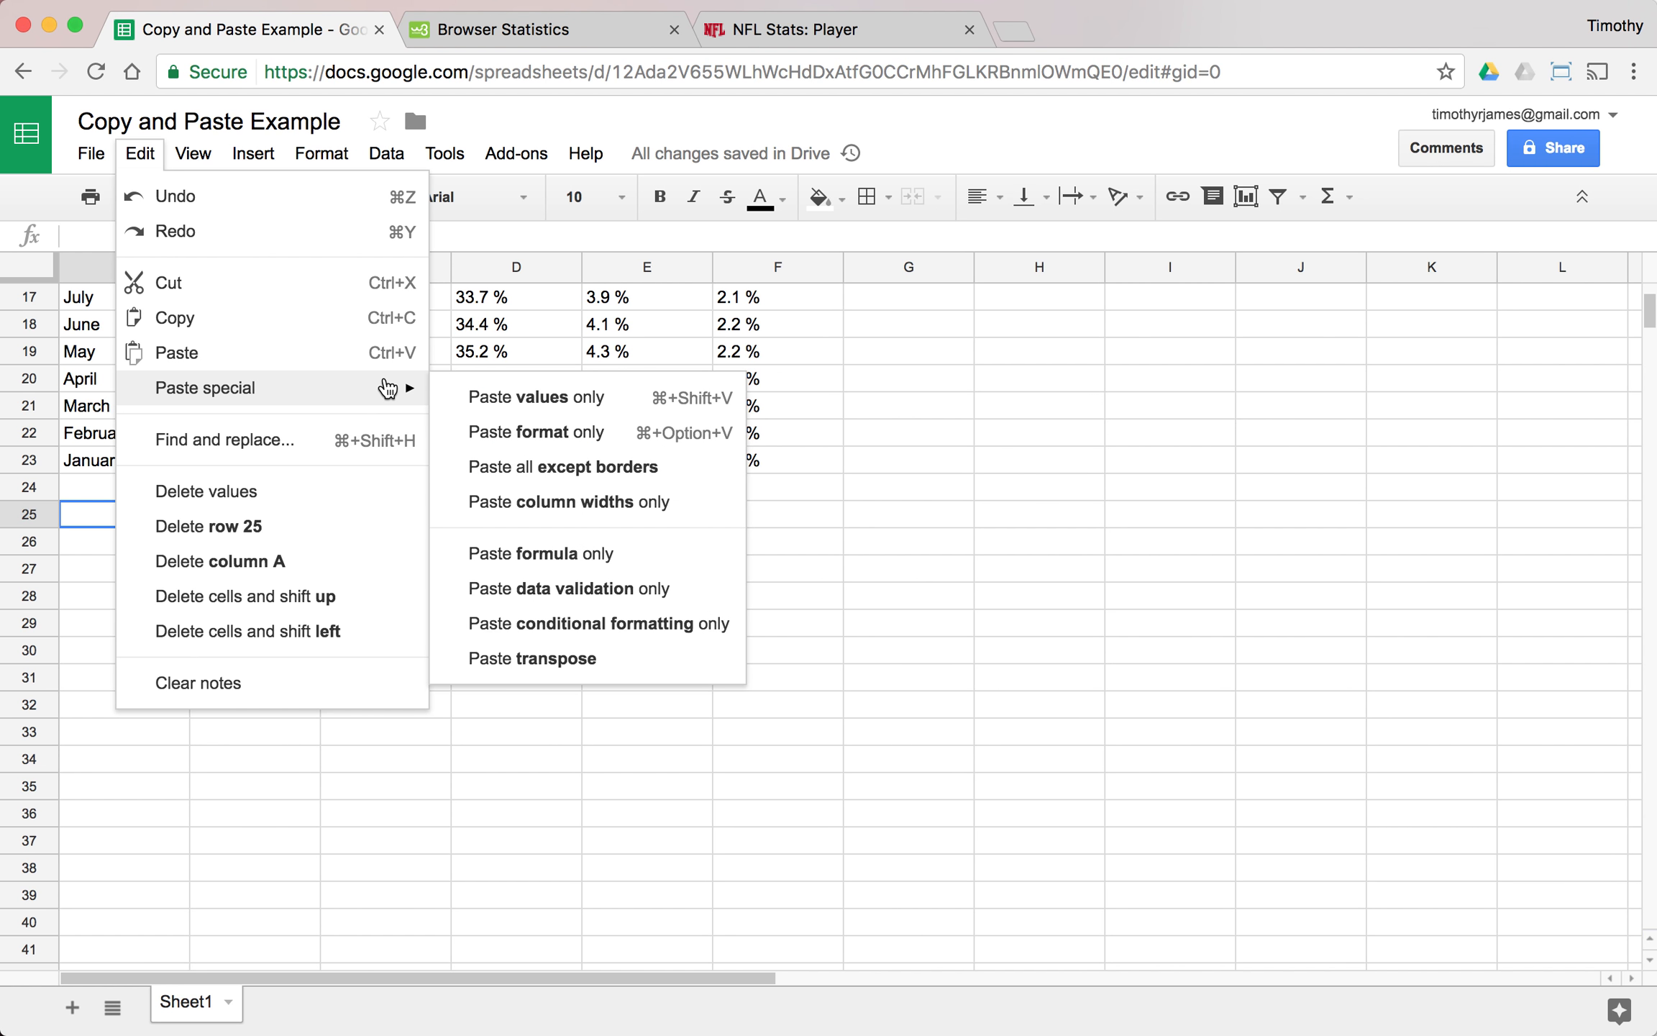
pyautogui.click(528, 397)
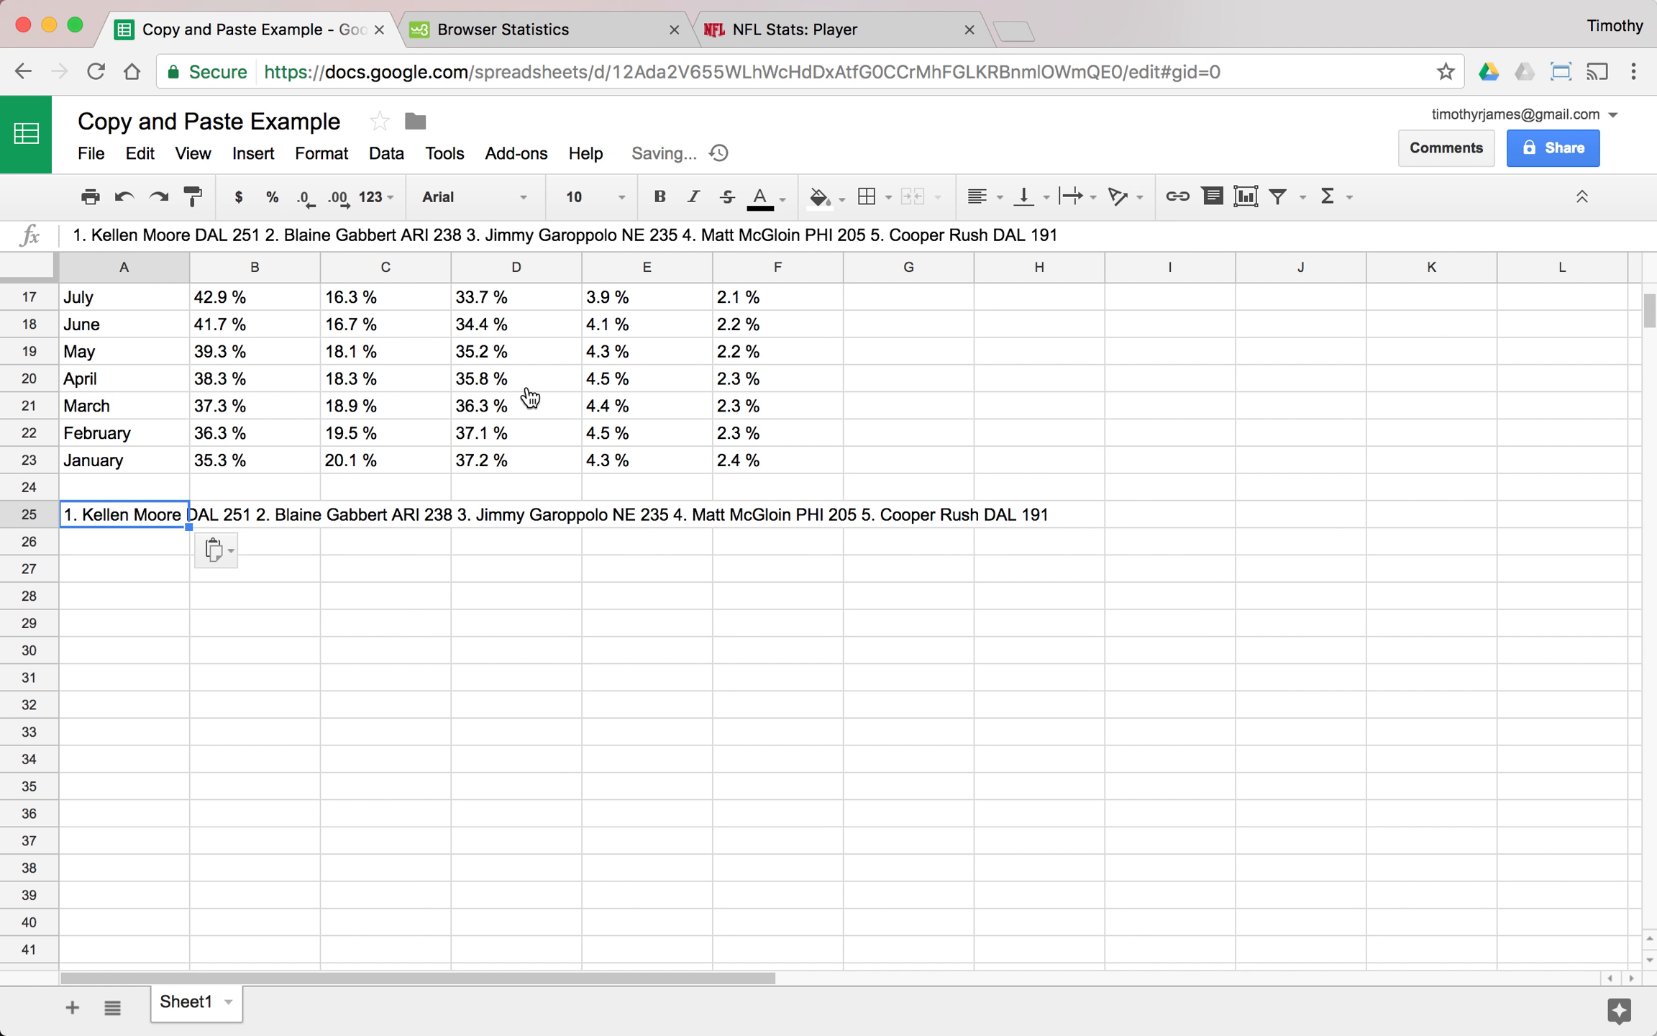
pyautogui.click(514, 579)
pyautogui.click(387, 519)
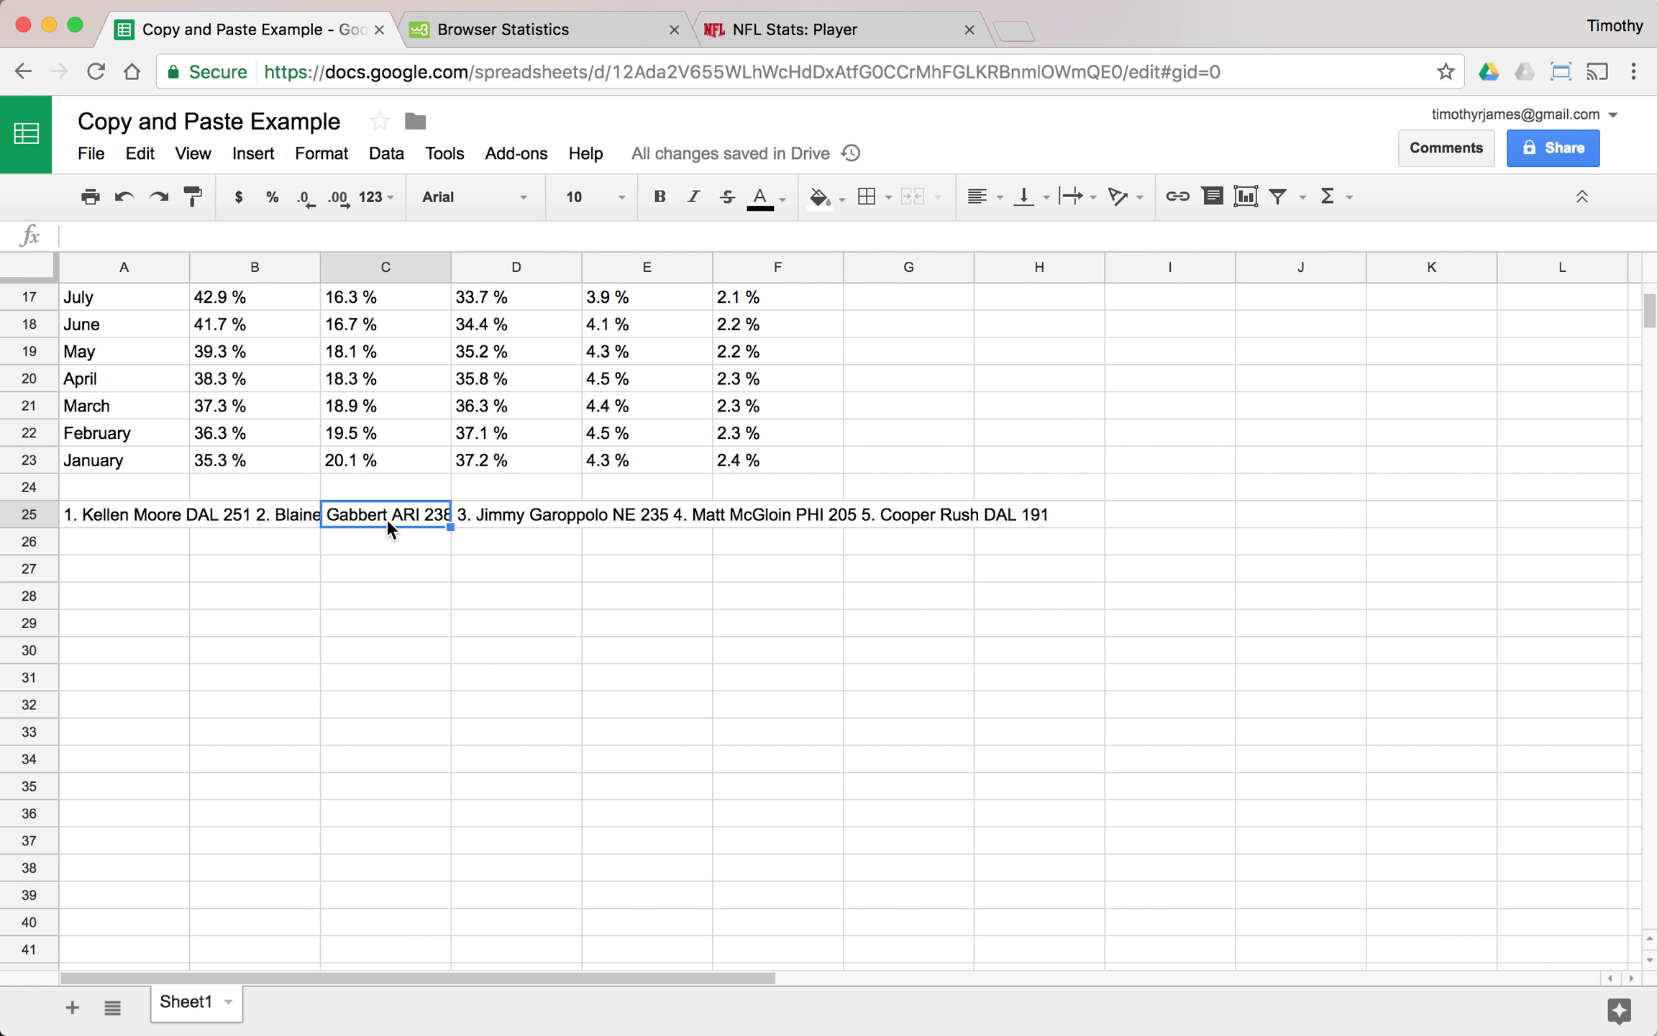
pyautogui.click(199, 516)
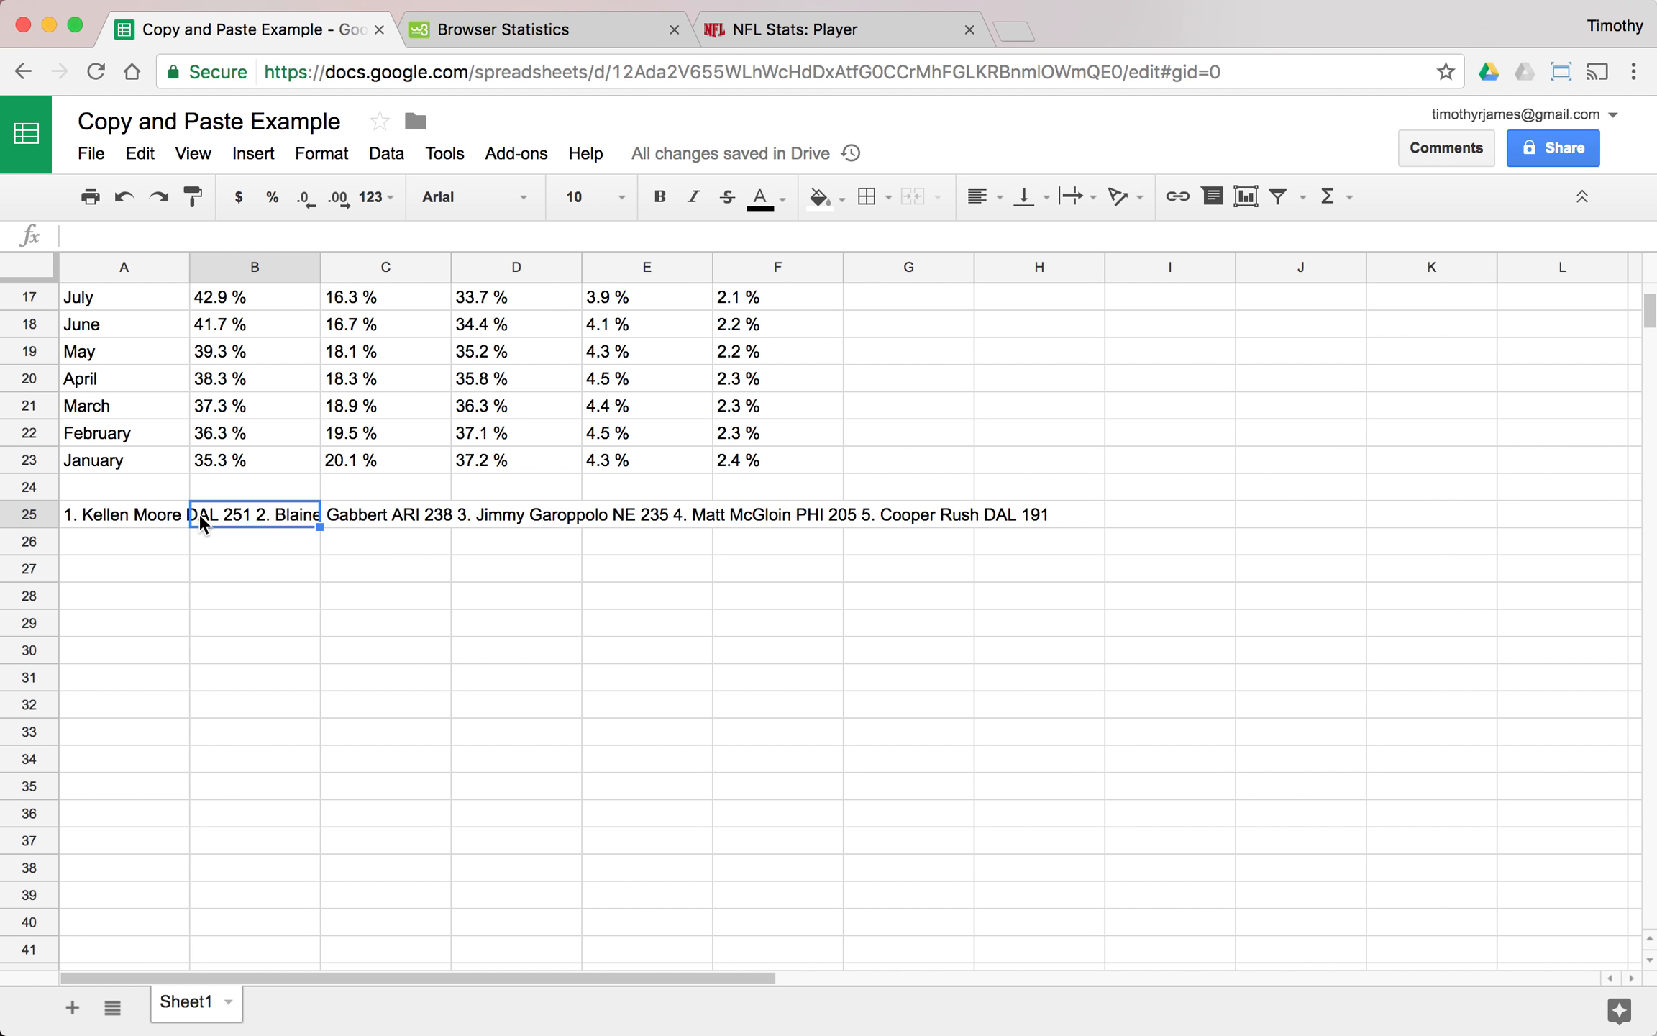
# - Replace the contents of A25 with a regular paste of the copied Passing Yards leaders
pyautogui.click(124, 501)
pyautogui.click(144, 519)
pyautogui.write('1. Kellen Moore DAL 251 2. Blaine Gabbert ARI 238 3. Jimmy Garoppolo NE 235 4. Matt McGloin PHI 205 5. Cooper Rush DAL 191')
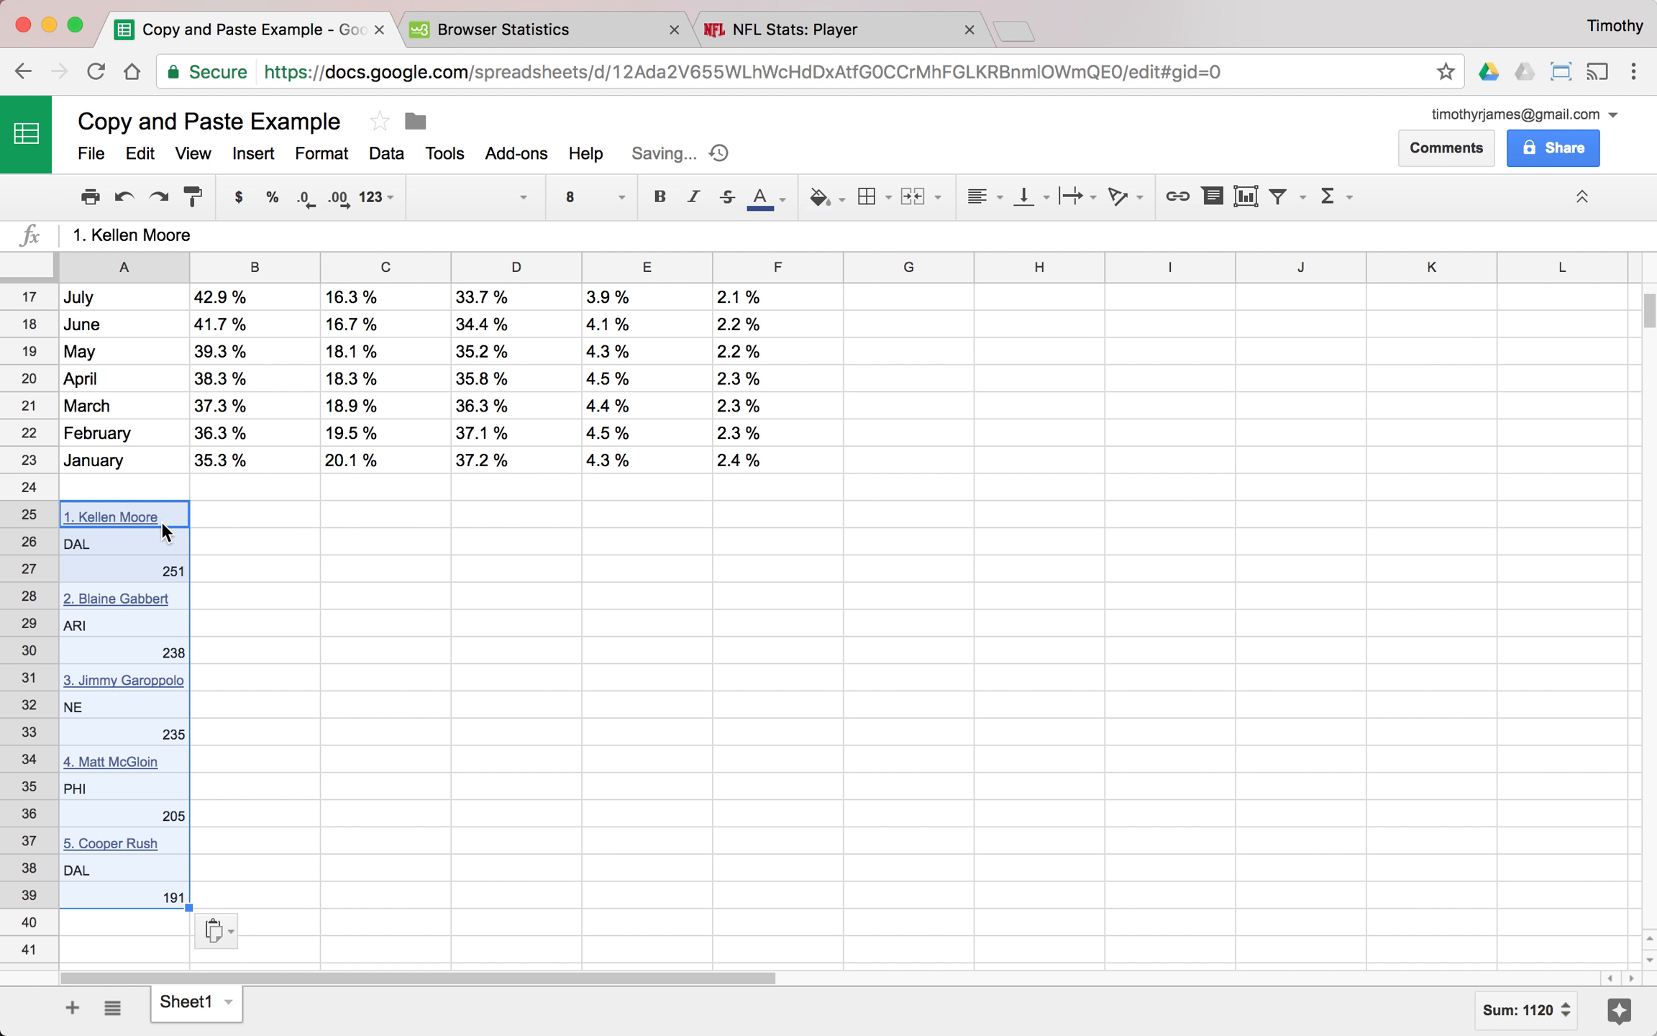
# - Move the first player's team DAL to B25 and passing yards 251 to C25, beside the name
pyautogui.click(151, 541)
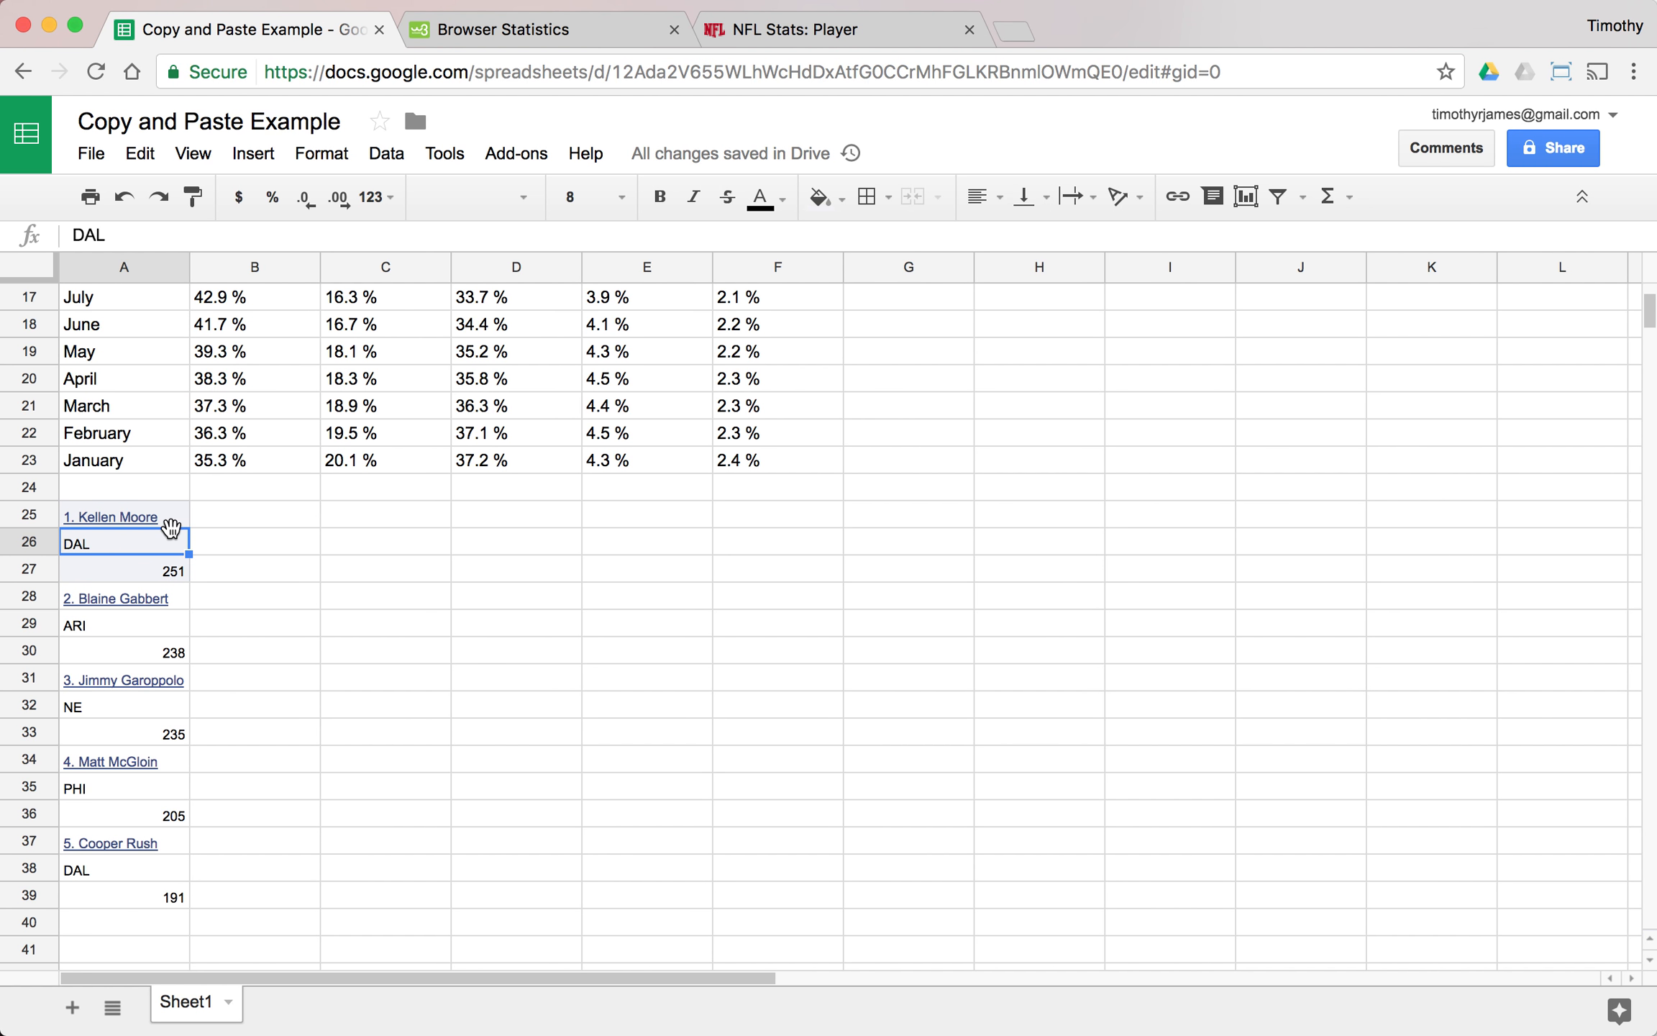
pyautogui.moveTo(171, 527); pyautogui.dragTo(262, 513)
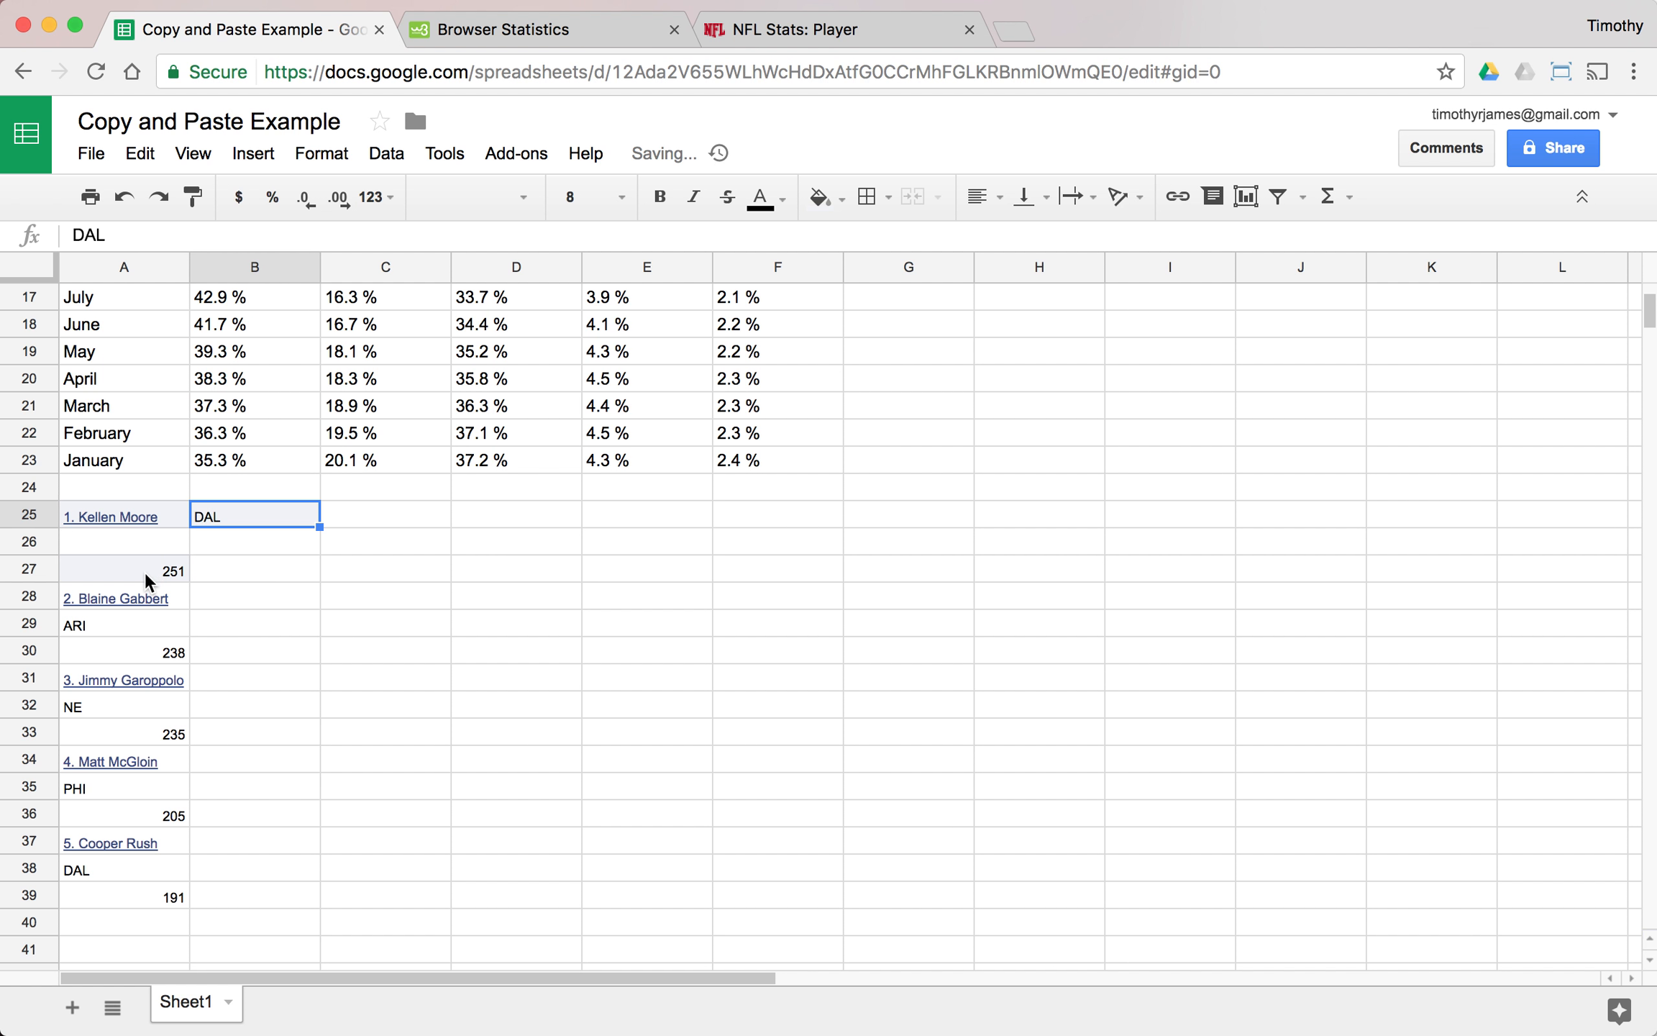
pyautogui.click(146, 570)
pyautogui.moveTo(163, 557); pyautogui.dragTo(382, 511)
# - Arrange the second player in row 26, moving the name to A26, team ARI to B26 and yards 238 to C26
pyautogui.click(142, 599)
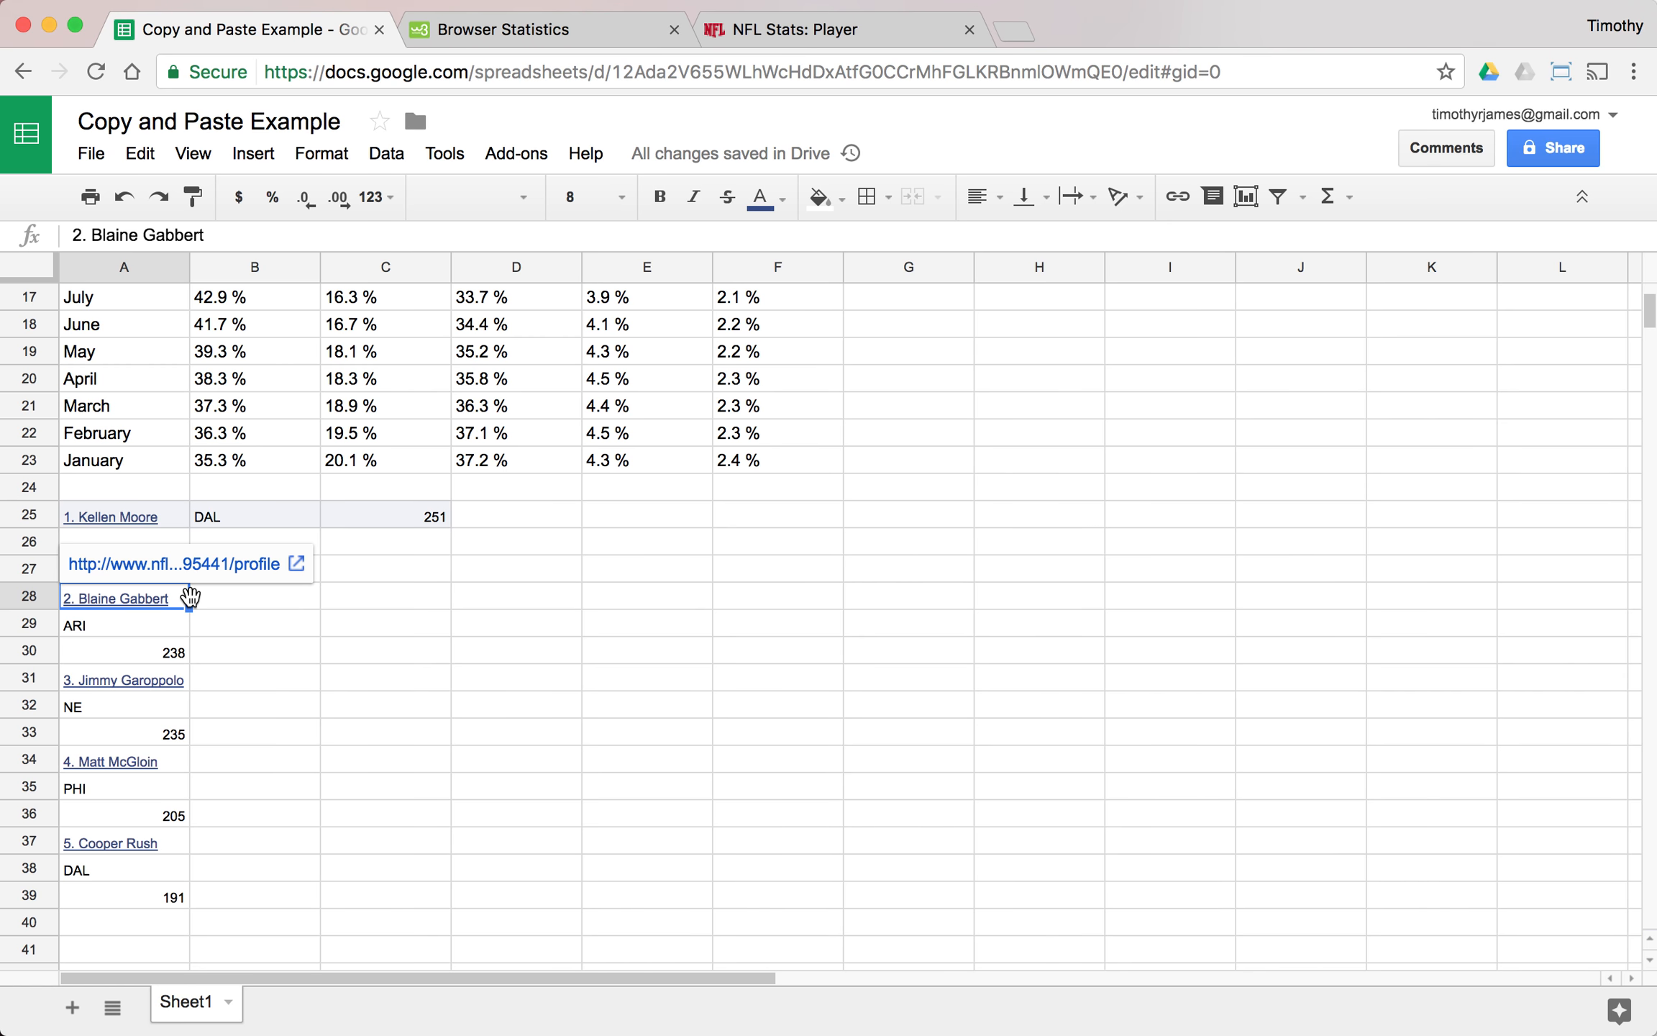
pyautogui.moveTo(190, 597); pyautogui.dragTo(184, 544)
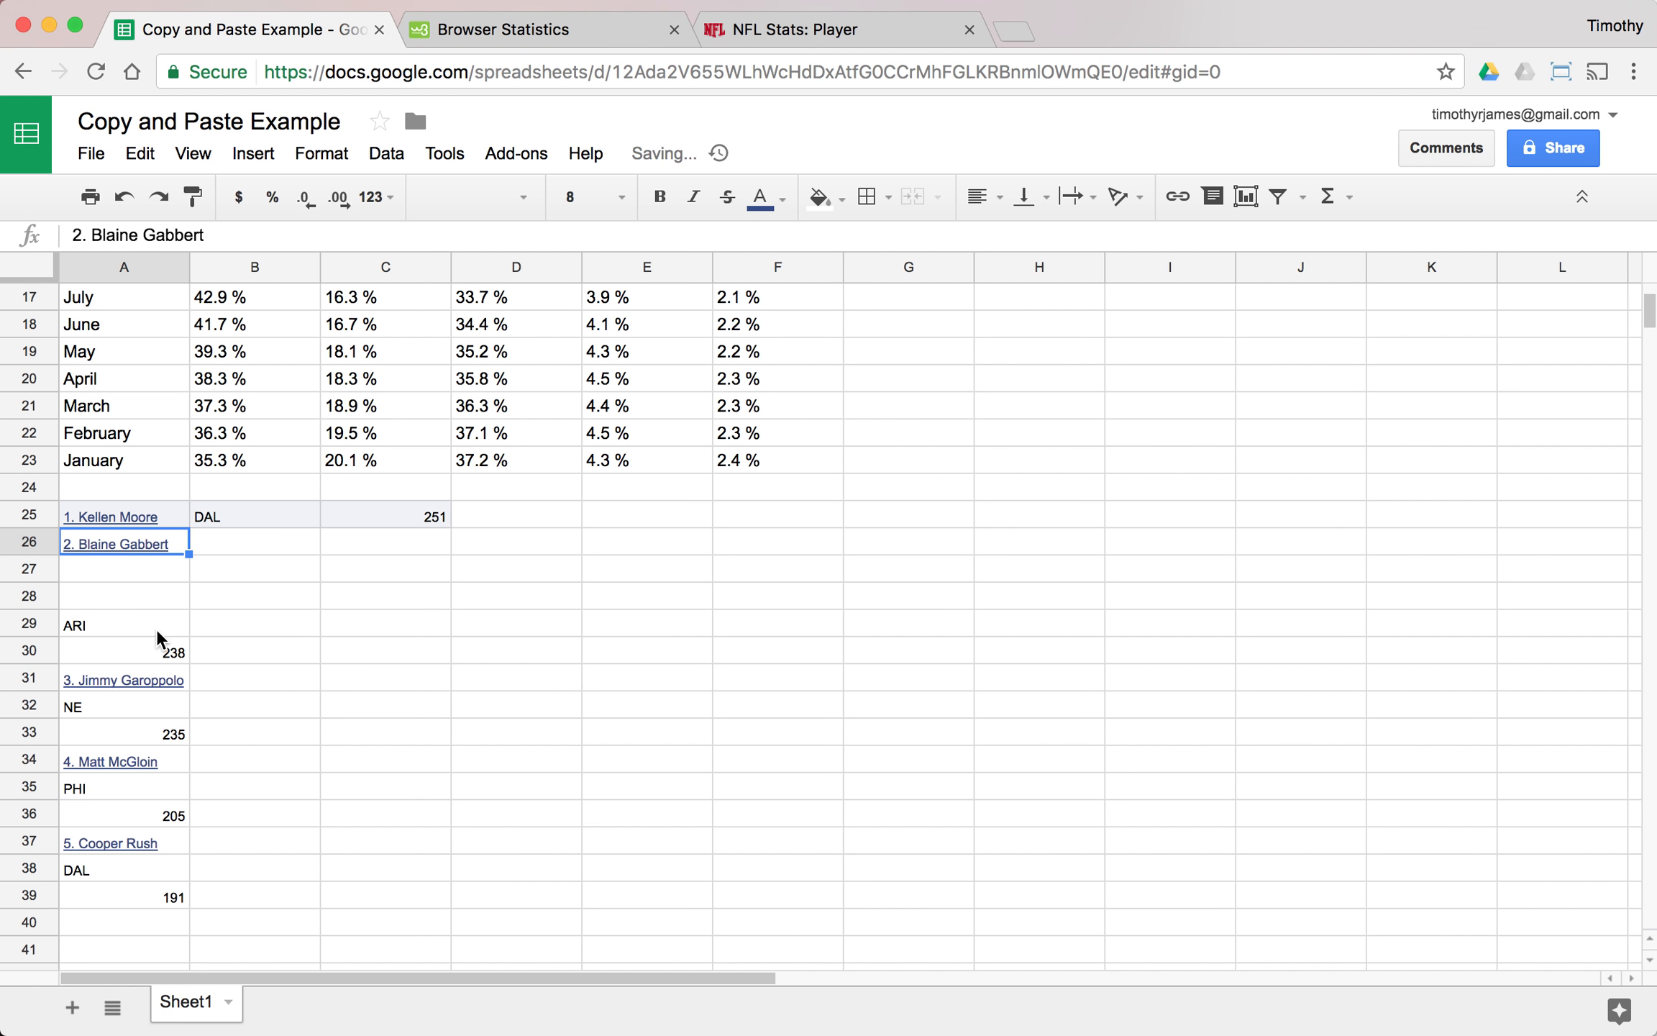
pyautogui.click(151, 625)
pyautogui.moveTo(139, 608); pyautogui.dragTo(244, 547)
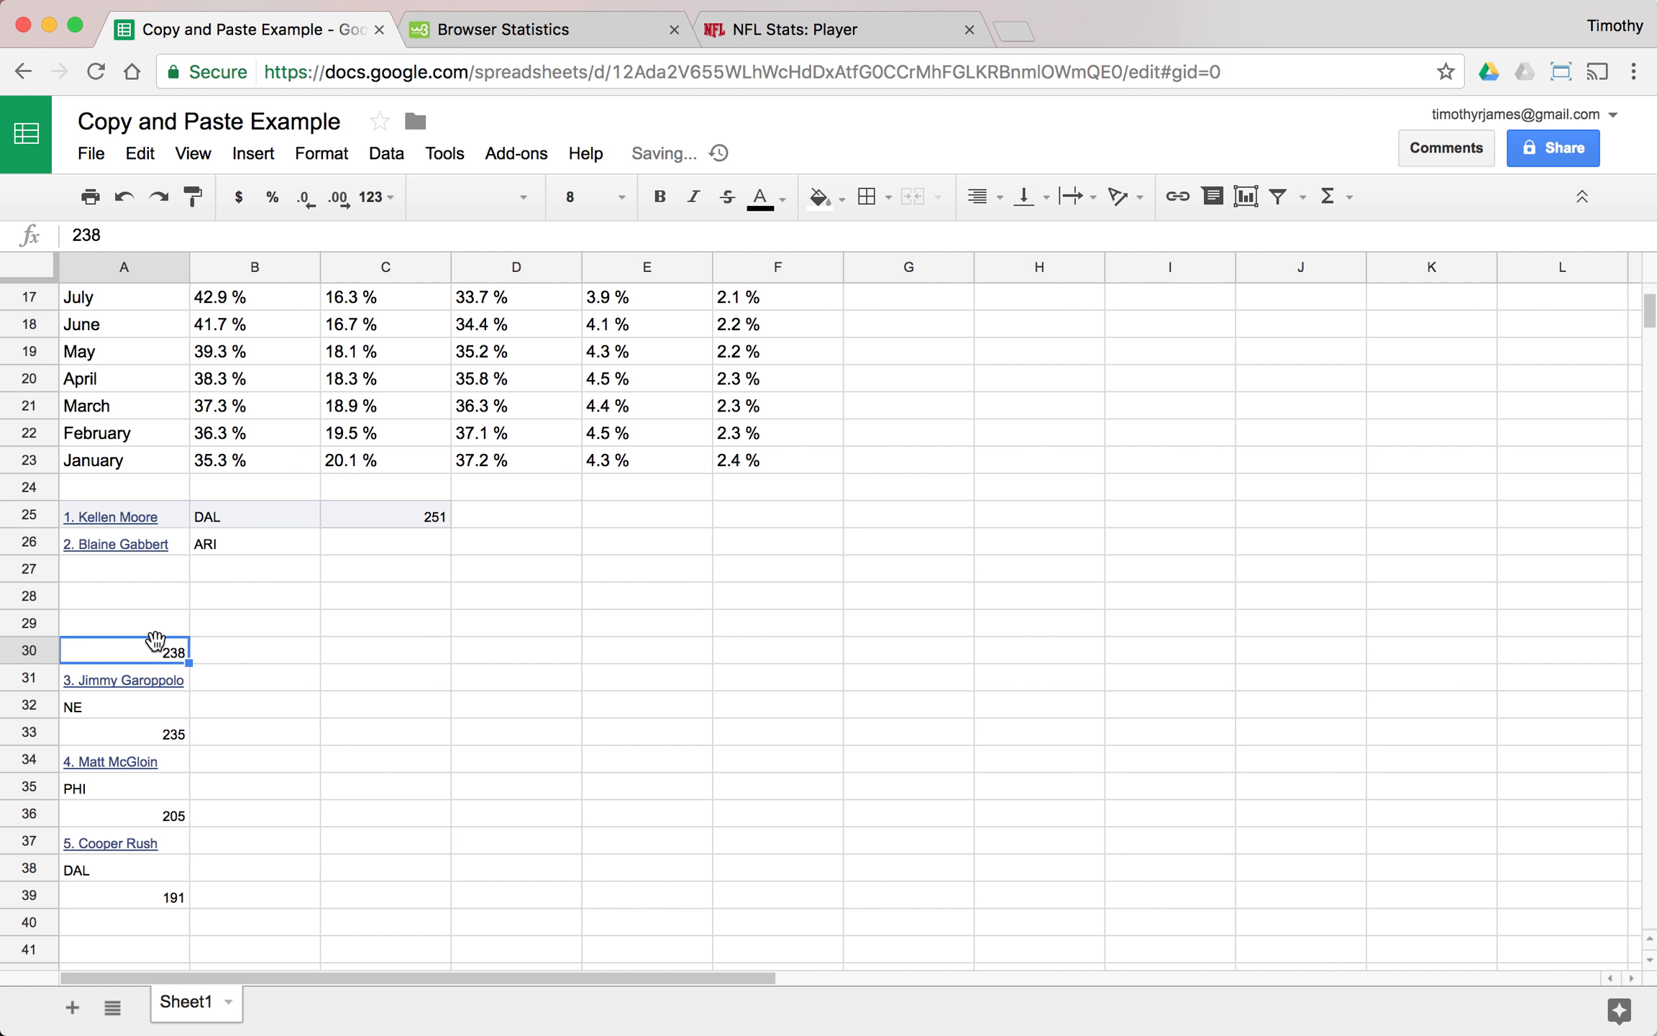
pyautogui.moveTo(155, 640); pyautogui.dragTo(392, 553)
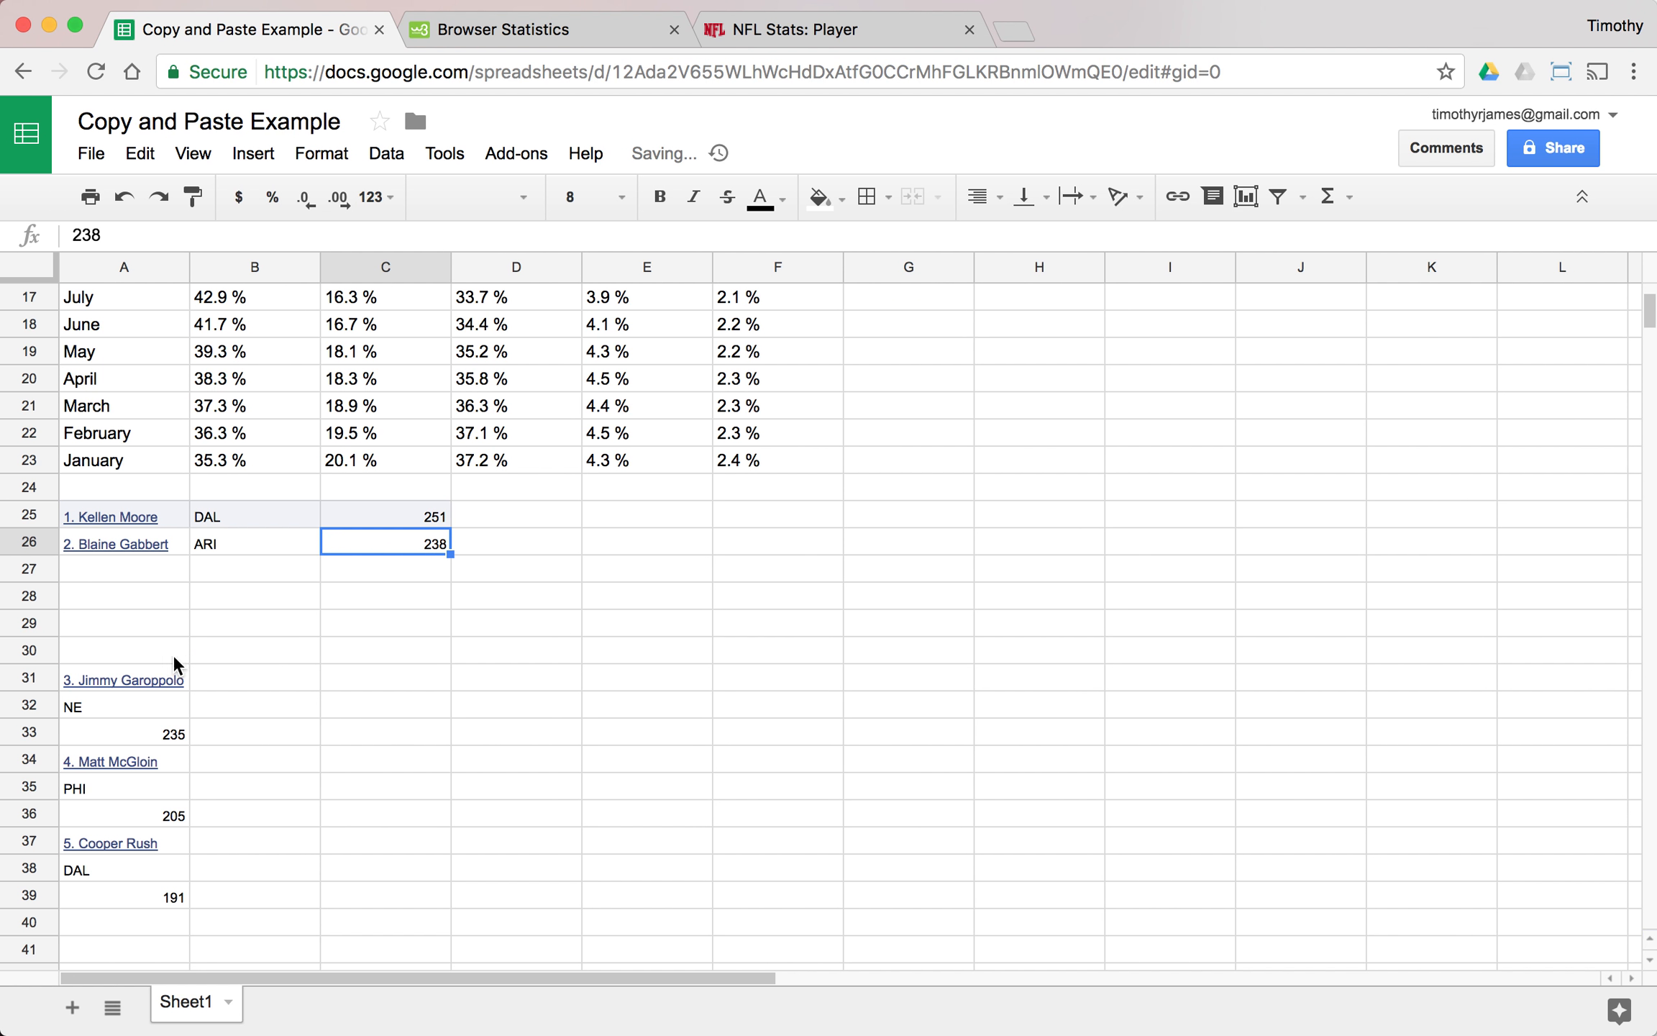
pyautogui.click(137, 679)
pyautogui.click(521, 606)
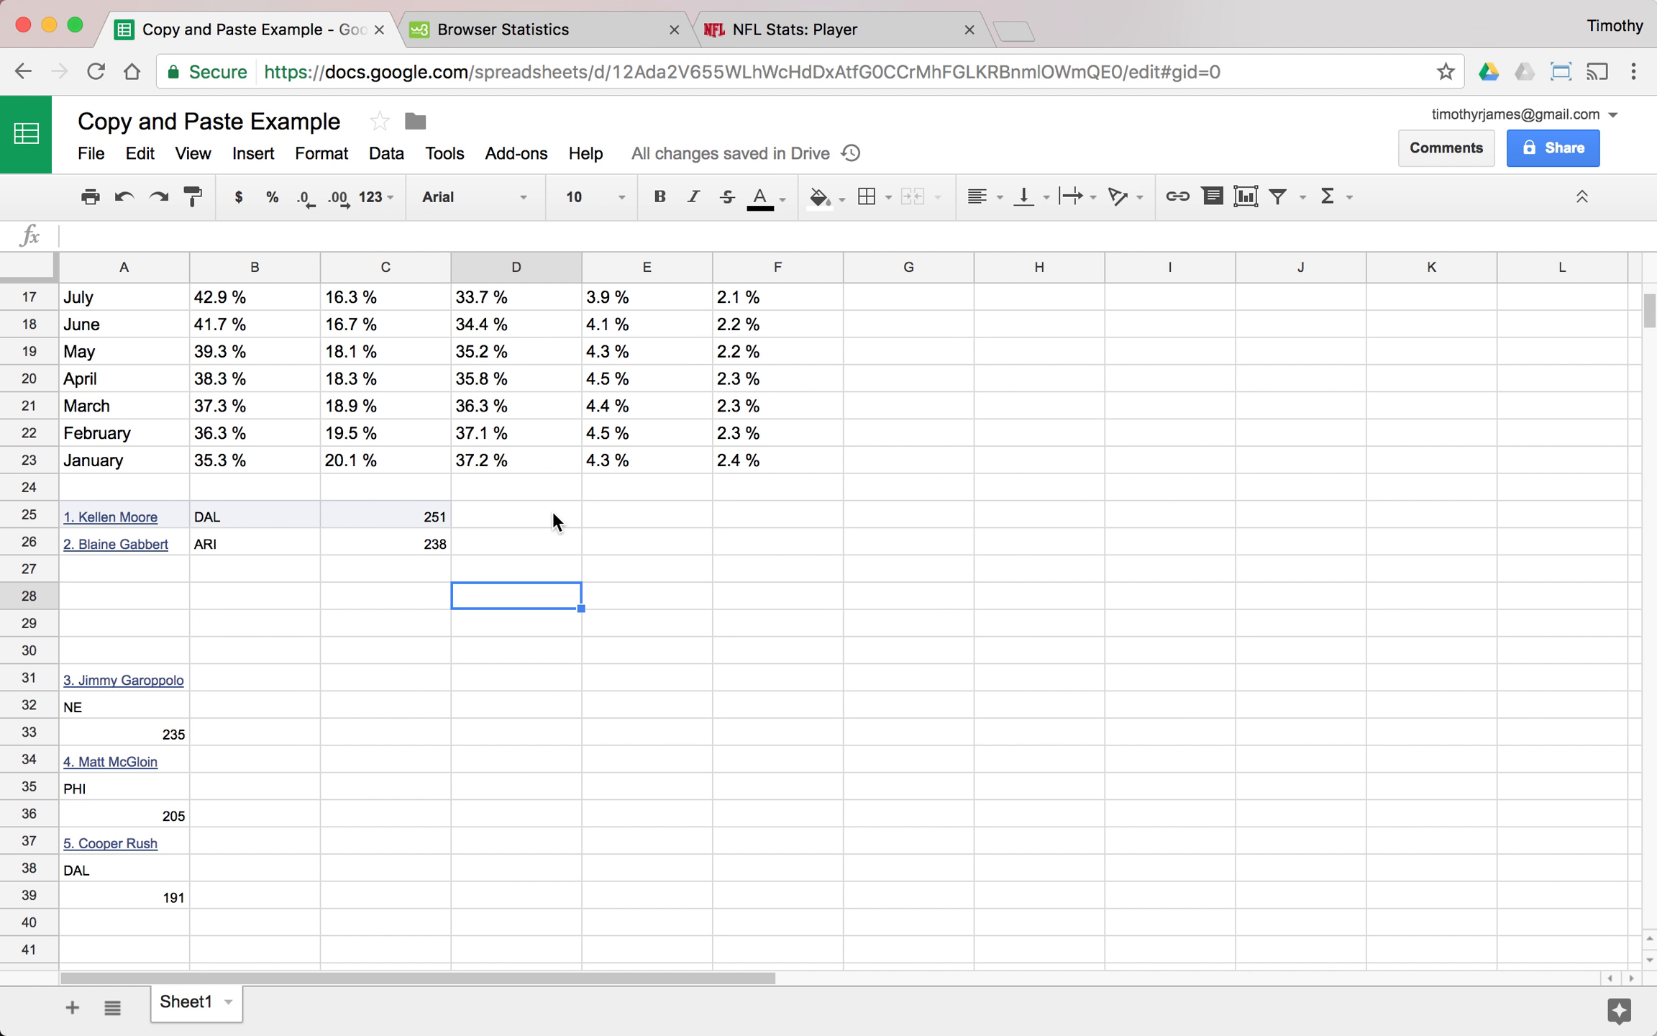
pyautogui.scroll(5, 489, 521)
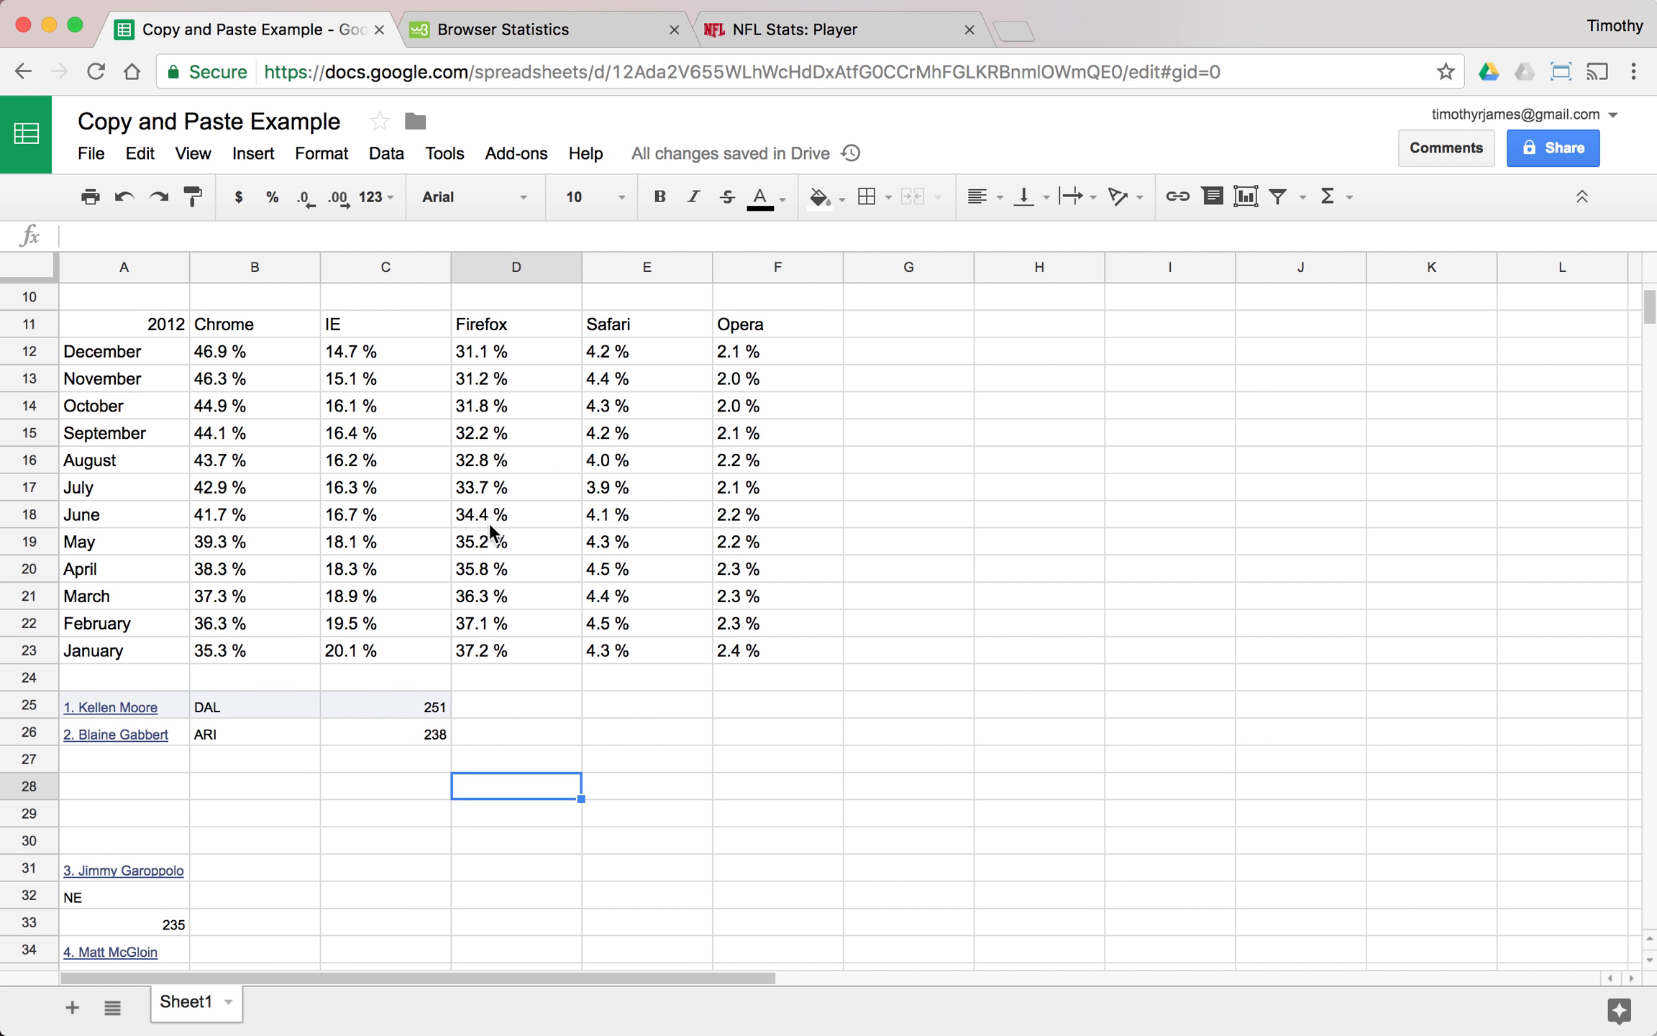
pyautogui.scroll(-1, 432, 488)
pyautogui.scroll(3, 432, 489)
pyautogui.scroll(1, 432, 488)
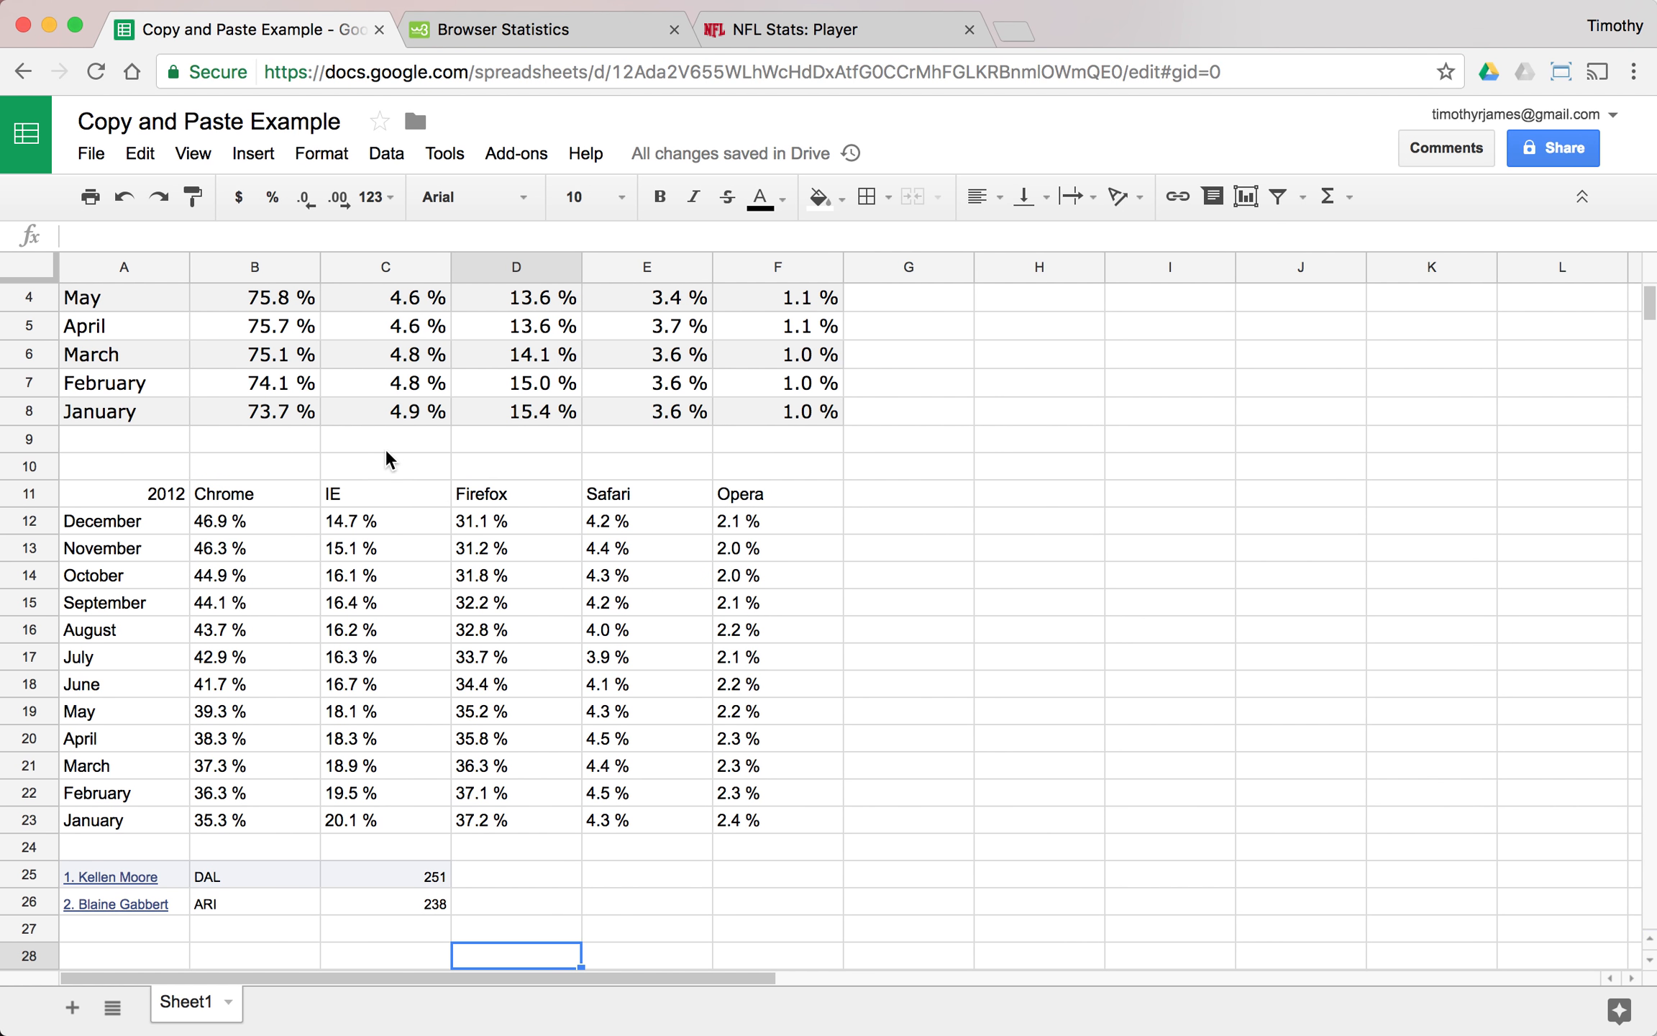